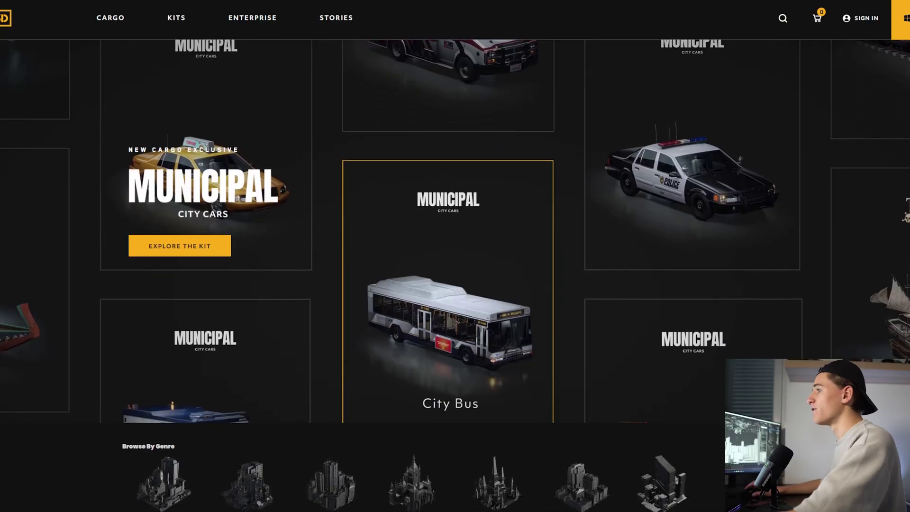
Scroll the KitBash3D home page past Browse By Genre, New Releases and Sci-Fi Kits
scroll(455, 257, "down", 4)
scroll(456, 256, "down", 5)
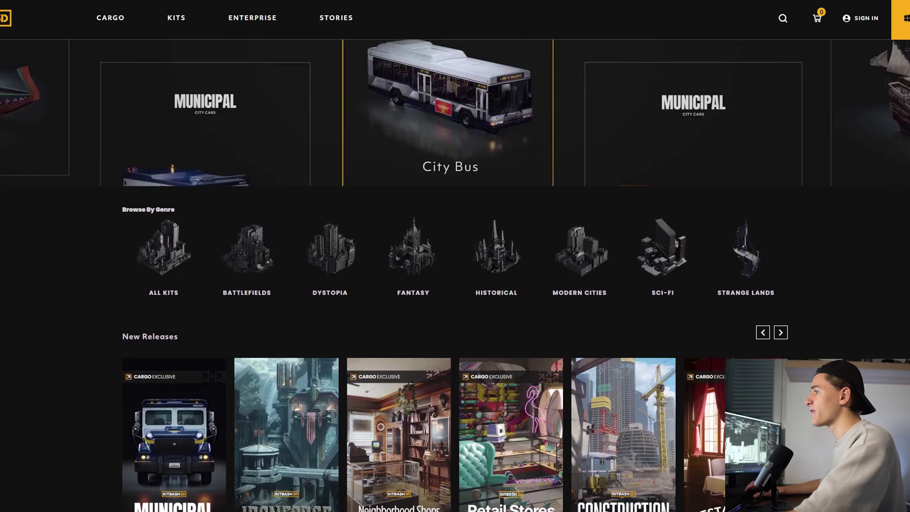
scroll(455, 256, "down", 5)
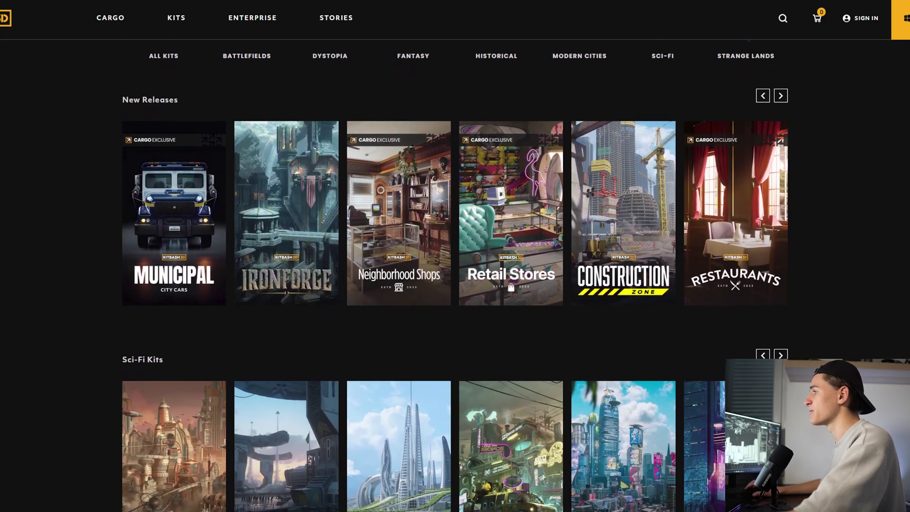
scroll(455, 256, "down", 5)
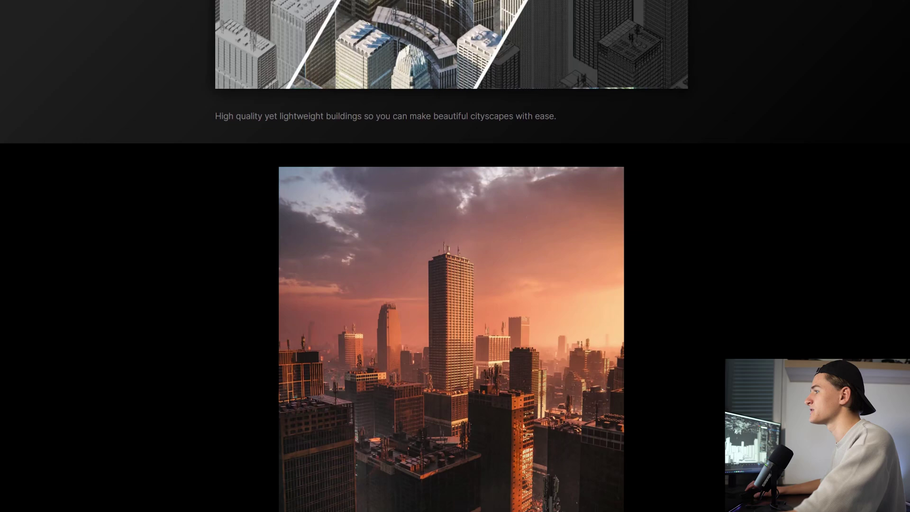
scroll(455, 256, "down", 3)
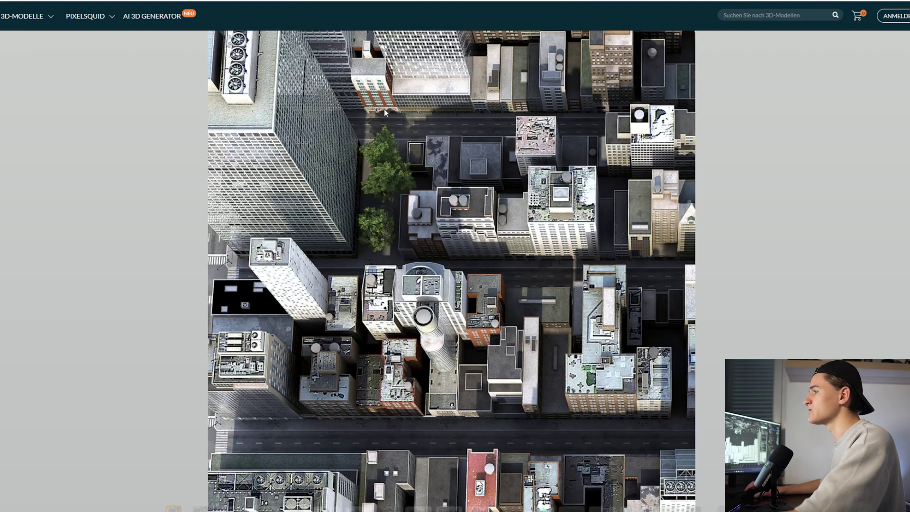
Scroll through the TurboSquid city listings and open the Modern City 12 product page
scroll(448, 201, "down", 1)
scroll(448, 201, "down", 3)
scroll(853, 218, "up", 2)
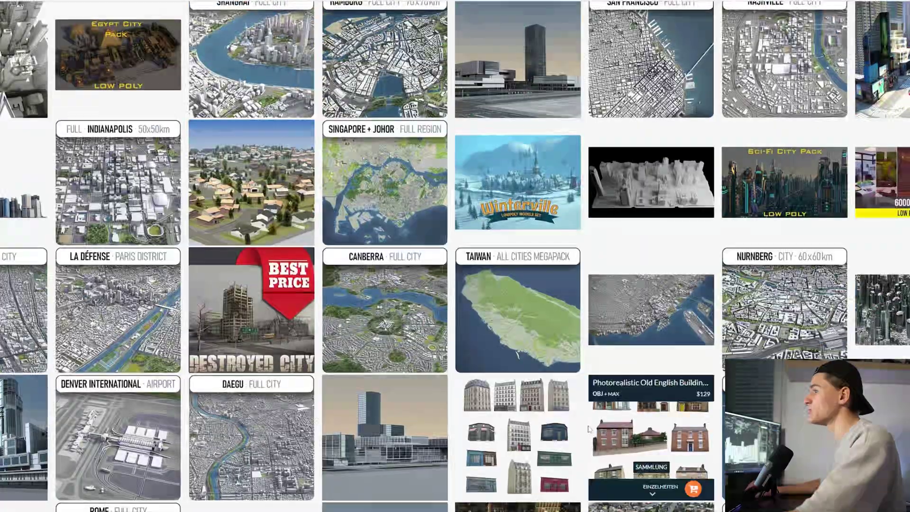
left_click(395, 409)
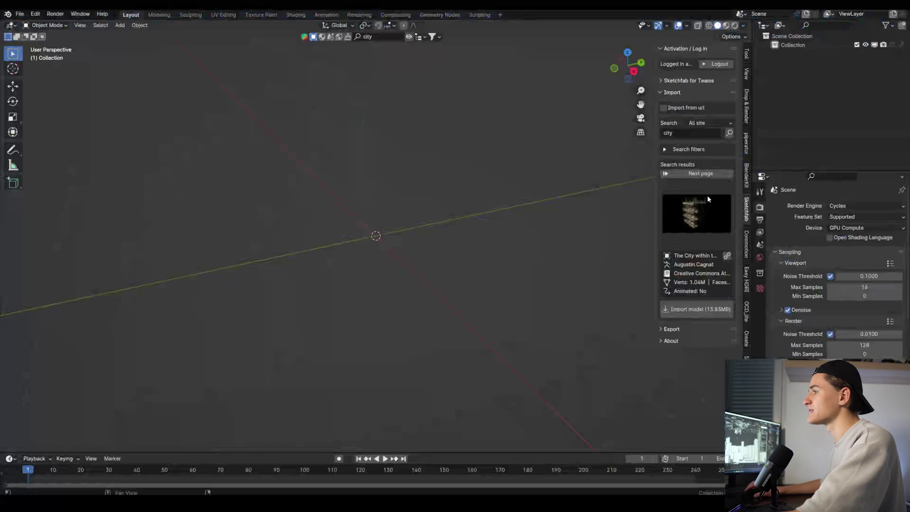
left_click(708, 199)
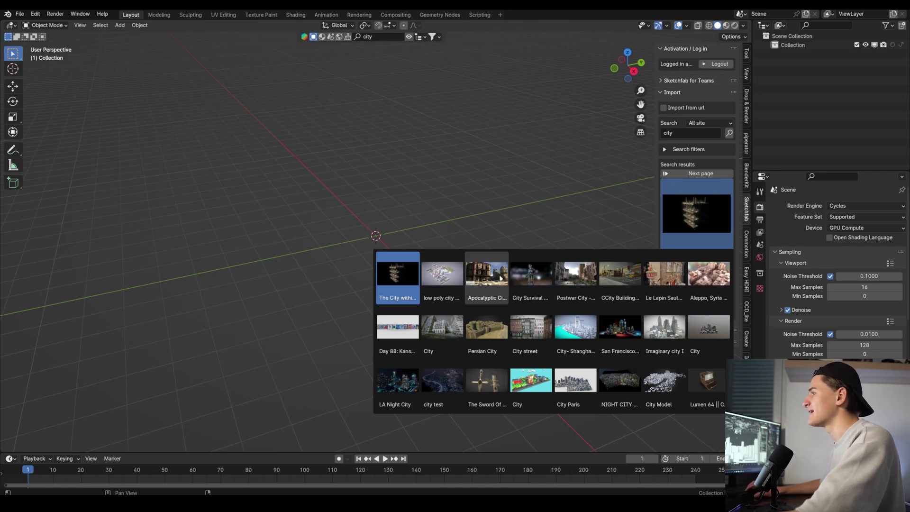
Pick the City thumbnail in the Sketchfab add-on's city results grid
left_click(444, 330)
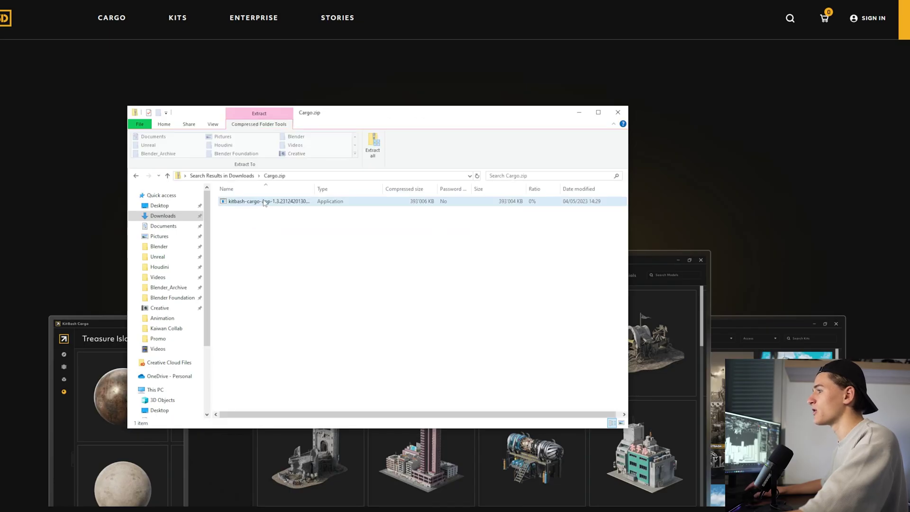
Launch kitbash-cargo-app from Cargo.zip and enter the account e-mail on the sign-in screen
double_click(264, 202)
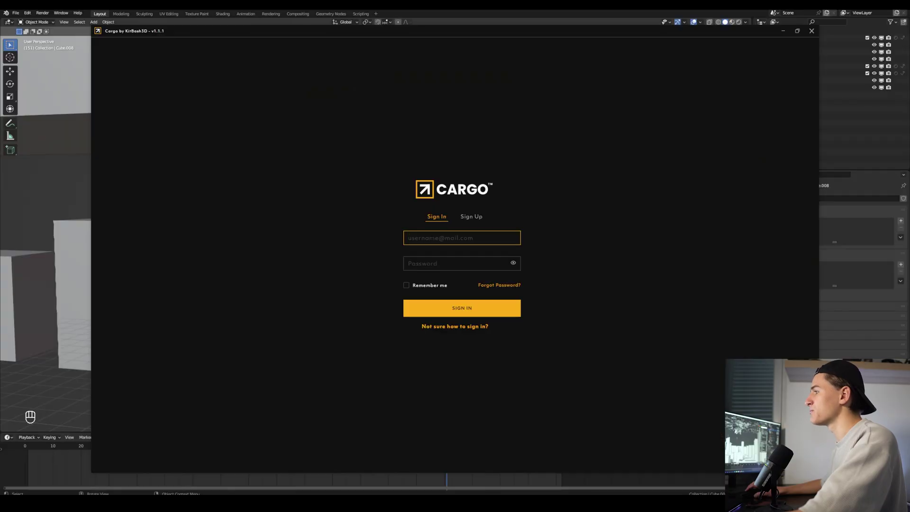
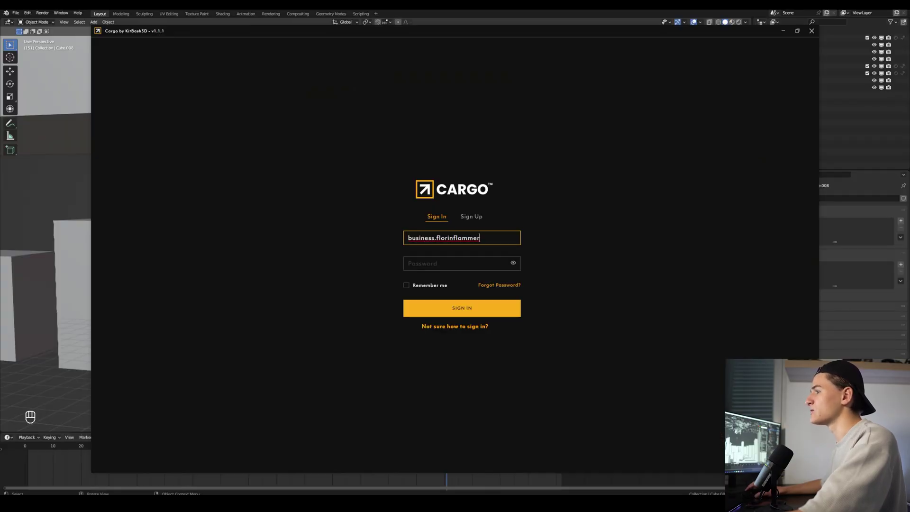
Finish signing in to Cargo and filter the Models library to Access: Free
key("Tab")
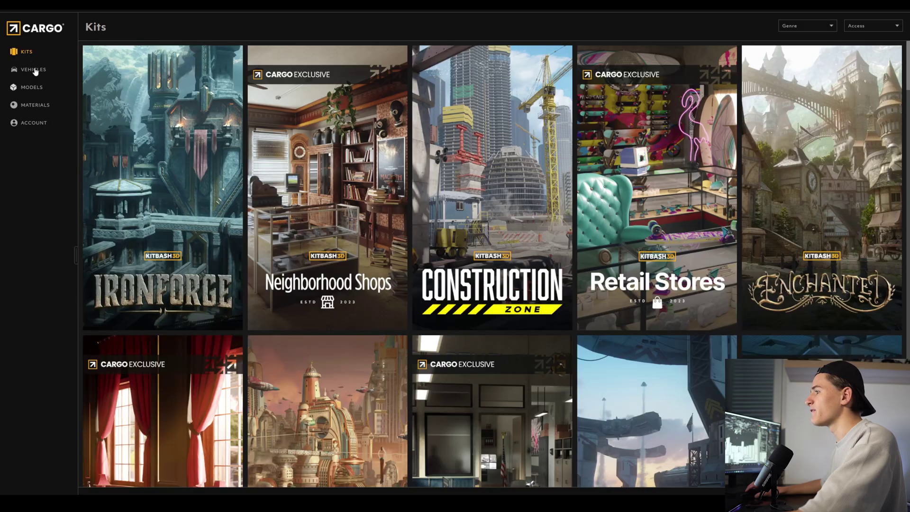
left_click(37, 90)
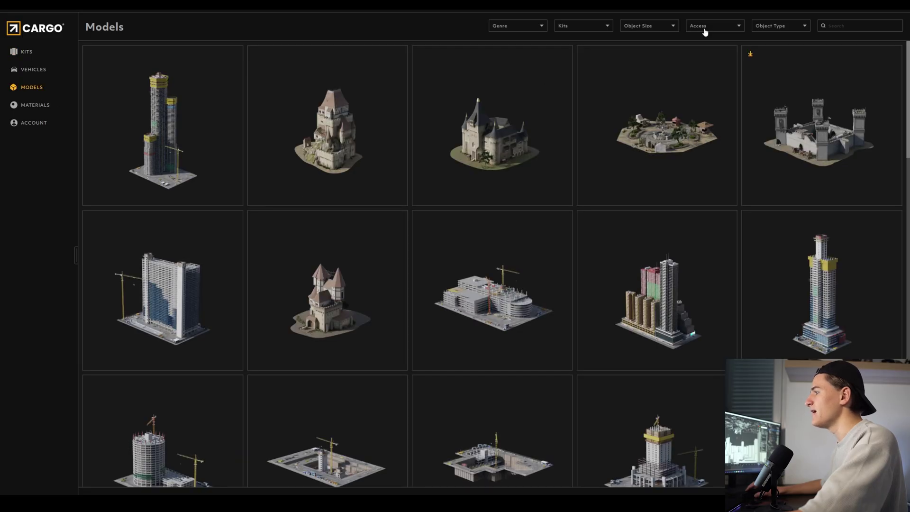
left_click(699, 25)
left_click(693, 53)
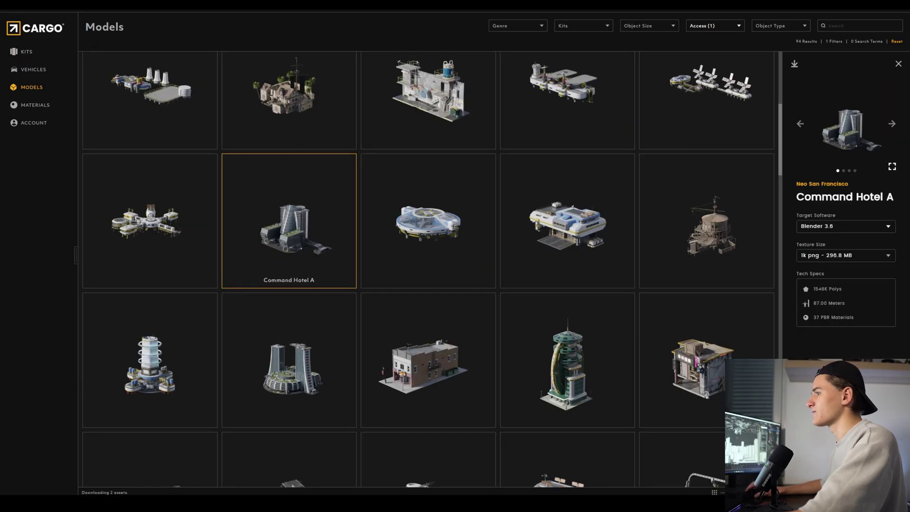
Set the Apartment Block to 1k jpg textures (328.5 MB) and narrow the Cargo window
left_click(310, 345)
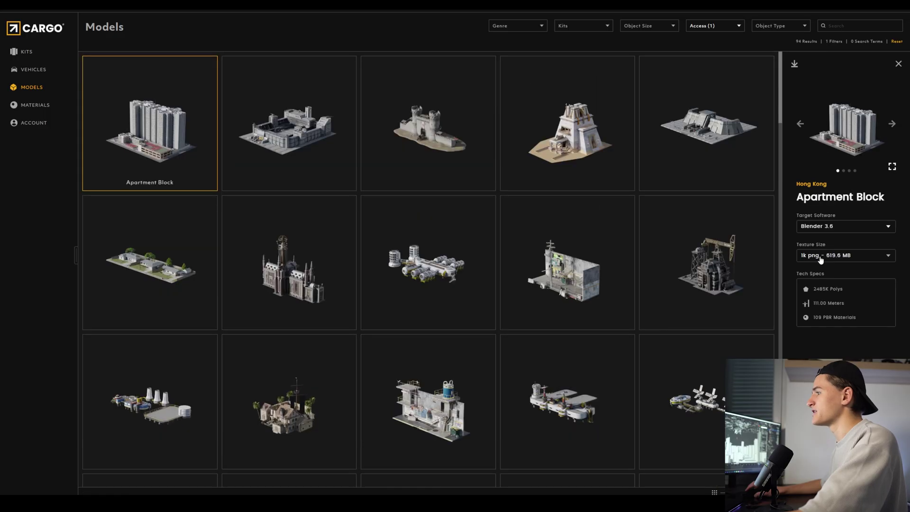
left_click(821, 256)
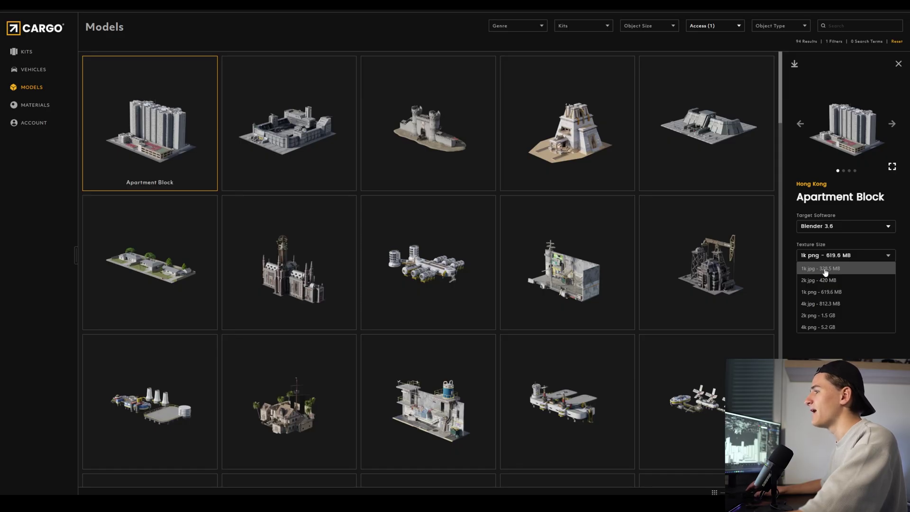
left_click(826, 269)
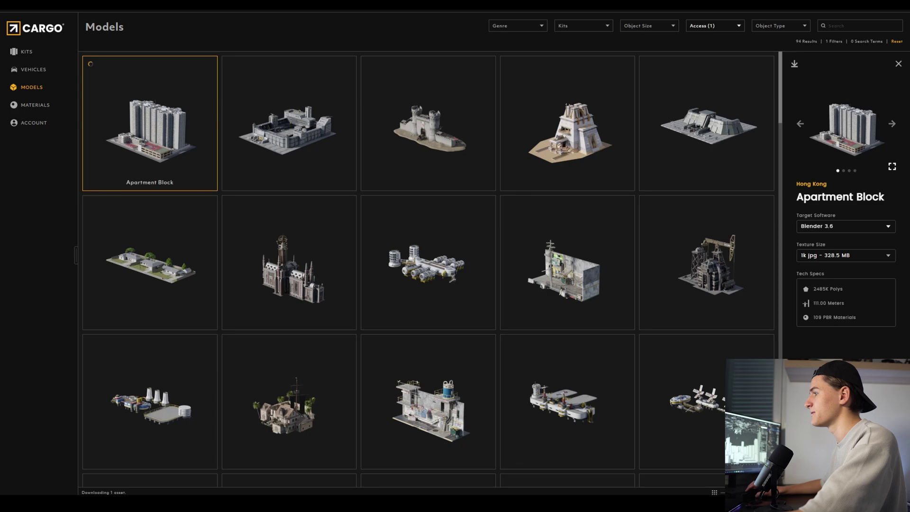
left_click_drag(909, 322, 535, 322)
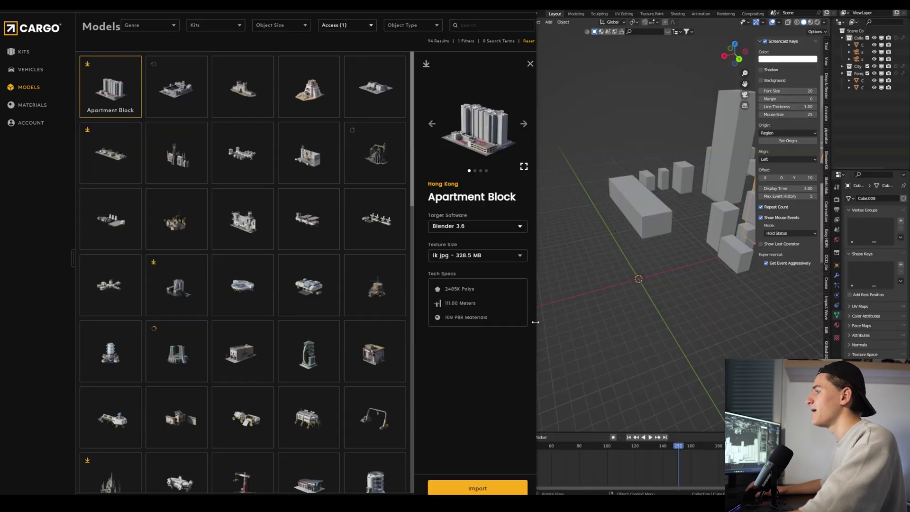
Import the Apartment Block into Blender and undo the earlier collection change
left_click(478, 489)
middle_click_drag(559, 285, 620, 168)
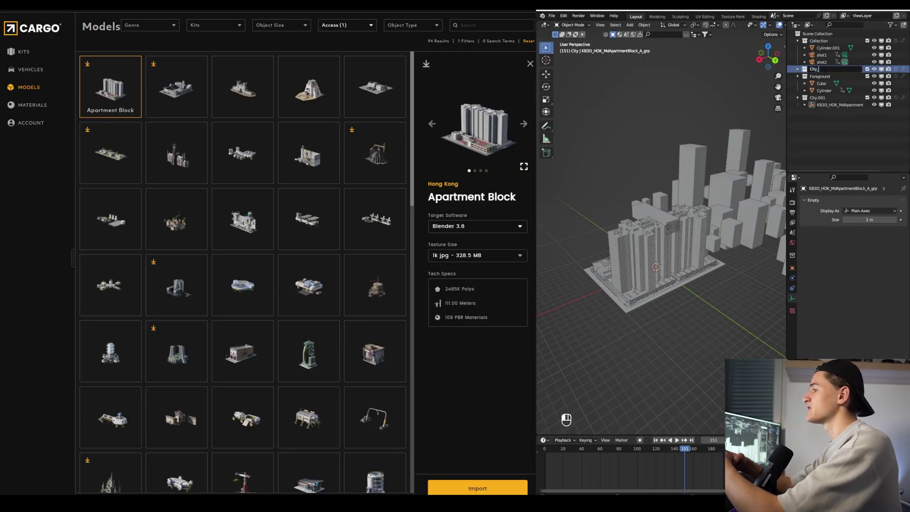
key("Escape")
key("ctrl+z")
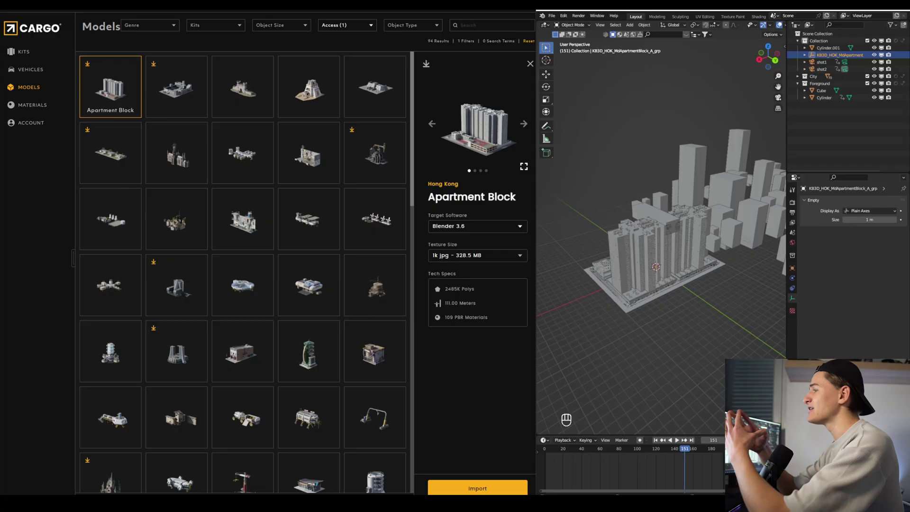
Select the apartment's whole hierarchy and move it into a new City collection
right_click(813, 57)
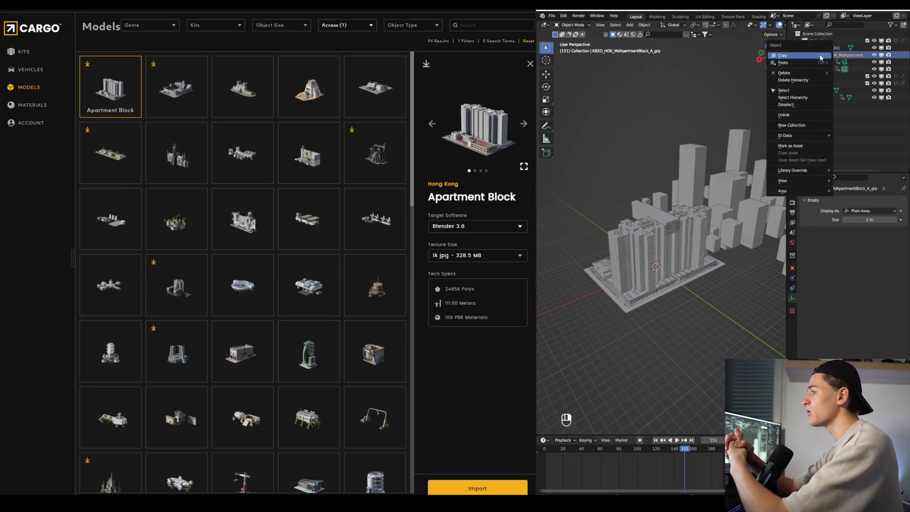
left_click(802, 94)
key("m")
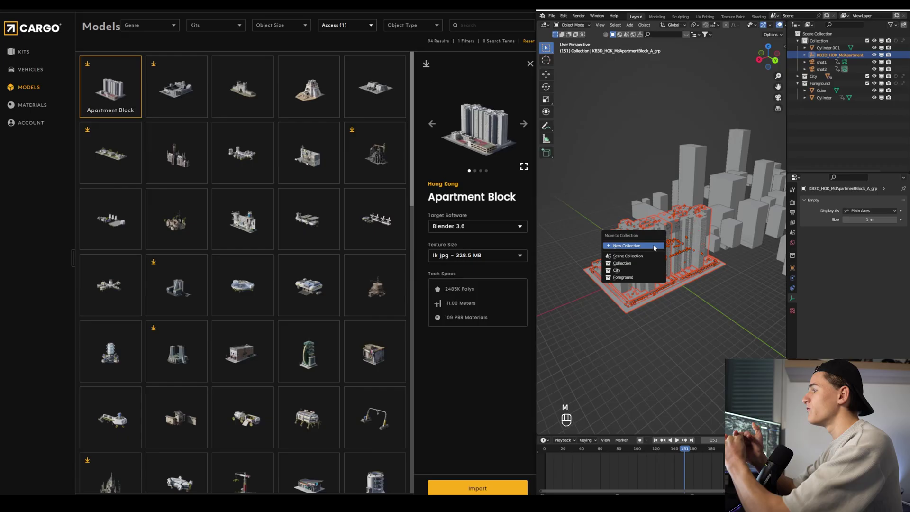
left_click(654, 246)
type("City")
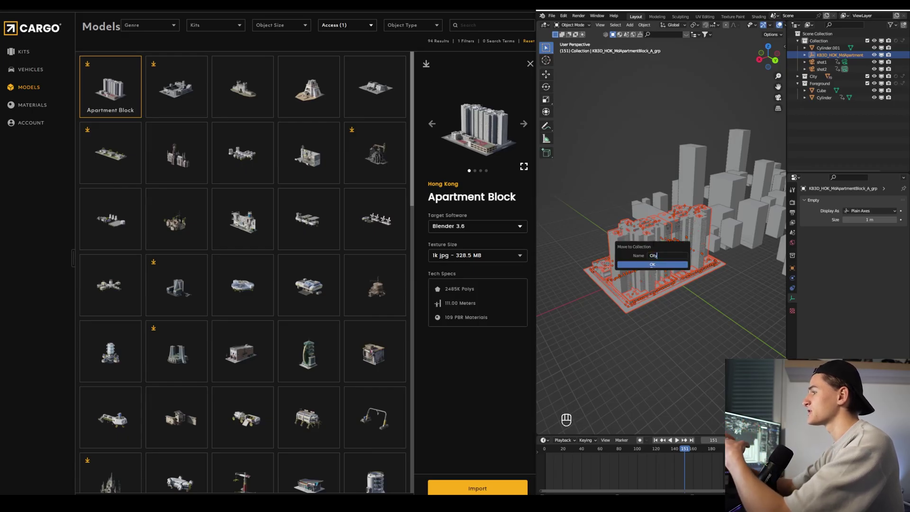
left_click(653, 264)
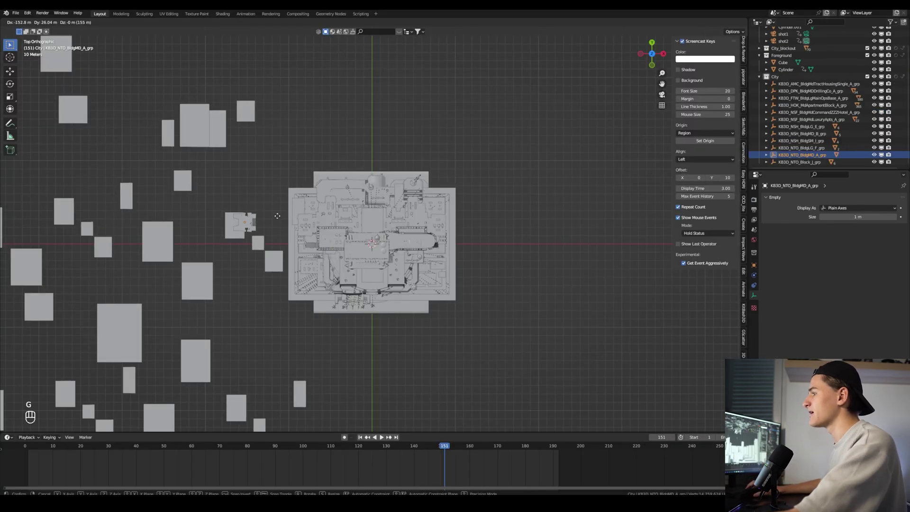
Confirm the previous building's spot, then start and cancel a move of the tract housing building
left_click(274, 218)
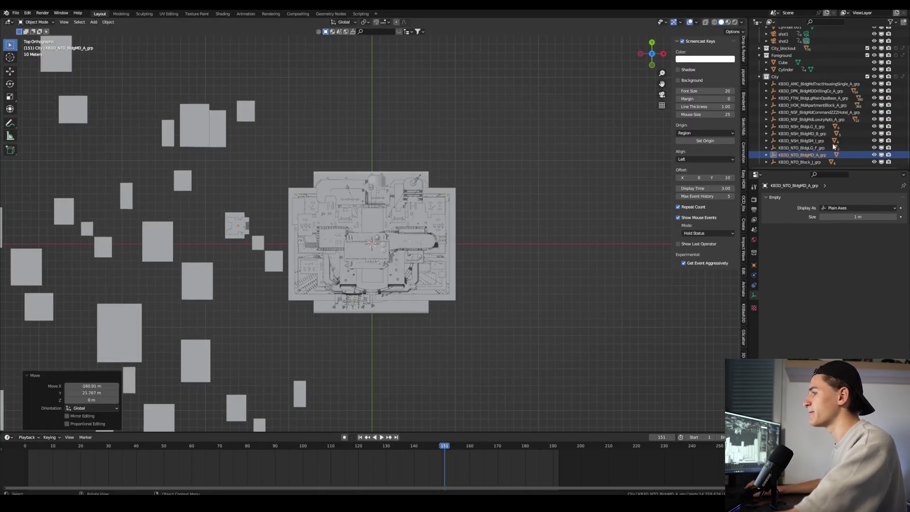
left_click(798, 84)
key("g")
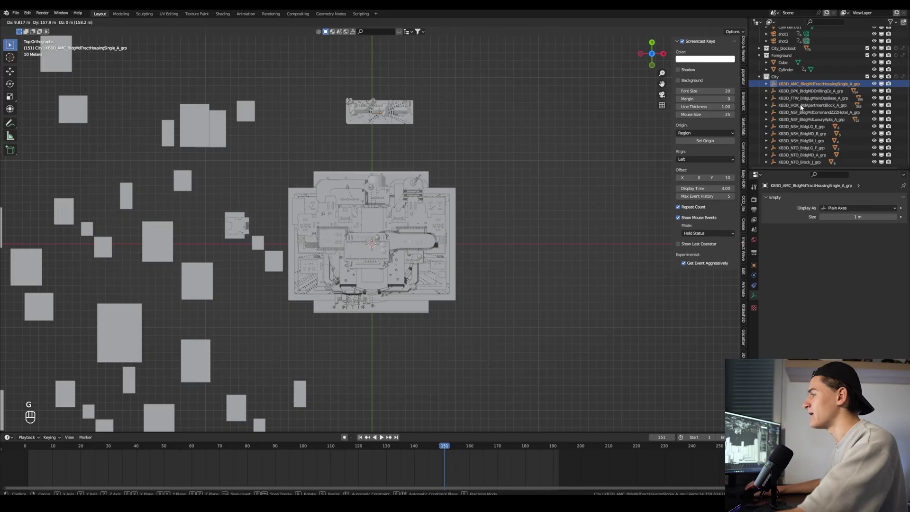
right_click(802, 107)
Move the drilling company building about 102 m along the X axis
left_click(802, 90)
middle_click_drag(522, 228, 426, 283)
key("g")
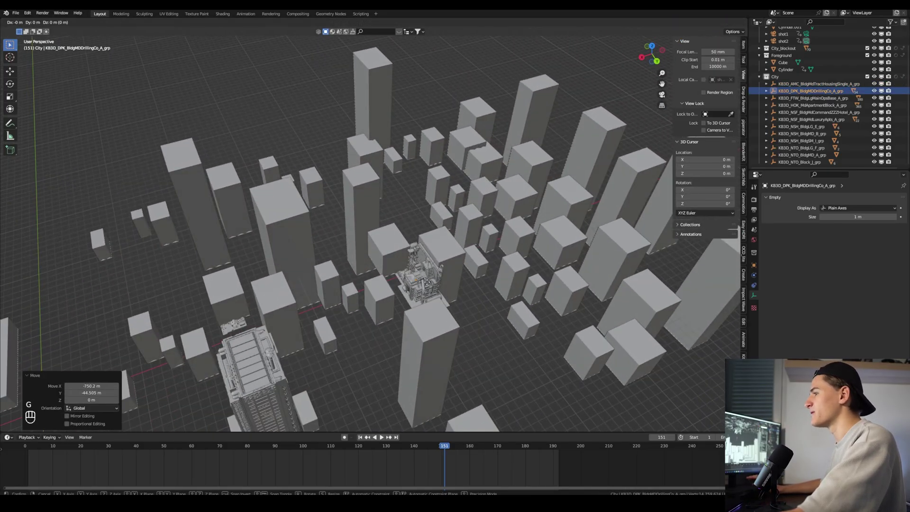
key("y")
key("x")
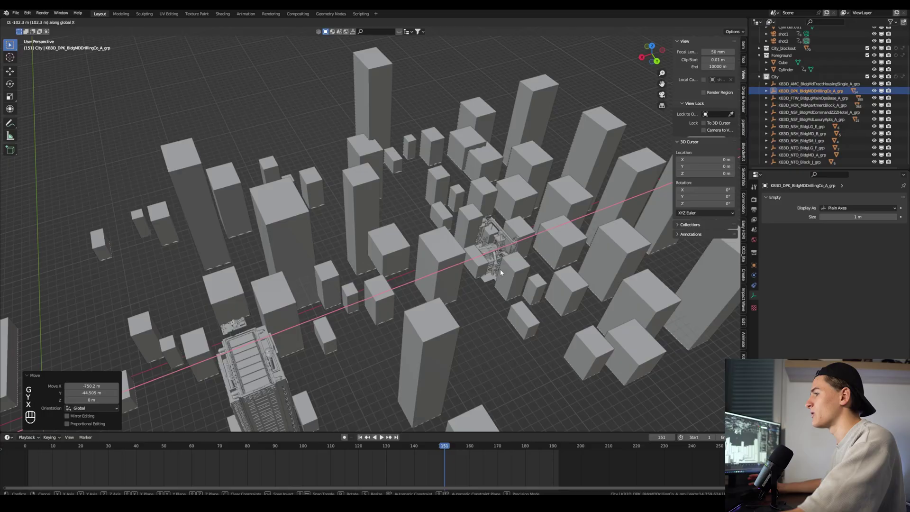
left_click(500, 269)
middle_click_drag(500, 269, 430, 259)
Slide the tract housing building to a new spot on the ground plane
left_click(802, 86)
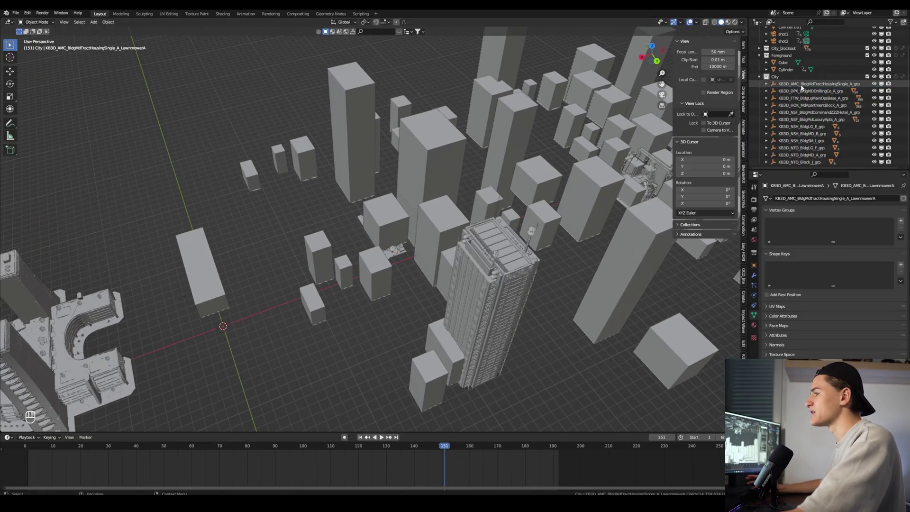
key("bracketleft")
key("KP_Decimal")
key("g")
key("shift+z")
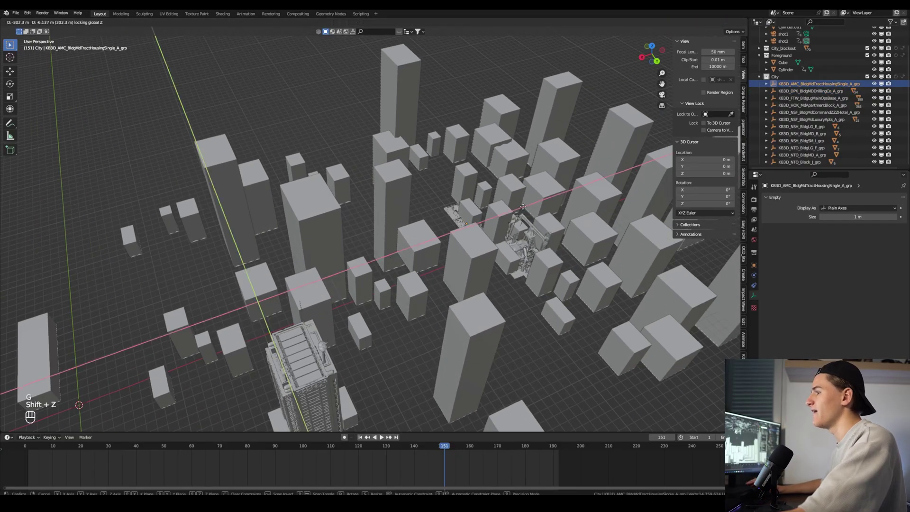
left_click(427, 294)
middle_click_drag(427, 294, 442, 244, "shift")
scroll(442, 240, "down", 5)
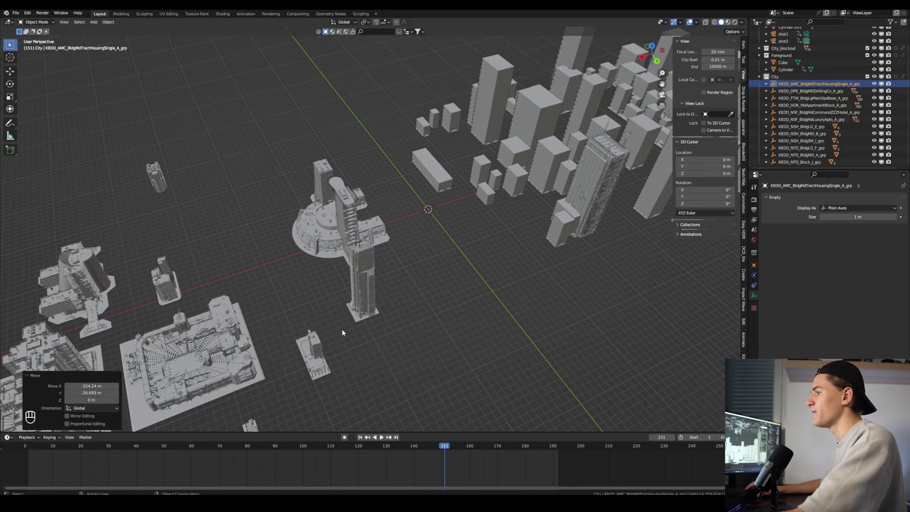
Select KB3D_FTW_BldgLgMainOpsBase_A_grp and start moving it flat on the ground with Shift+Z
middle_click_drag(340, 310, 400, 274, "shift")
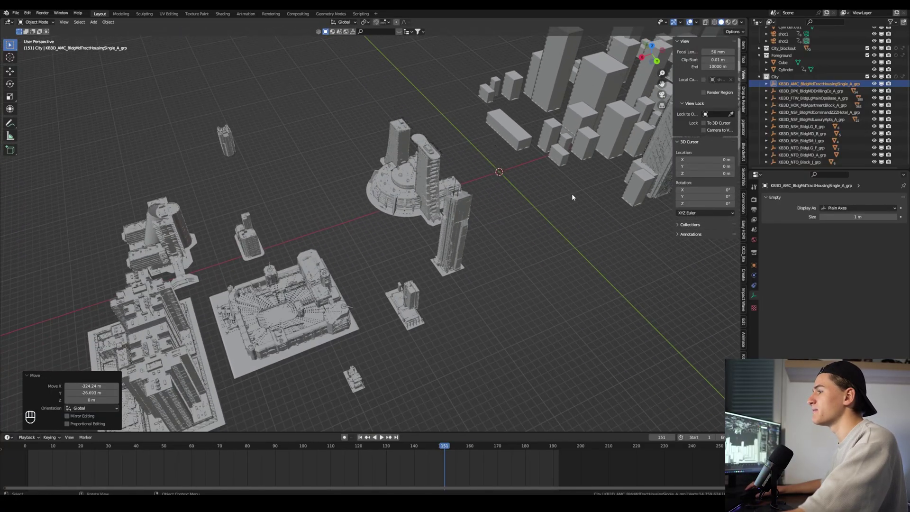
middle_click_drag(573, 195, 328, 333, "shift")
left_click(330, 298)
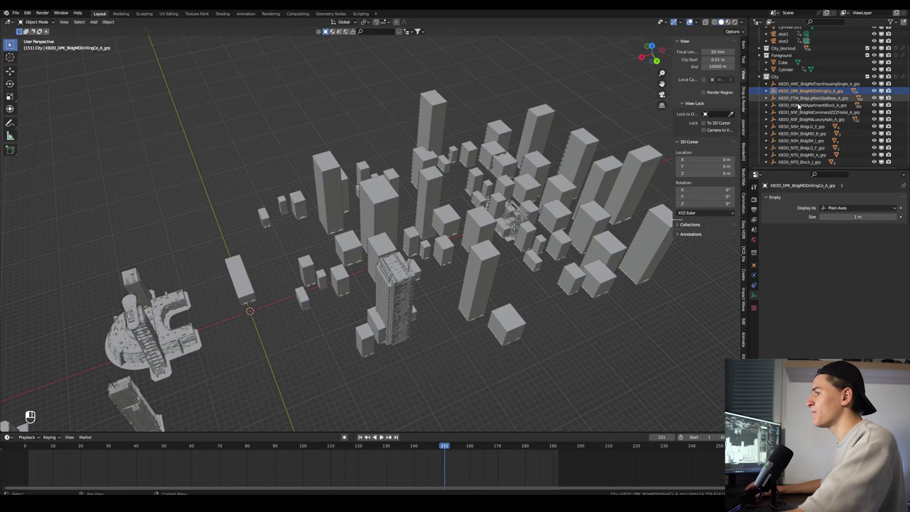
key("g")
key("shift+z")
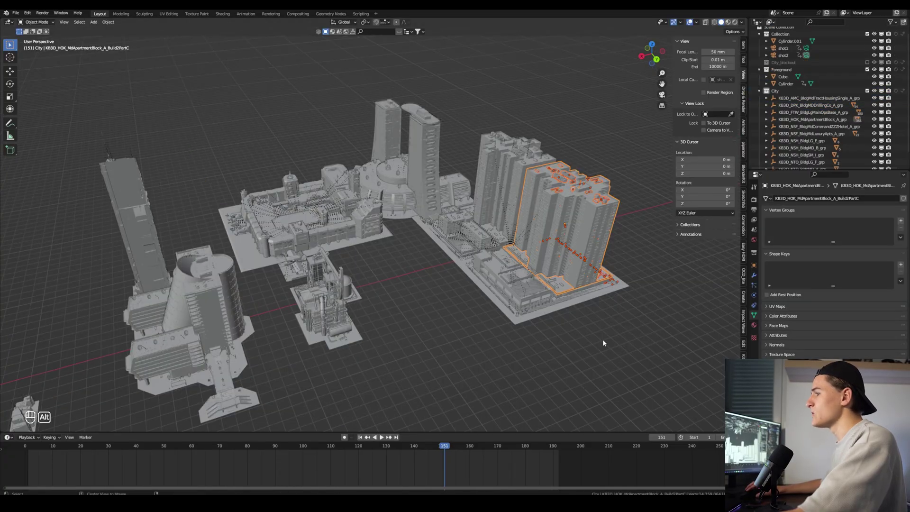
Place a linked copy of the apartment block among the City_blockout boxes
key("alt+d")
key("shift+z")
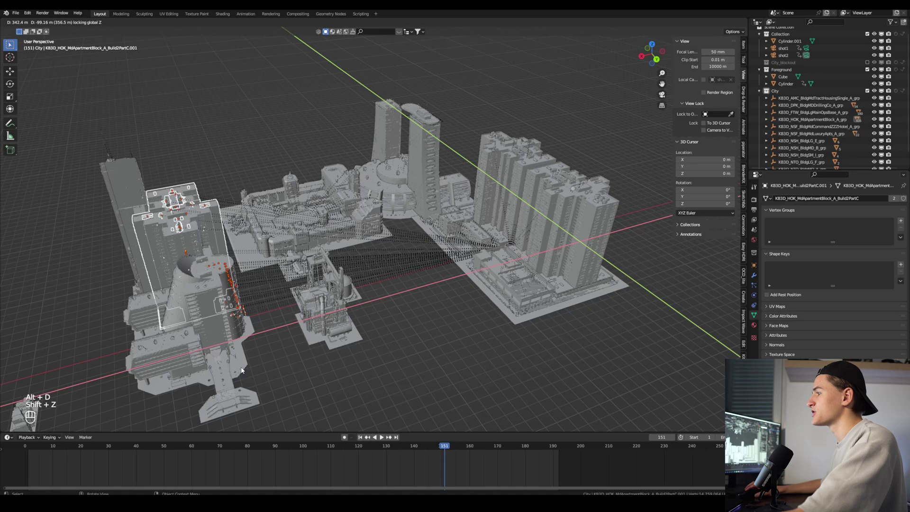
left_click(232, 334)
middle_click_drag(232, 335, 456, 200, "shift")
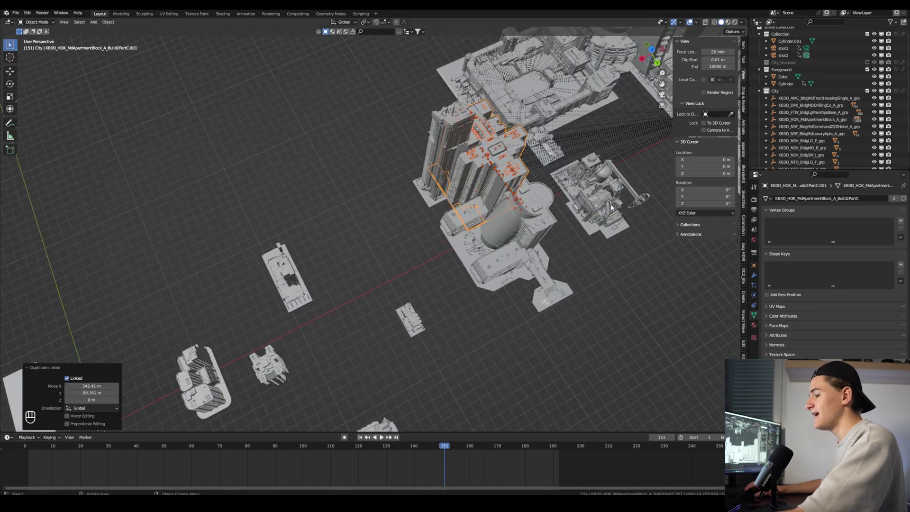
left_click(868, 62)
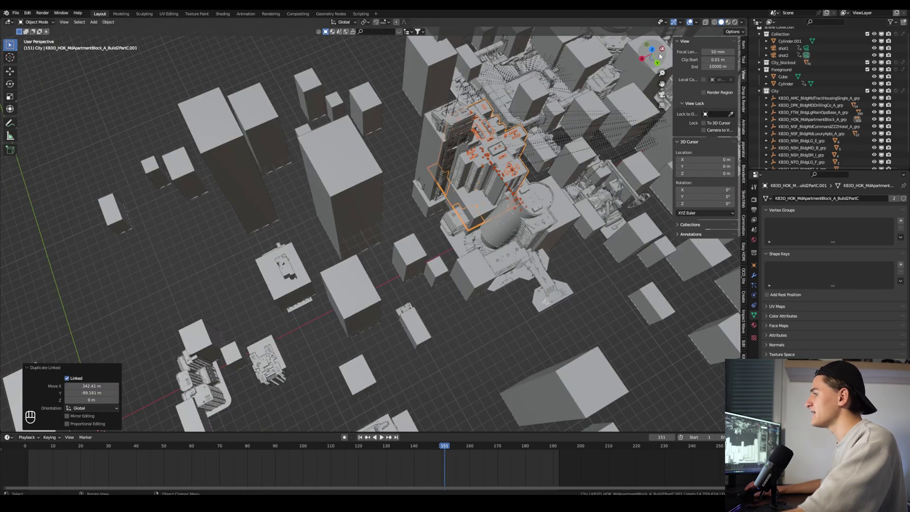
left_click(655, 54)
key("g")
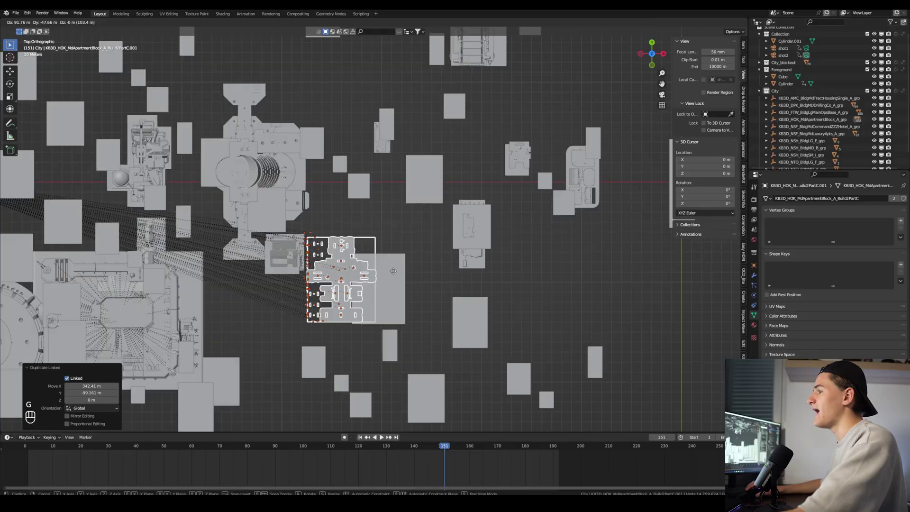
left_click(427, 280)
middle_click_drag(426, 280, 308, 235)
scroll(308, 235, "down", 8)
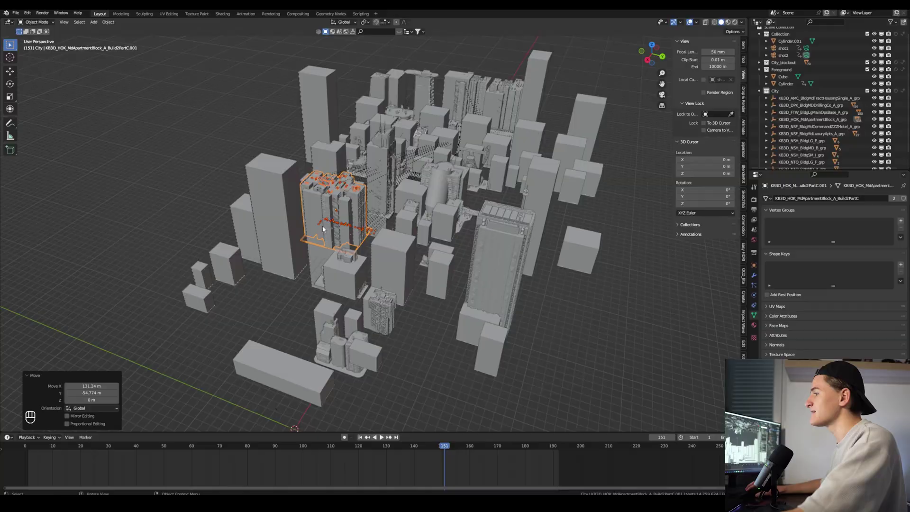
middle_click_drag(384, 235, 423, 250)
Make a linked copy of the full NTO_BldgLG_F_grp tower and slide it along Y
left_click(538, 240)
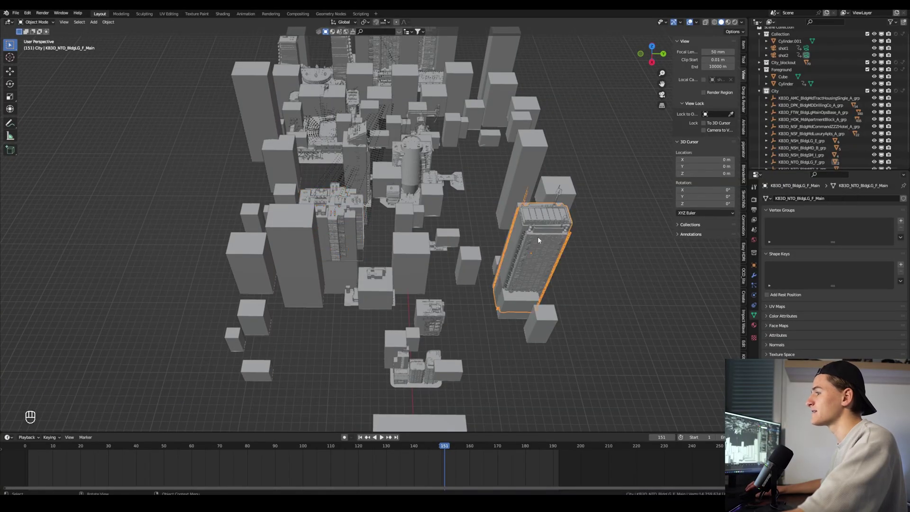
right_click(814, 162)
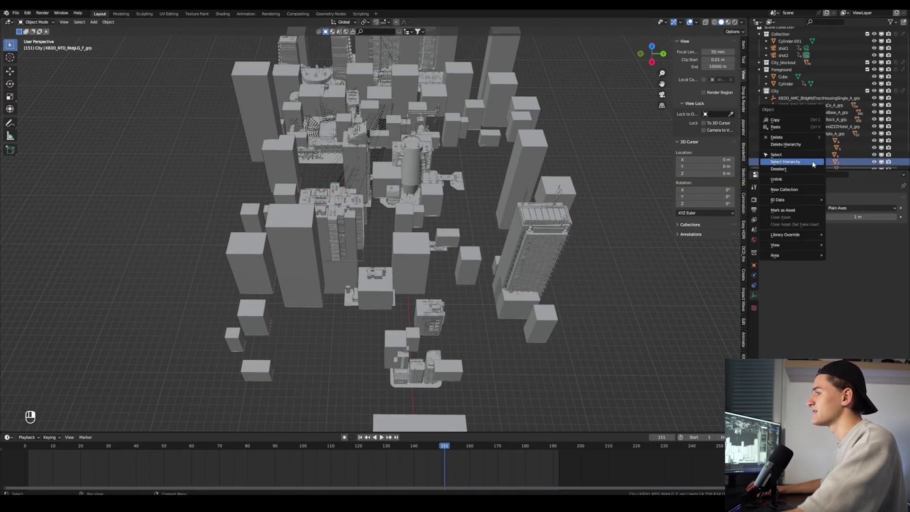
left_click(814, 162)
key("alt+d")
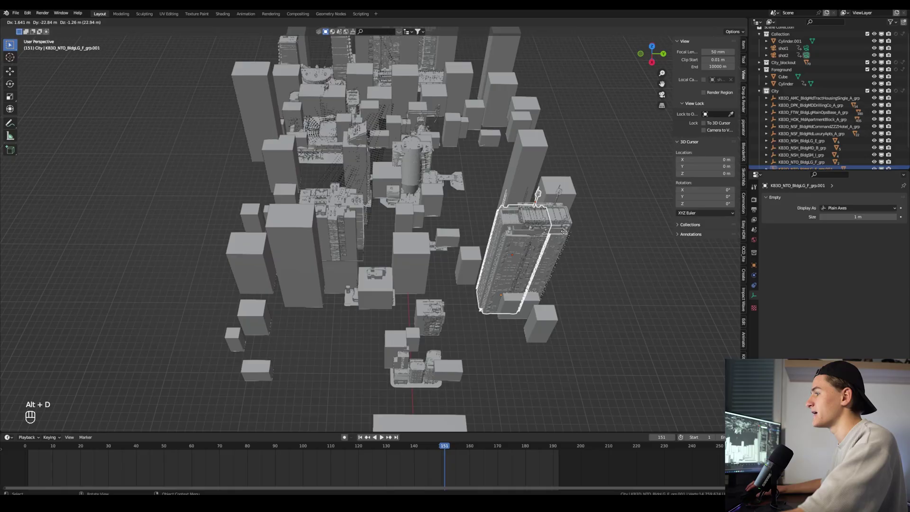
key("x")
key("y")
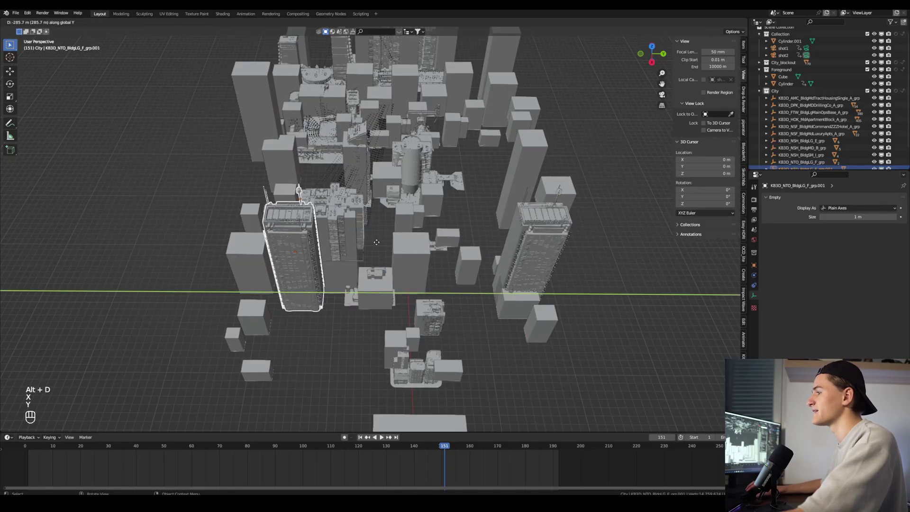
left_click(363, 245)
Check the shot through the scene camera, toggling the City_blockout boxes off and on
key("KP_7")
key("KP_0")
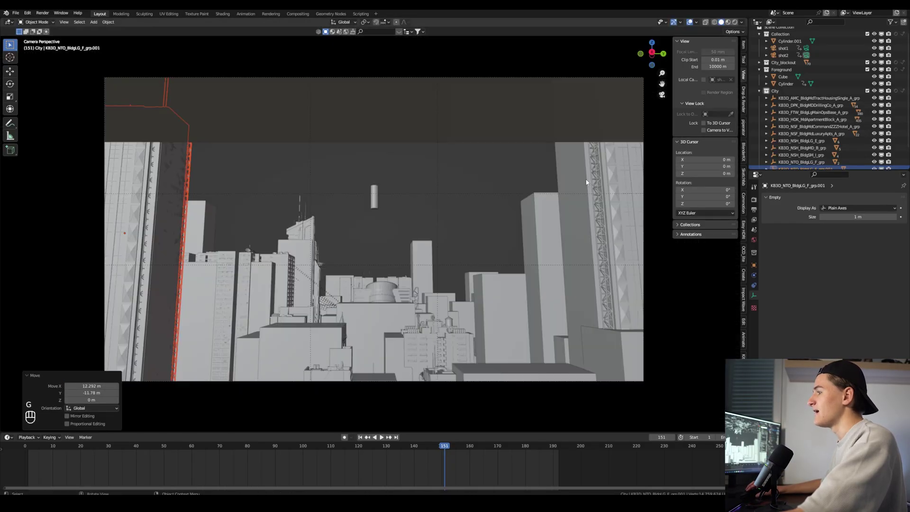
left_click(868, 62)
left_click(868, 62)
Add a linked copy of the NSH_BldgLG_E tower and hide the blockout boxes
key("alt+d")
key("Return")
left_click(663, 95)
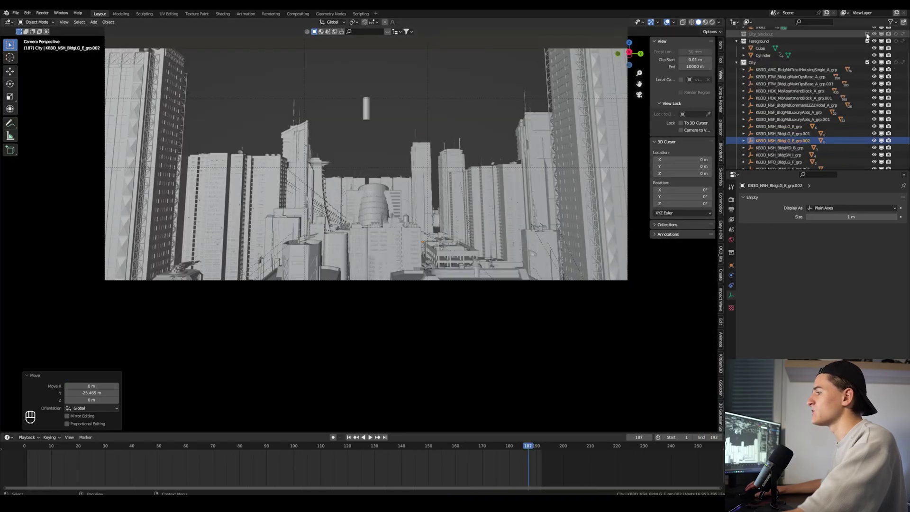
left_click(867, 34)
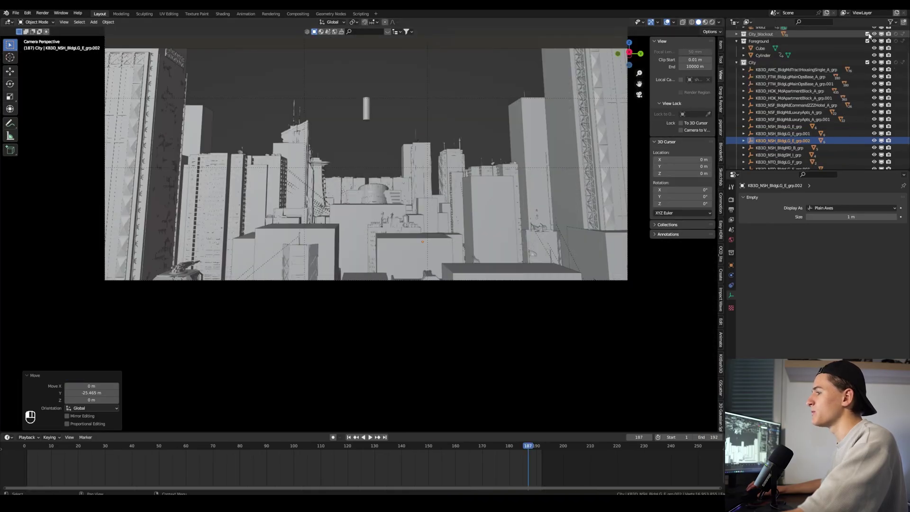
left_click(867, 34)
left_click(874, 34)
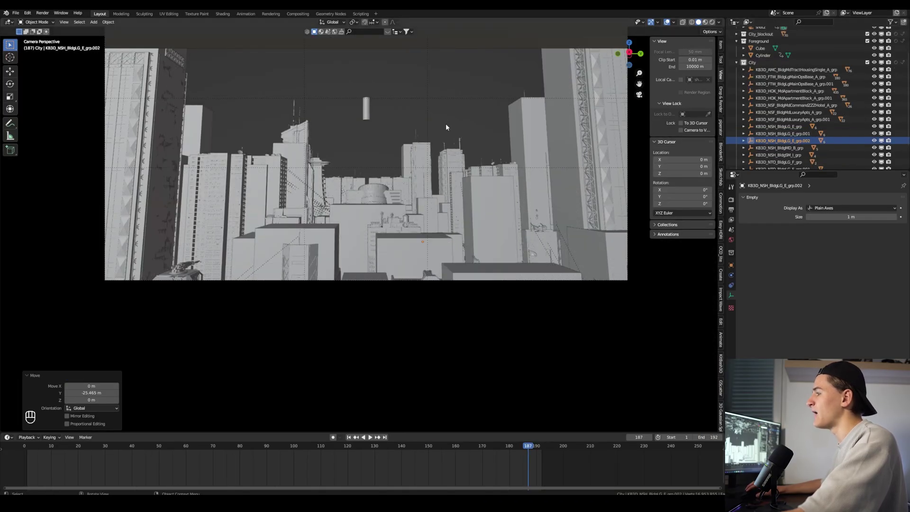
Slide the NSH tower copy along Y to about -11.87 m and confirm its placement
key("g")
key("x")
key("y")
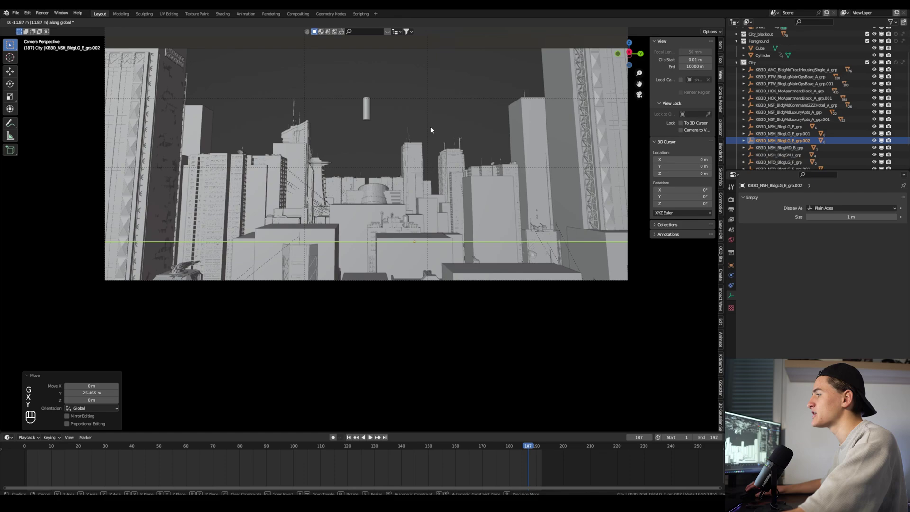
left_click(452, 150)
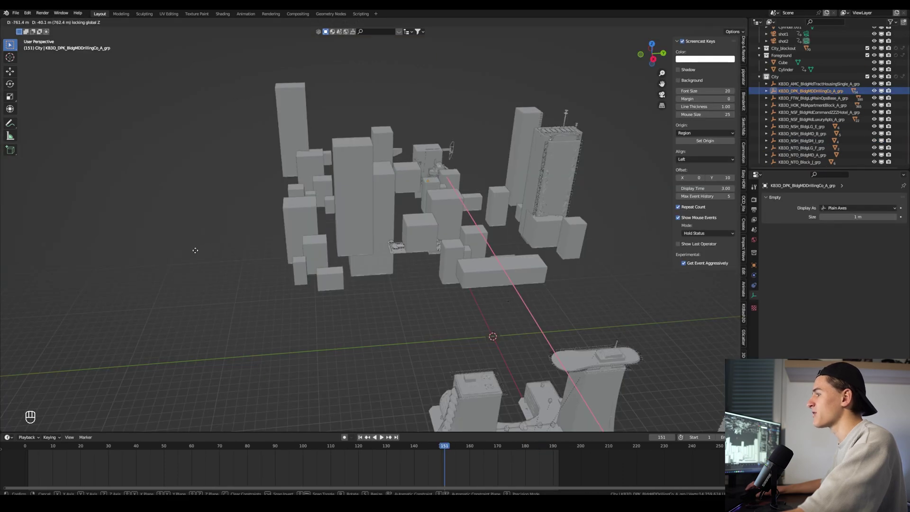
left_click(194, 256)
middle_click_drag(431, 216, 460, 301)
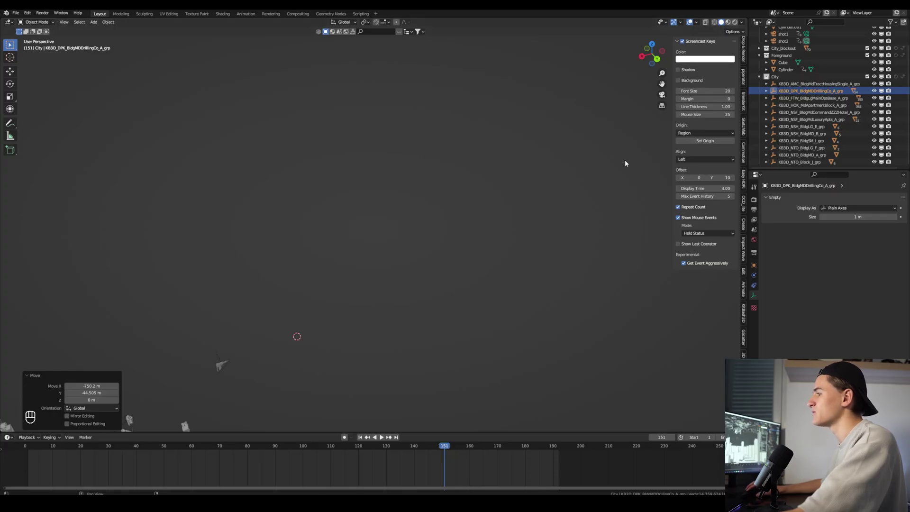
Set the viewport Clip End to 10000 m so the whole city is visible
scroll(743, 76, "up", 3)
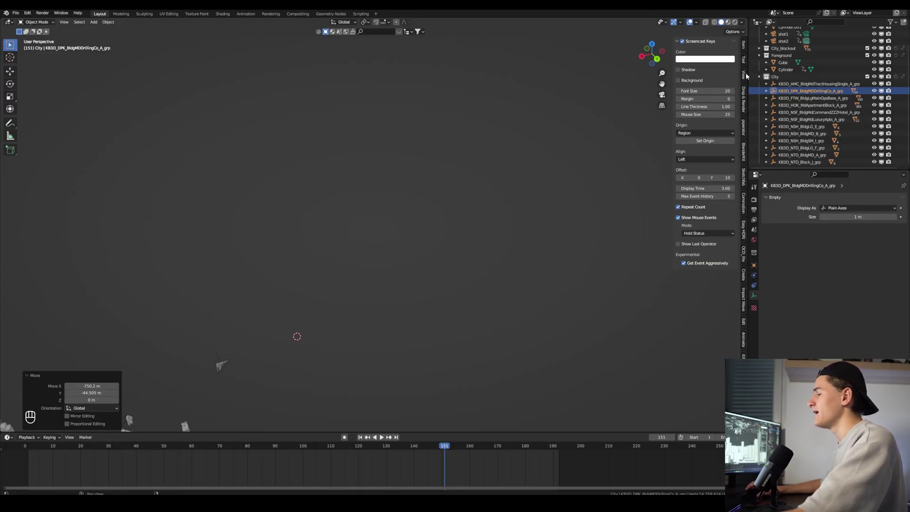
left_click(746, 76)
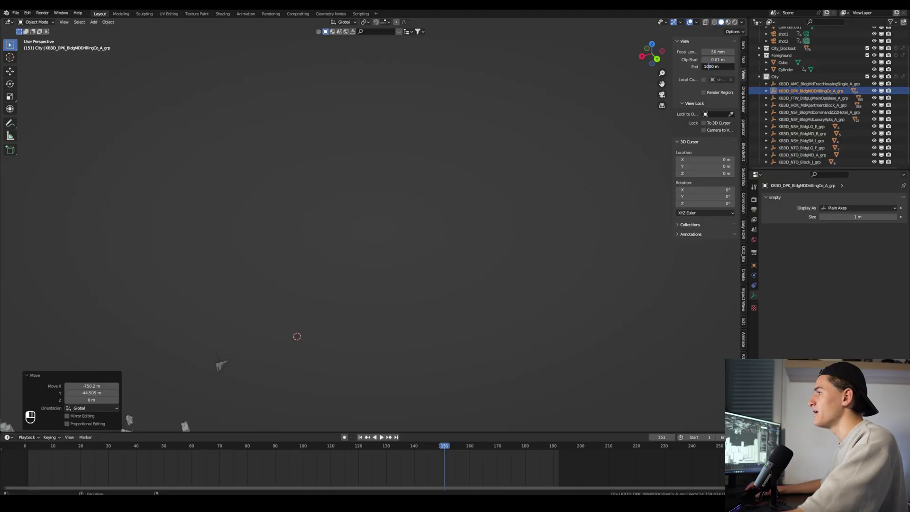
type("0")
key("Return")
scroll(491, 273, "up", 6)
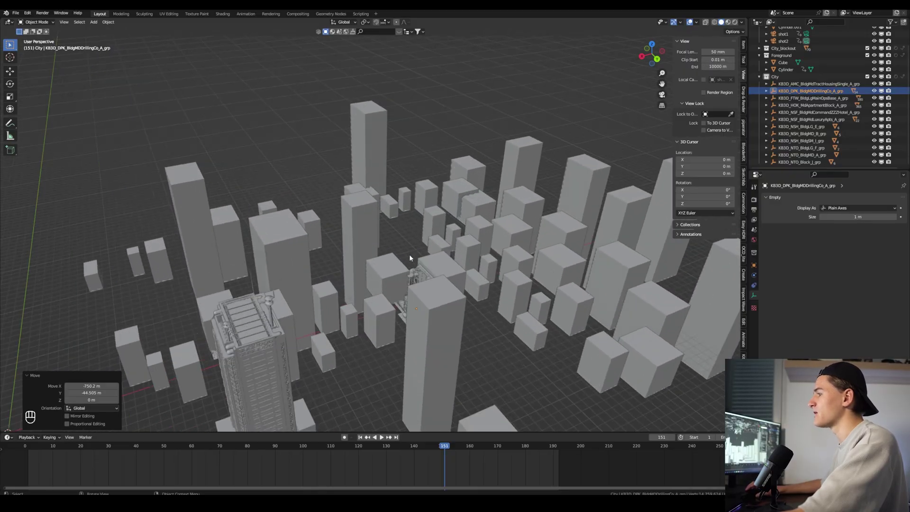
middle_click_drag(410, 258, 451, 275)
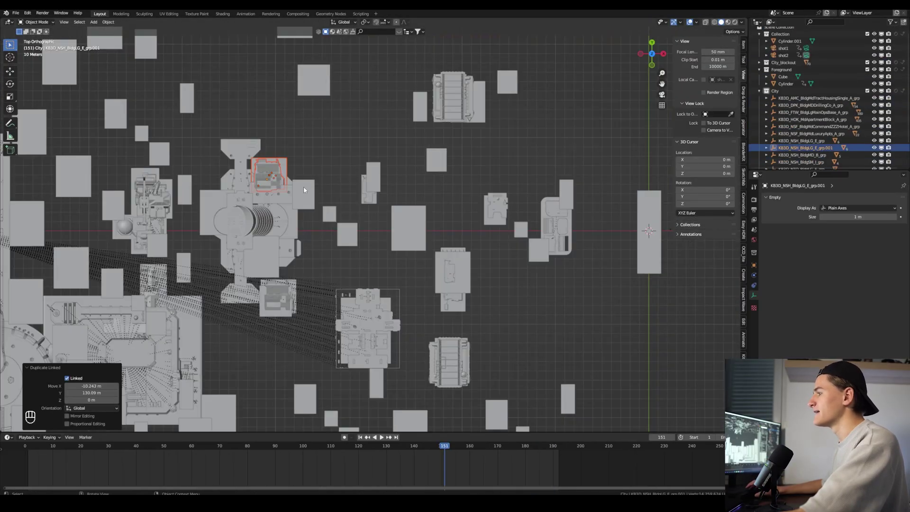
Move NSH_BldgLG_E_grp.001, rotate it 90°, nudge it into place, and view through the camera
key("g")
left_click(349, 95)
key("r")
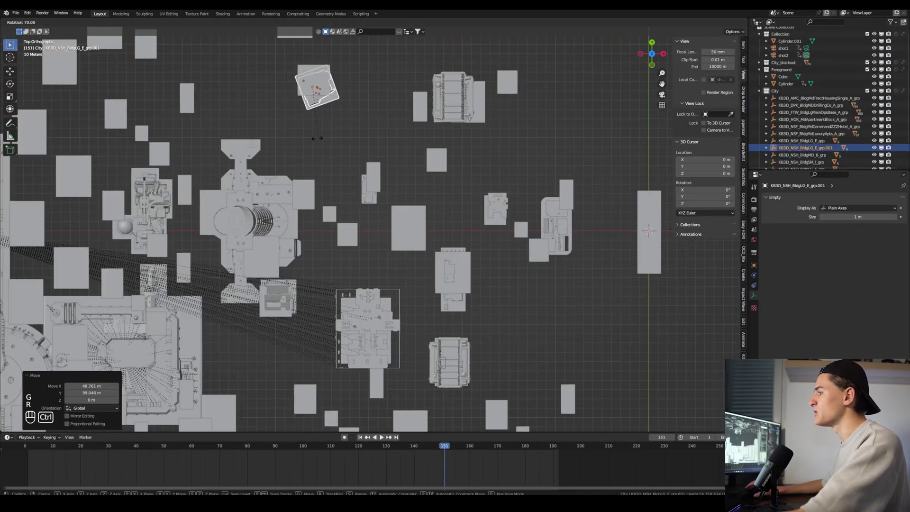
left_click(326, 139)
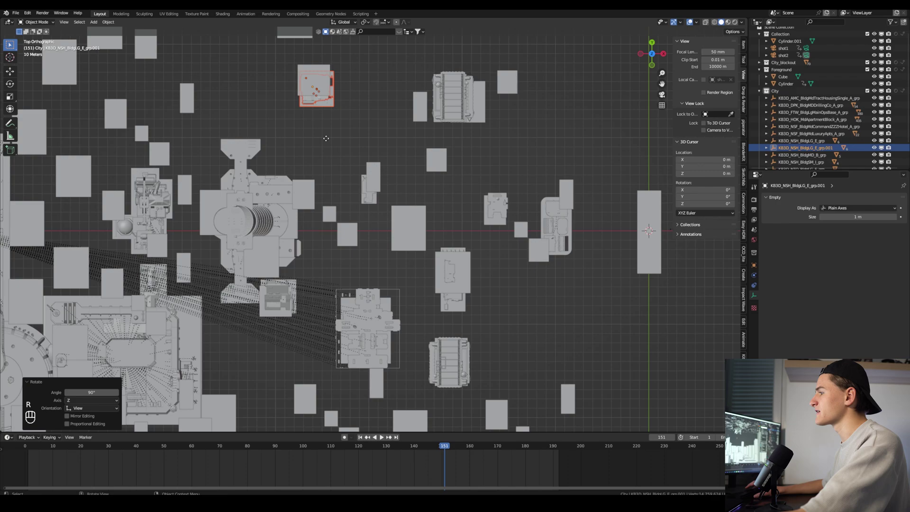
key("g")
left_click(324, 133)
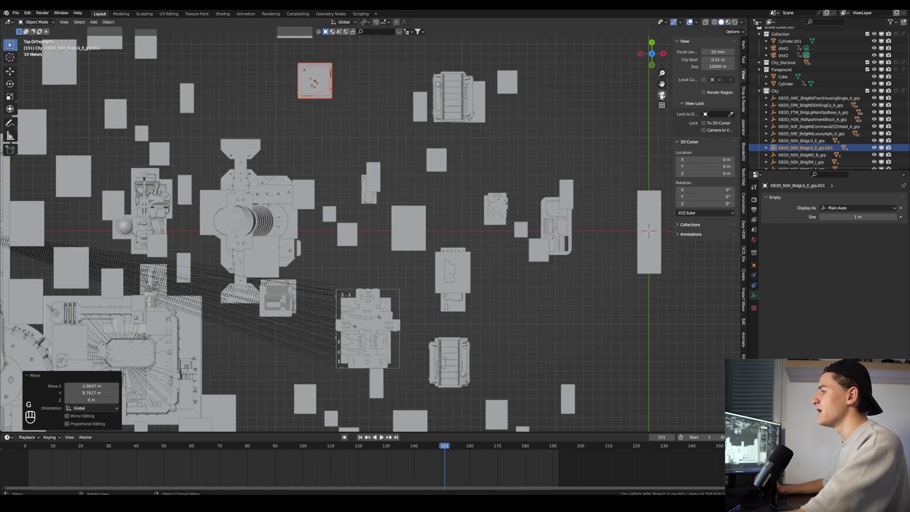
left_click(662, 95)
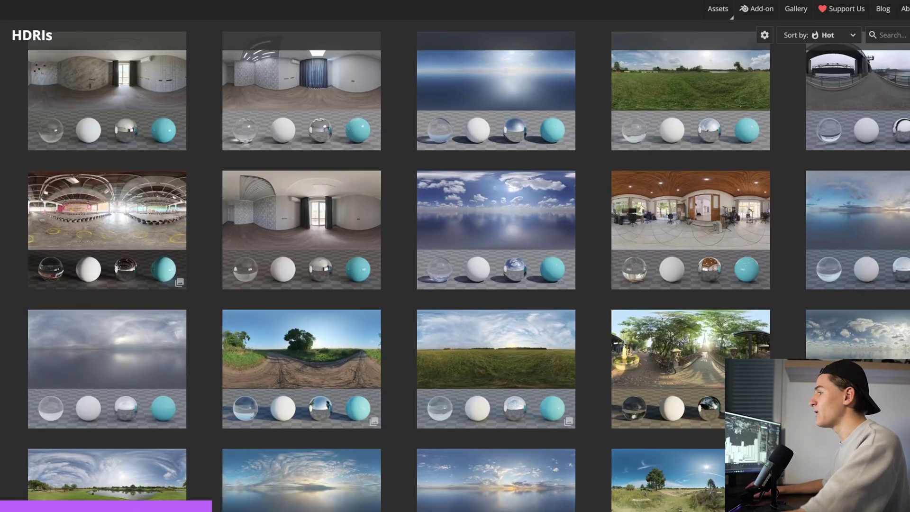
Browse Poly Haven's sky HDRIs and pick the Table Mountain 2 (Pure Sky) tile
scroll(456, 265, "down", 6)
scroll(455, 265, "down", 13)
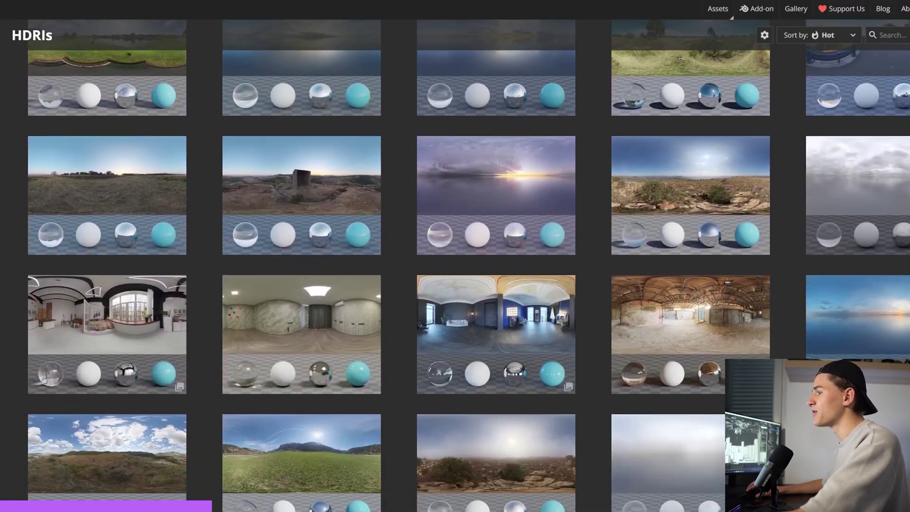
scroll(693, 81, "down", 7)
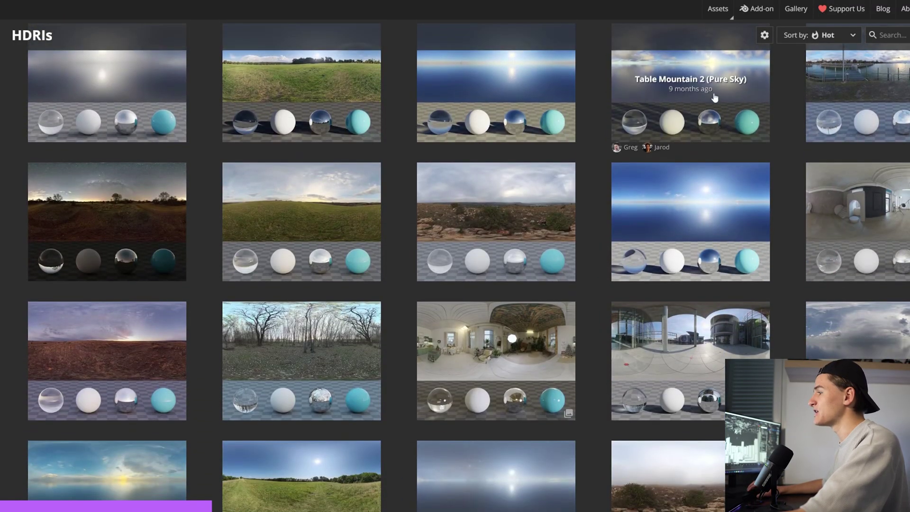
left_click(694, 81)
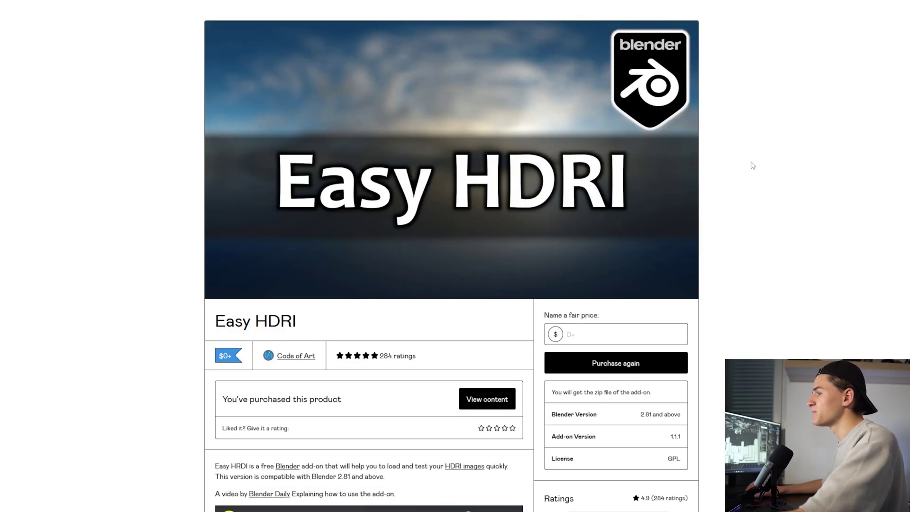
Read the Easy HDRI features and install notes, then open Table Mountain 2 (Pure Sky)
scroll(753, 165, "down", 3)
scroll(752, 166, "up", 3)
middle_click(776, 132)
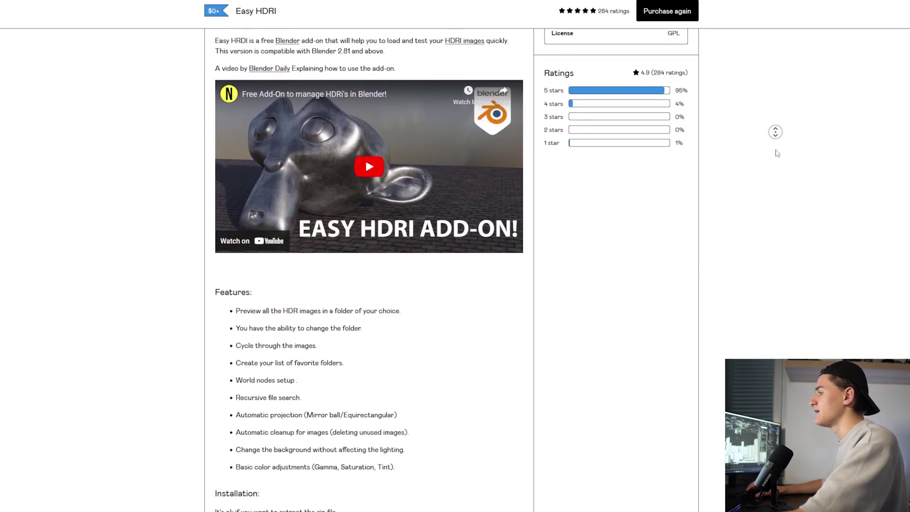
middle_click(778, 153)
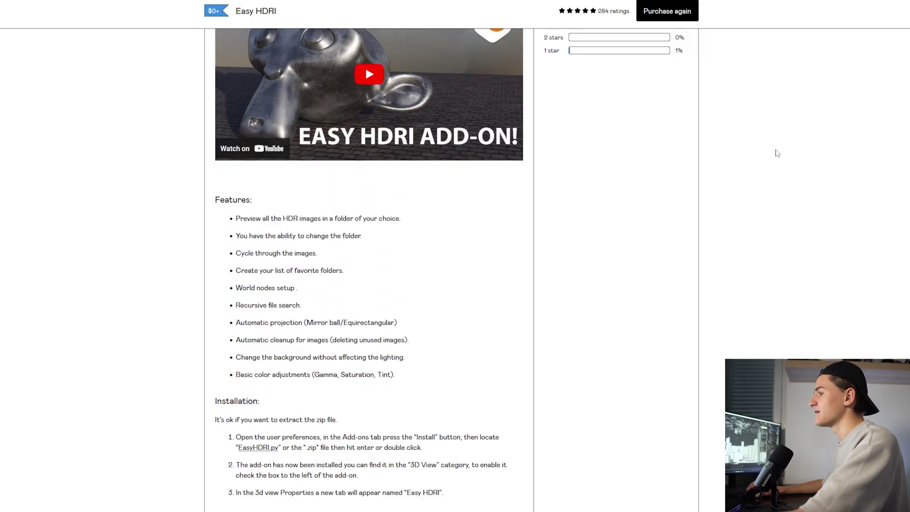
scroll(778, 153, "up", 7)
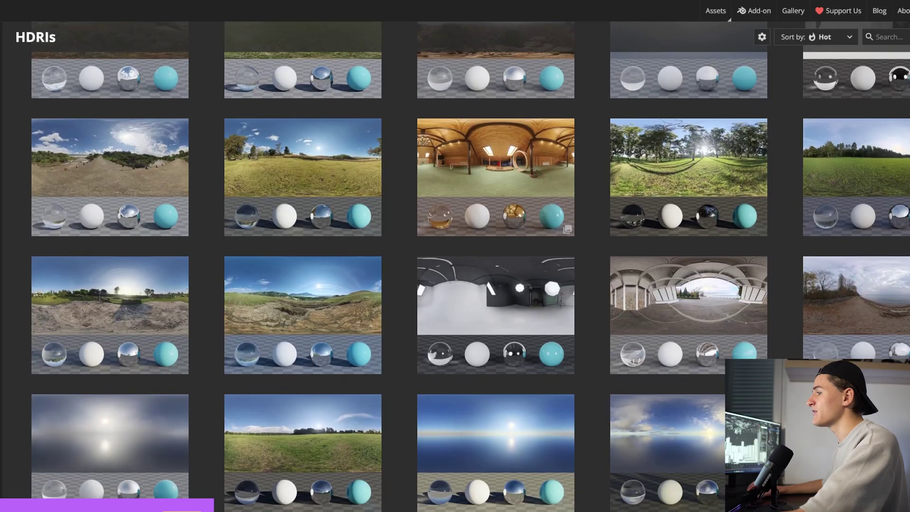
scroll(778, 103, "down", 8)
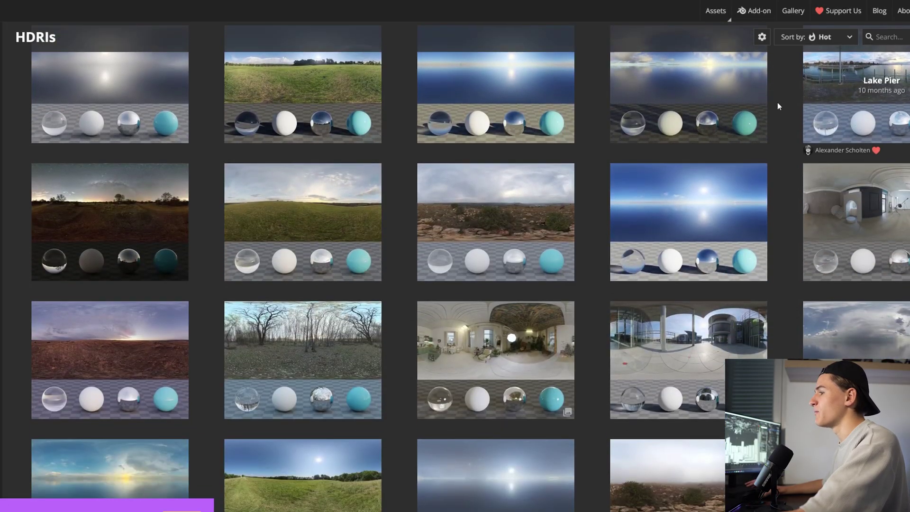
left_click(693, 85)
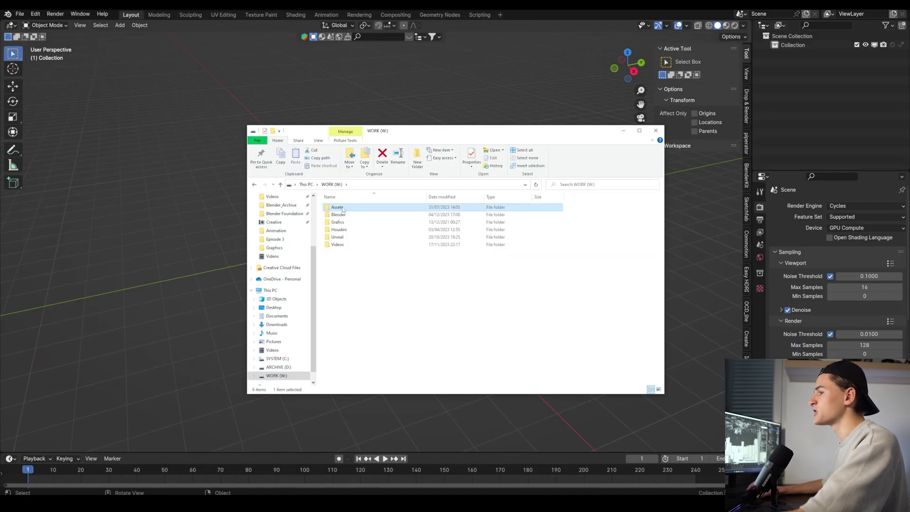
Check W:\Assets\HDRIs, select EasyHDRI-1.1.1.zip in Blender Addons, and close Explorer
double_click(342, 209)
double_click(383, 218)
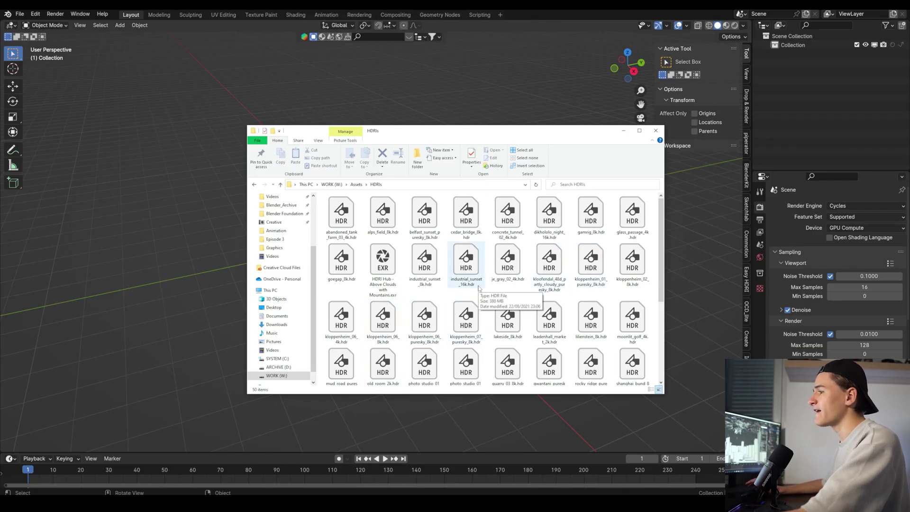
left_click(285, 216)
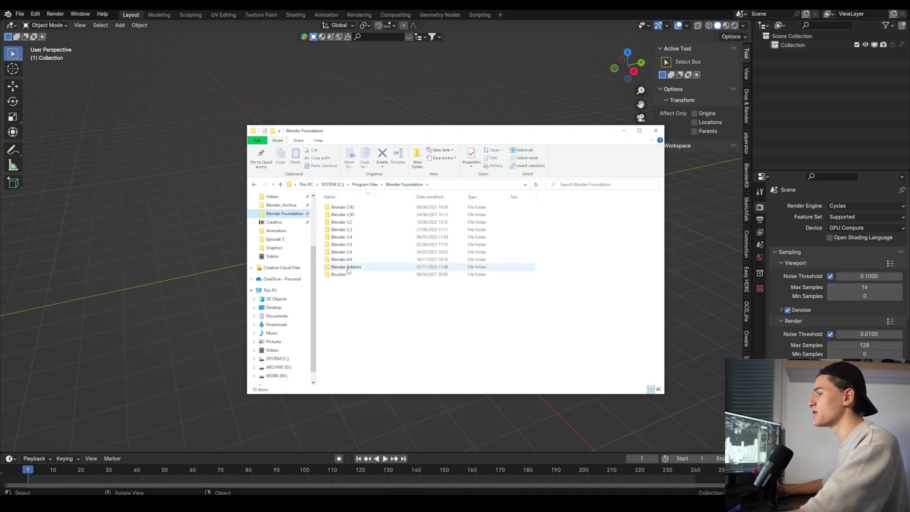
left_click(347, 268)
triple_click(347, 267)
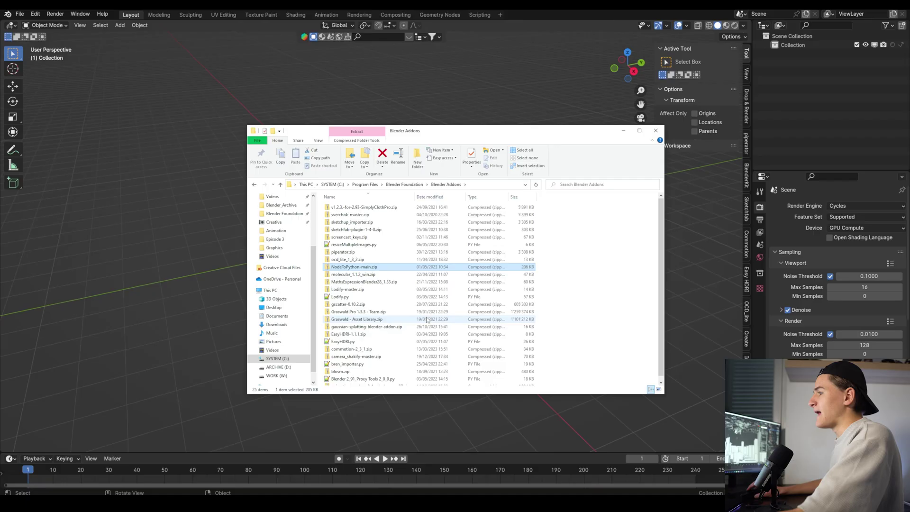
left_click(359, 334)
scroll(359, 336, "down", 1)
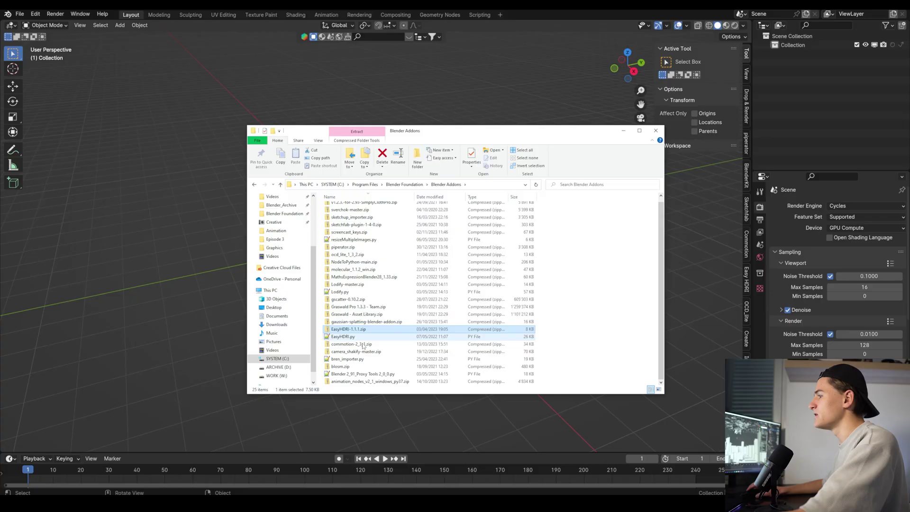
left_click(174, 199)
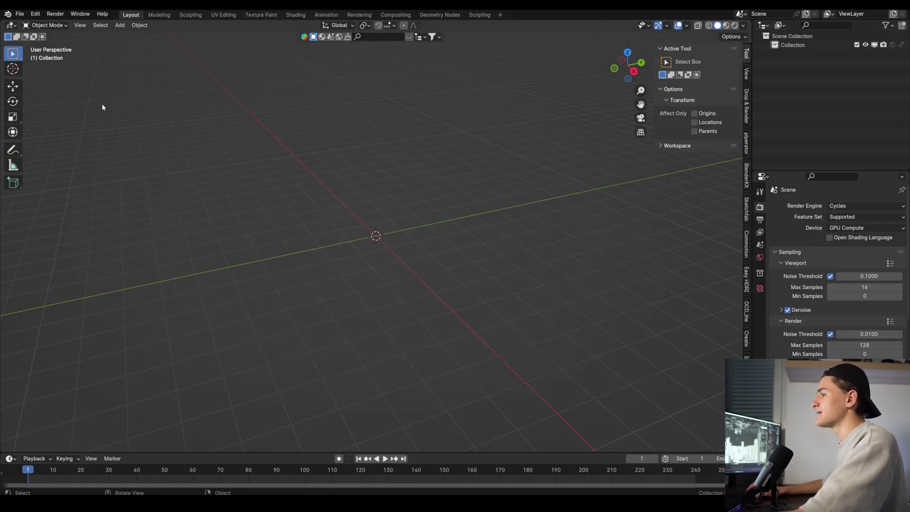
Install EasyHDRI-1.1.1.zip from Preferences > Add-ons and tick 3D View: Easy HDRI
left_click(35, 14)
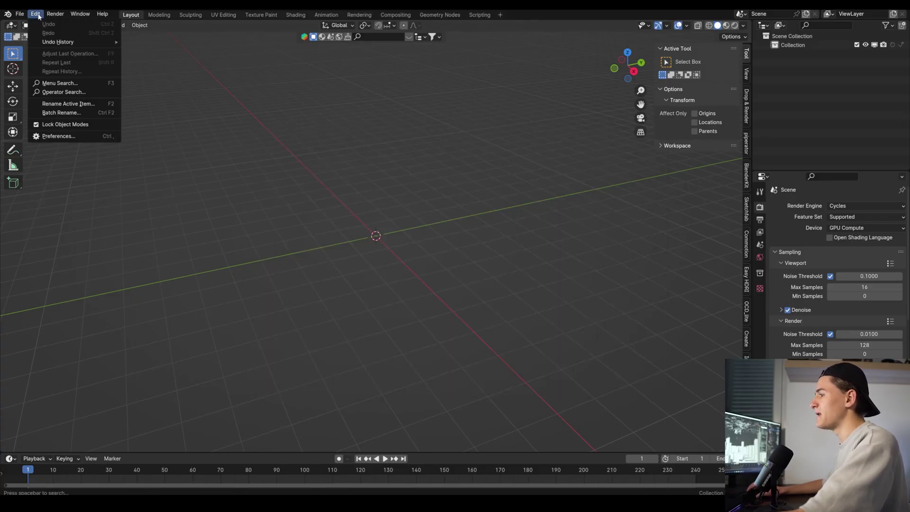
left_click(62, 137)
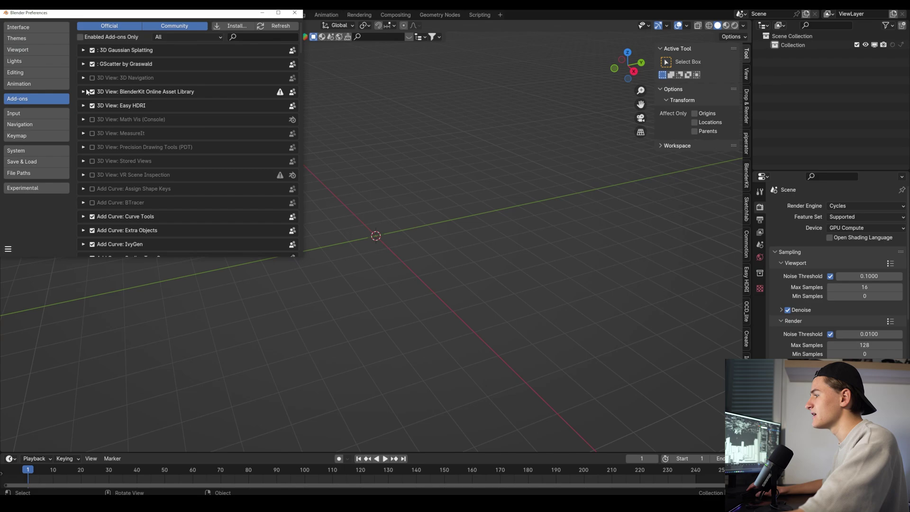
left_click(224, 27)
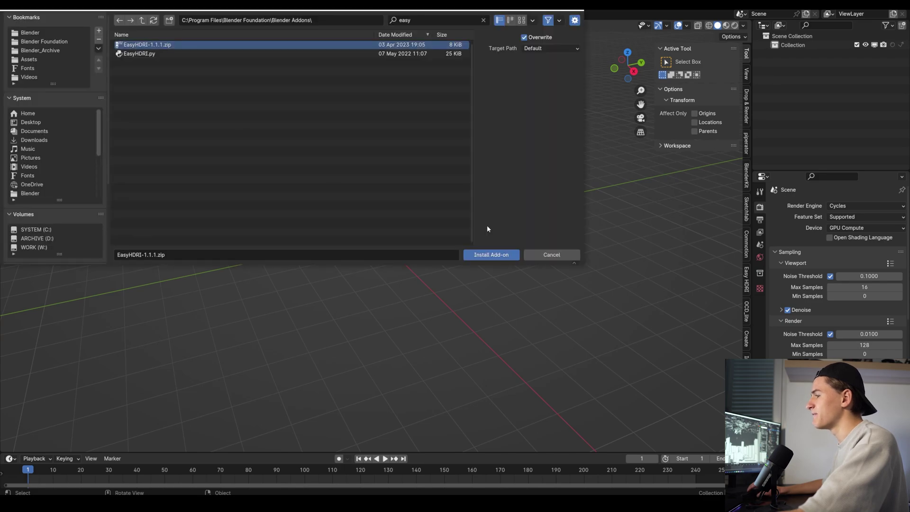
left_click(488, 257)
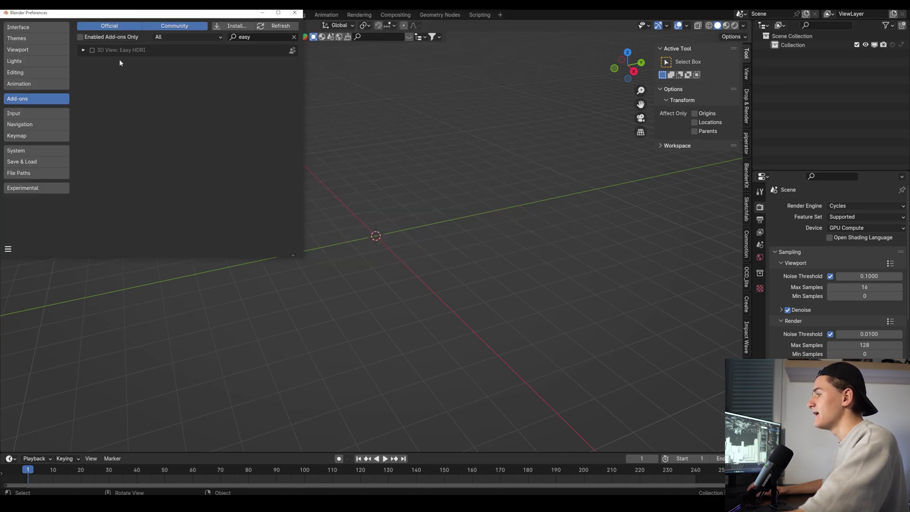
left_click(92, 49)
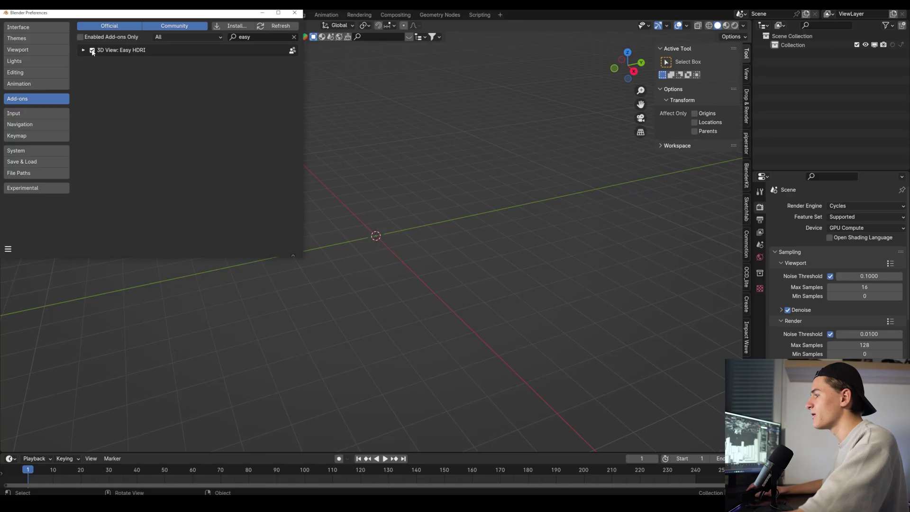
left_click(8, 249)
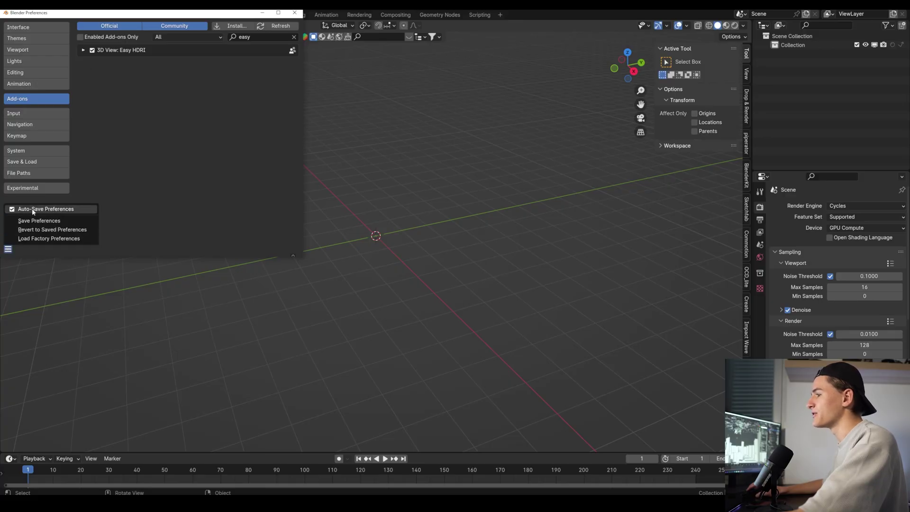
left_click(294, 13)
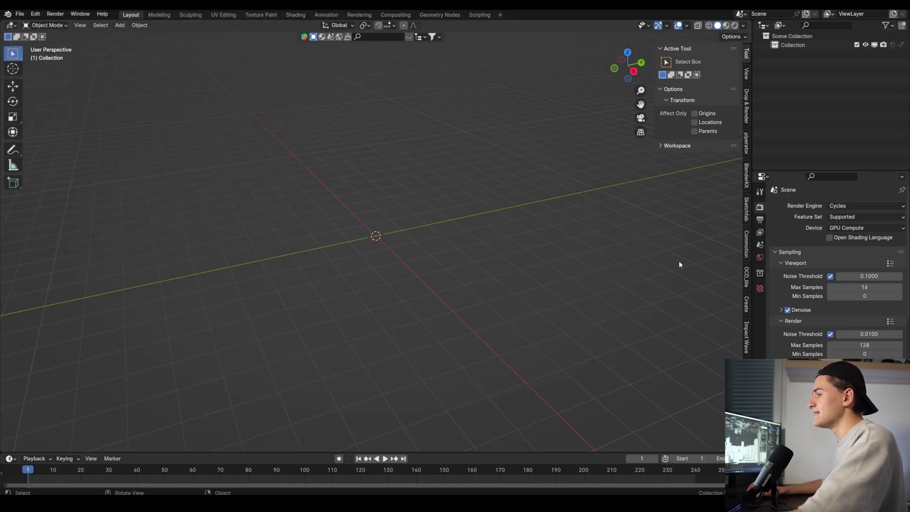
Load the HDRIs folder, create world nodes, and choose kloofendal_48d_partly_cloudy_puresky_8k.hdr
scroll(747, 199, "down", 6)
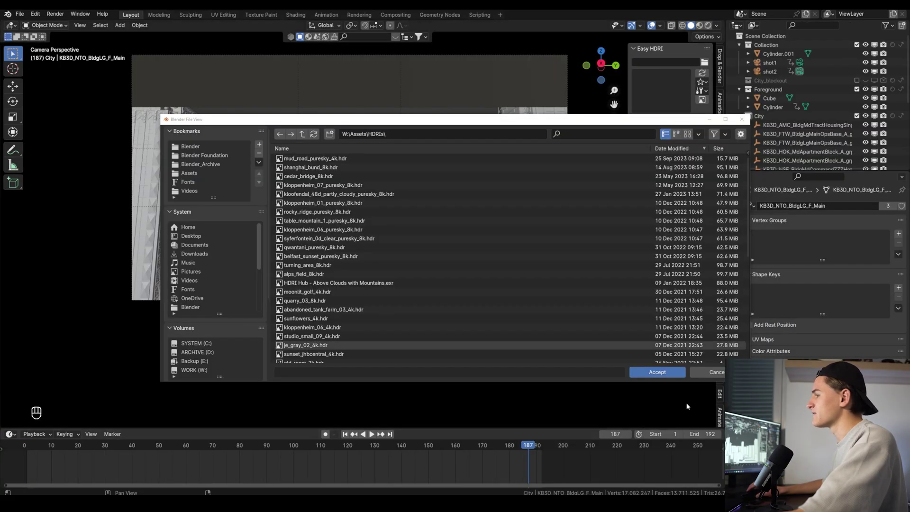
left_click(657, 372)
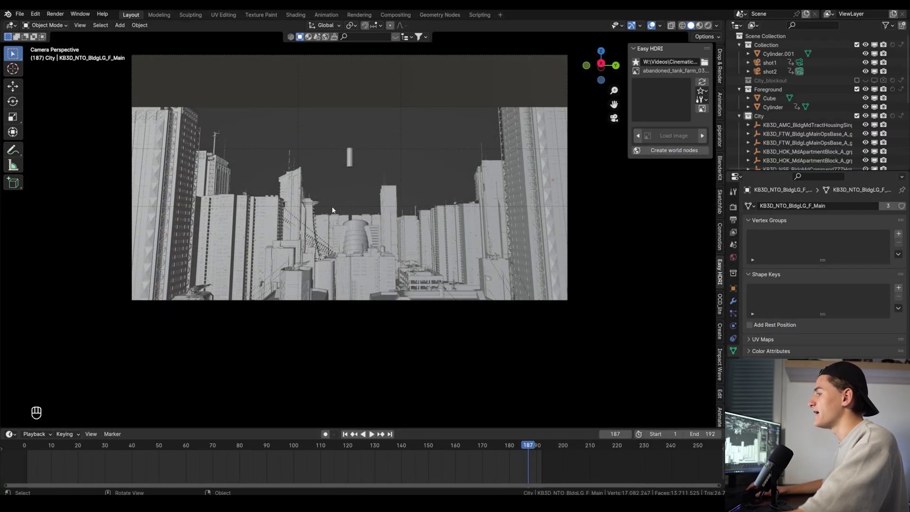
left_click(665, 150)
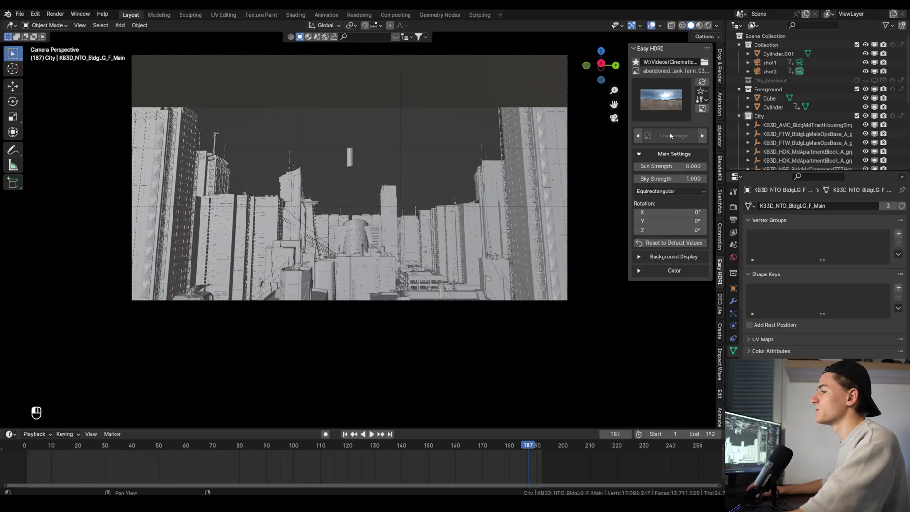
left_click(662, 100)
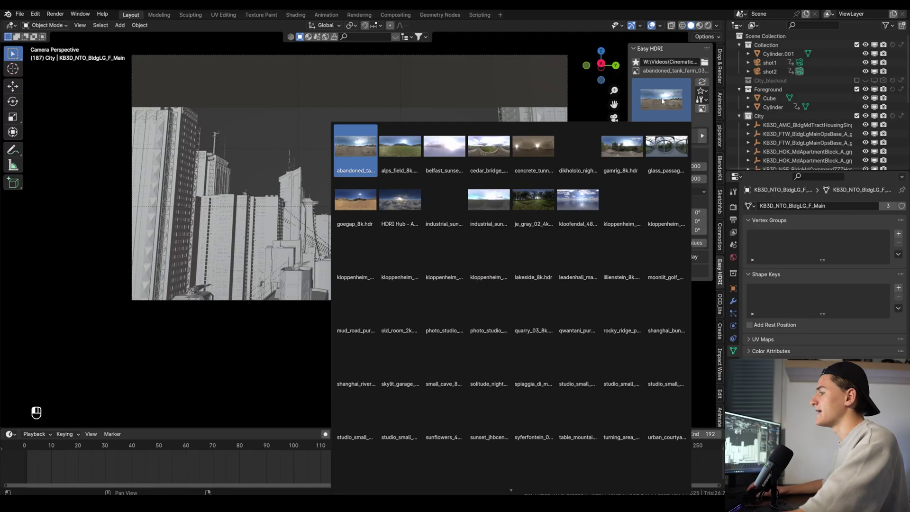
key("Return")
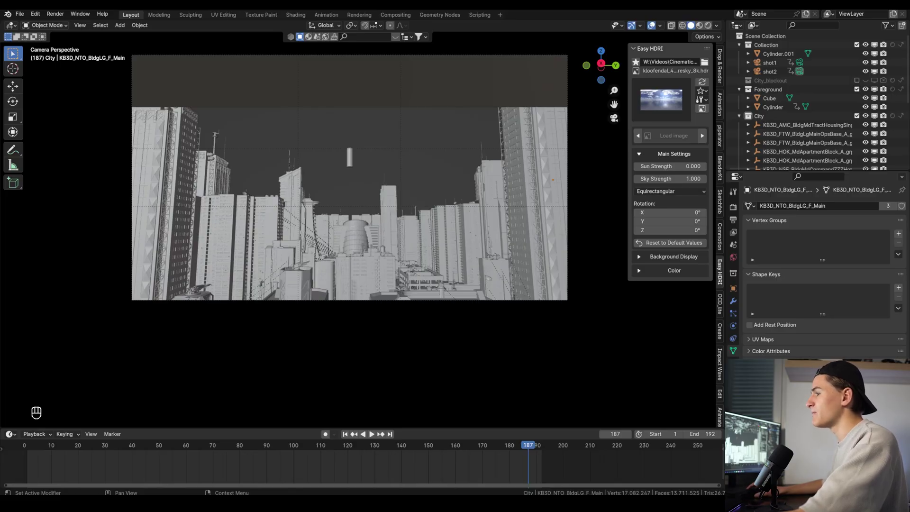
Save 3d_course_animation.blend and preview it rendered with the sky rotated to 180°
left_click(733, 207)
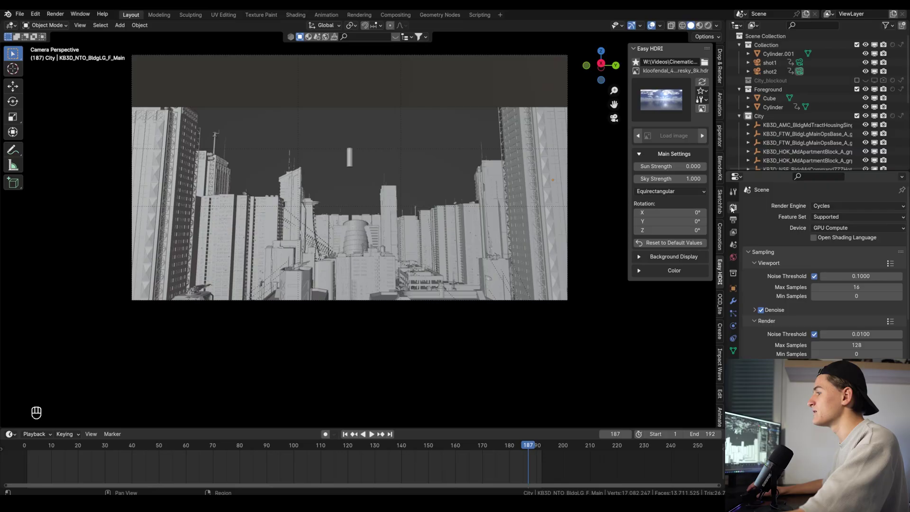
scroll(825, 265, "down", 4)
scroll(825, 265, "up", 4)
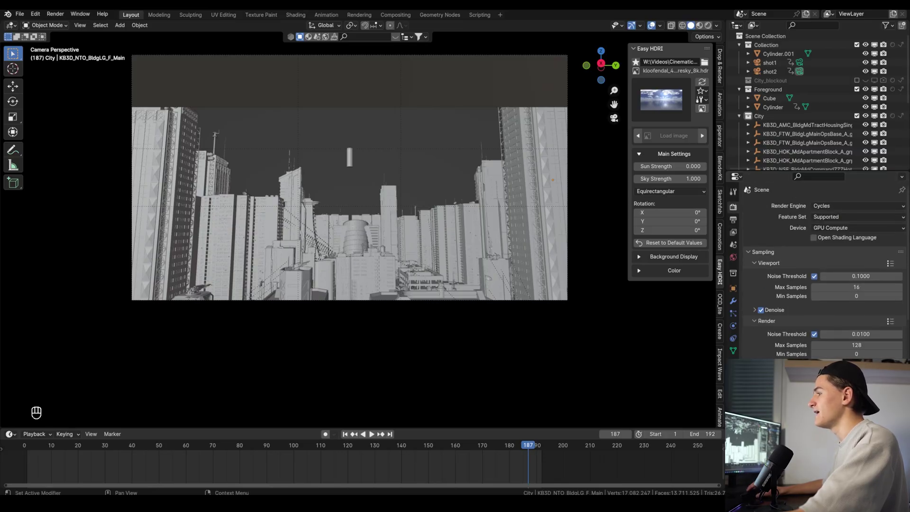
left_click(20, 14)
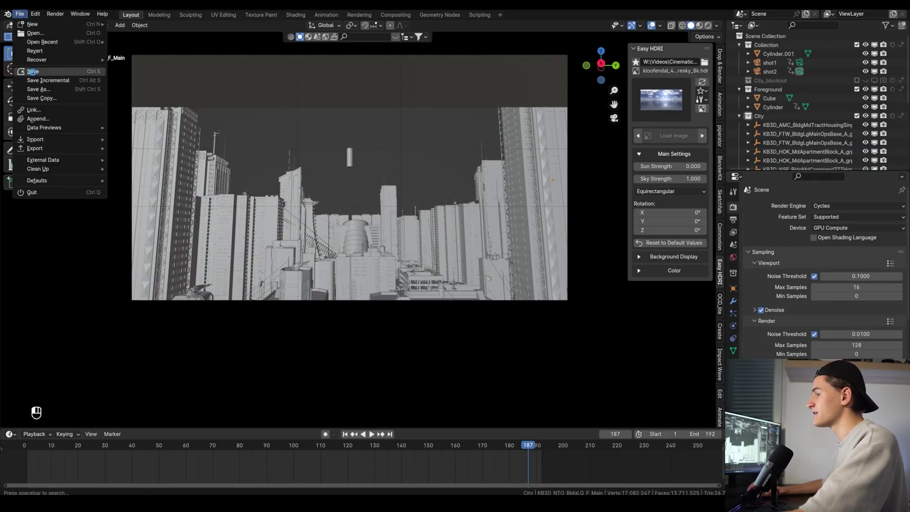
left_click(33, 71)
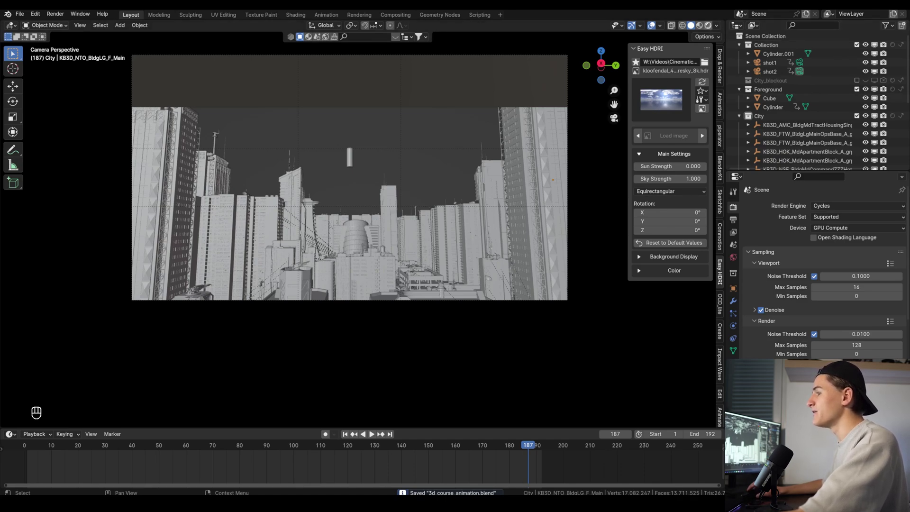
key("z")
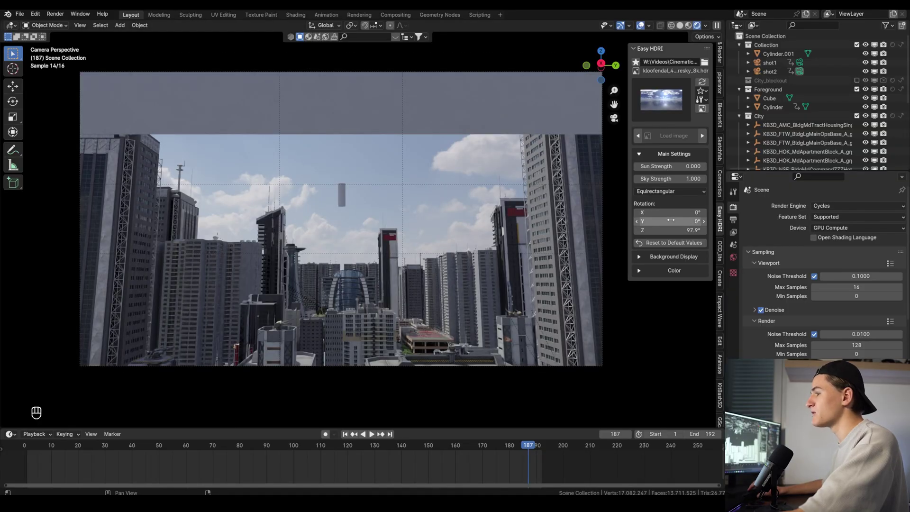
left_click_drag(671, 230, 672, 232)
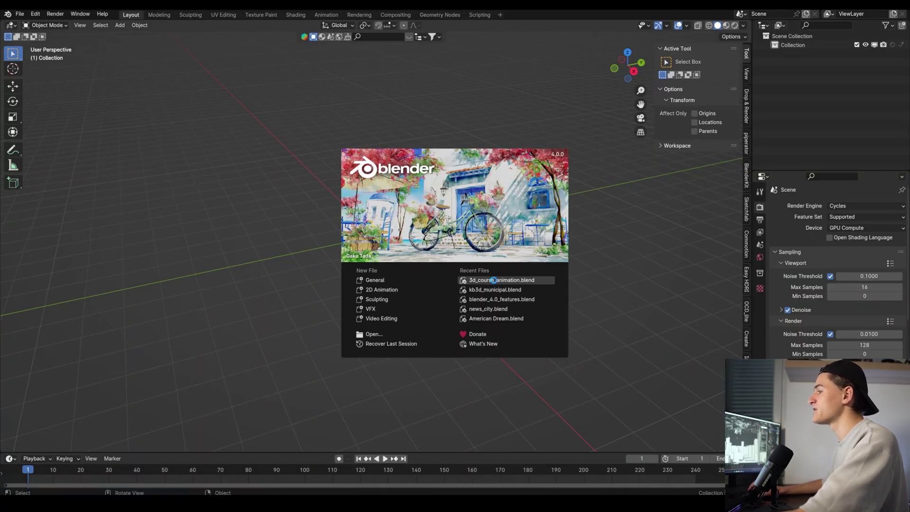
Open the city .blend from Recent Files and check its render Device options
left_click(495, 281)
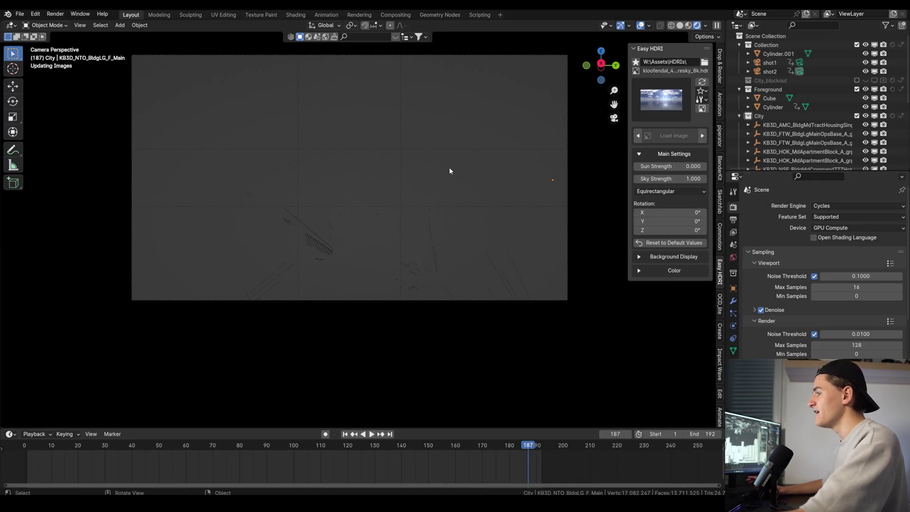
left_click(835, 228)
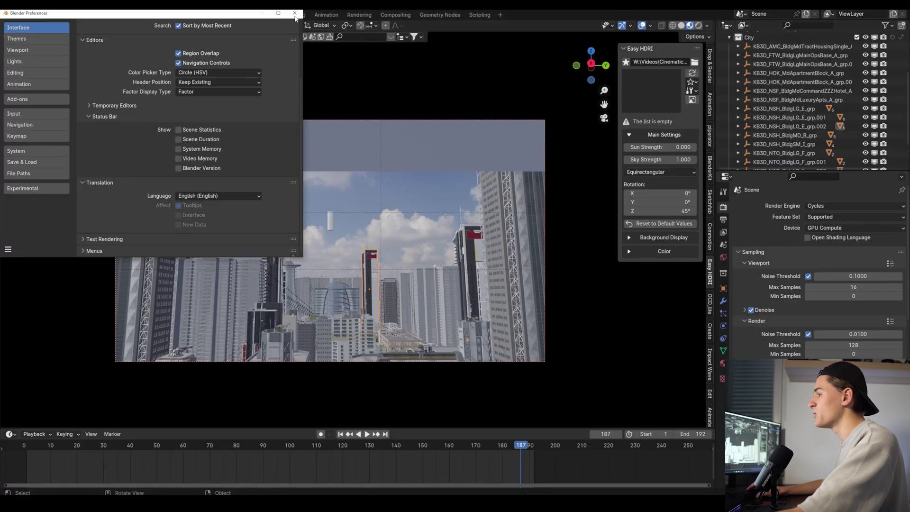
left_click(295, 13)
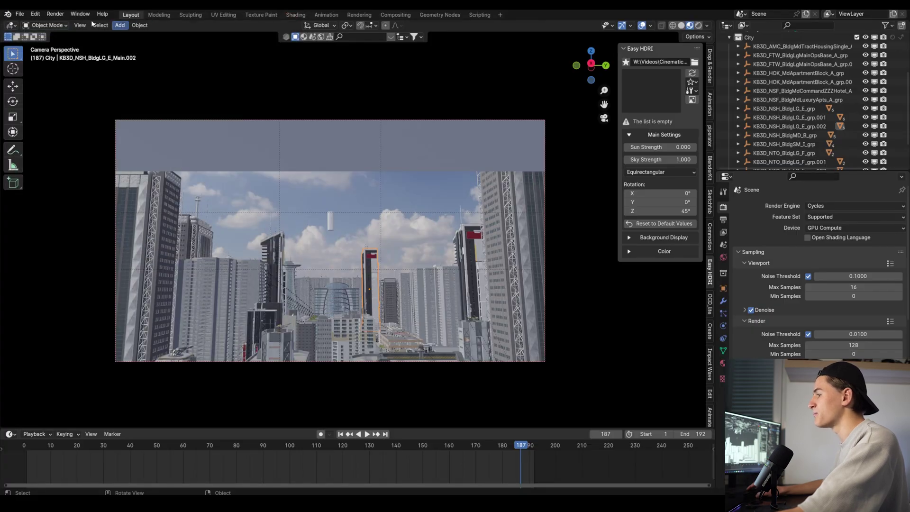
left_click(35, 14)
Tick Scene Statistics, System Memory, Video Memory and Blender Version under Status Bar preferences
left_click(57, 137)
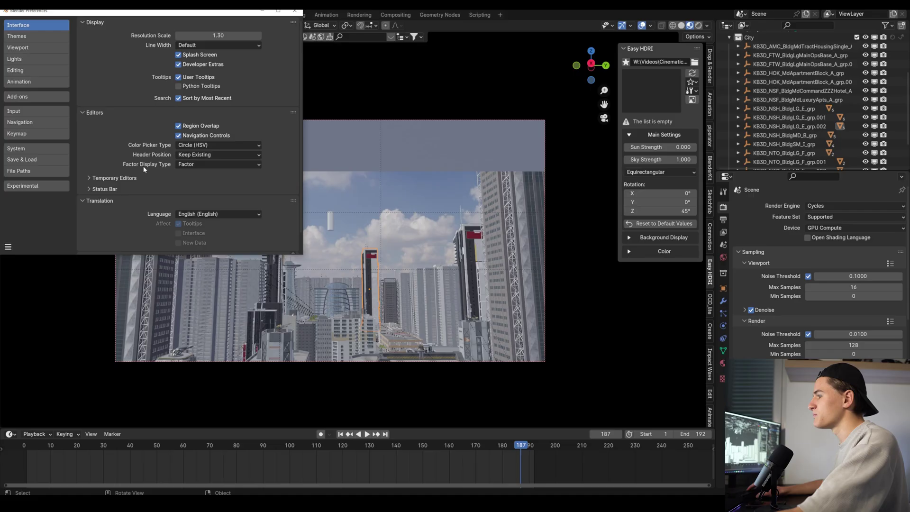
left_click(94, 190)
scroll(123, 171, "down", 3)
left_click(179, 130)
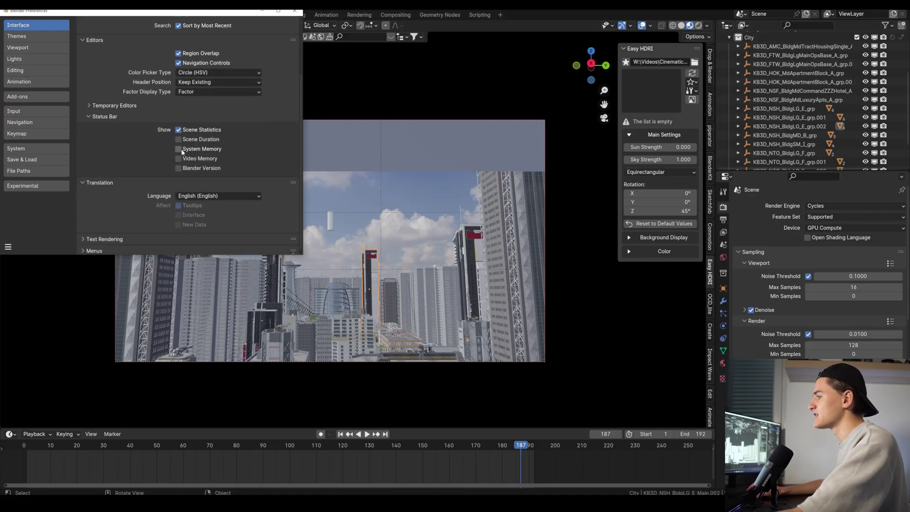
left_click(179, 149)
left_click_drag(179, 159, 179, 168)
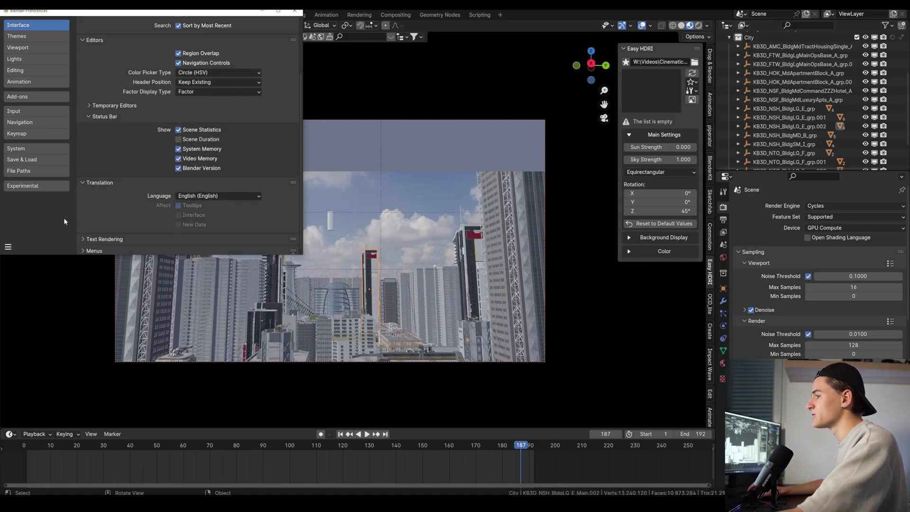
left_click(8, 246)
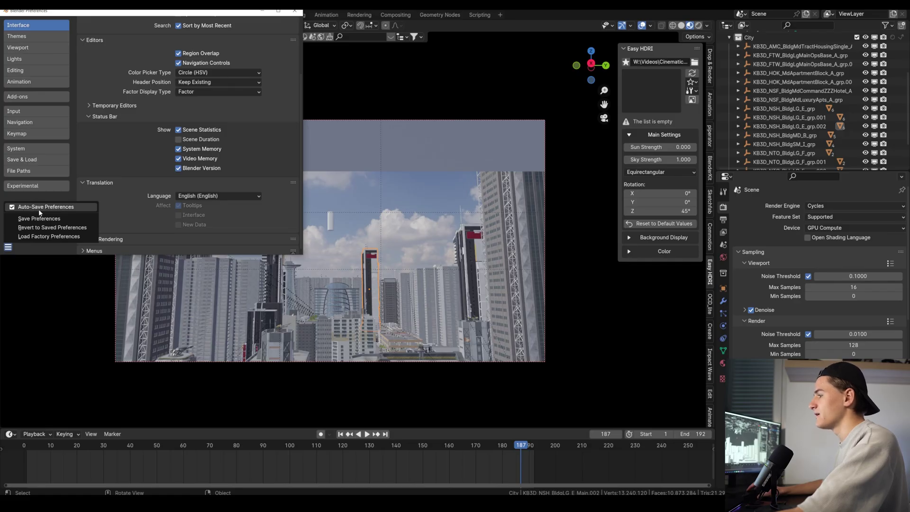
left_click(294, 10)
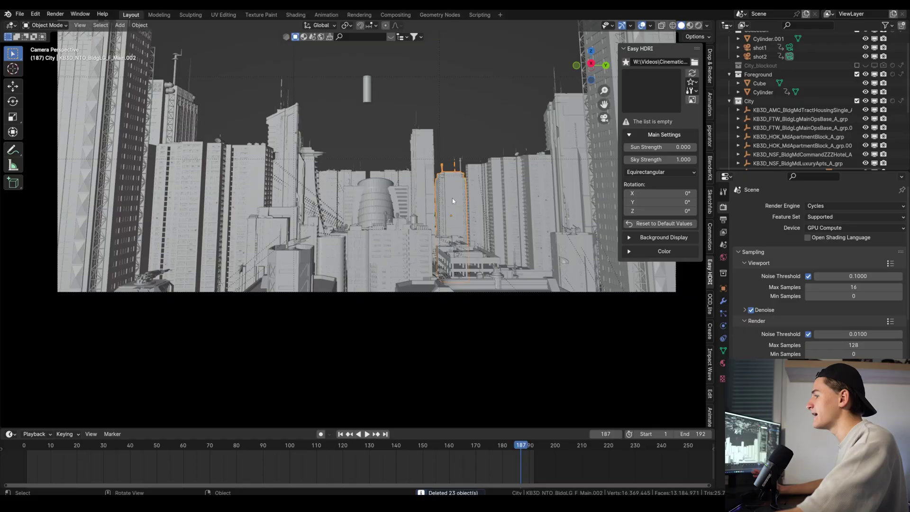
Select and delete three more buildings from the city
key("g")
key("y")
left_click(389, 69)
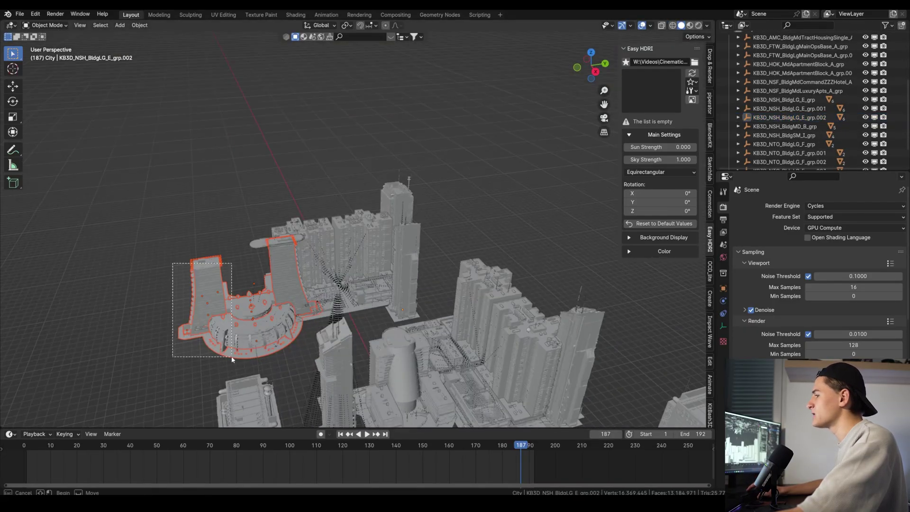
left_click_drag(302, 298, 190, 256)
key("Delete")
Return to camera view and preview it in Rendered shading
key("KP_0")
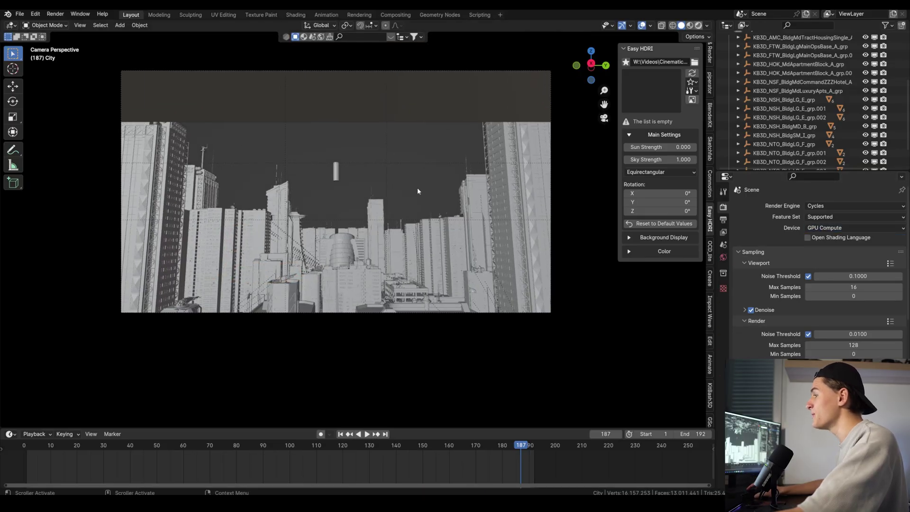
key("z")
key("8")
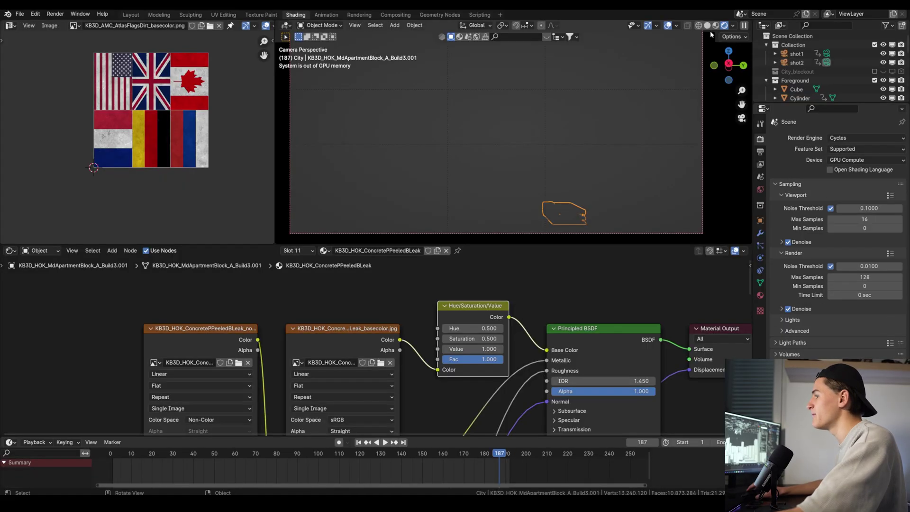
Set the render device to CPU and view the skyline in Rendered shading
key("z")
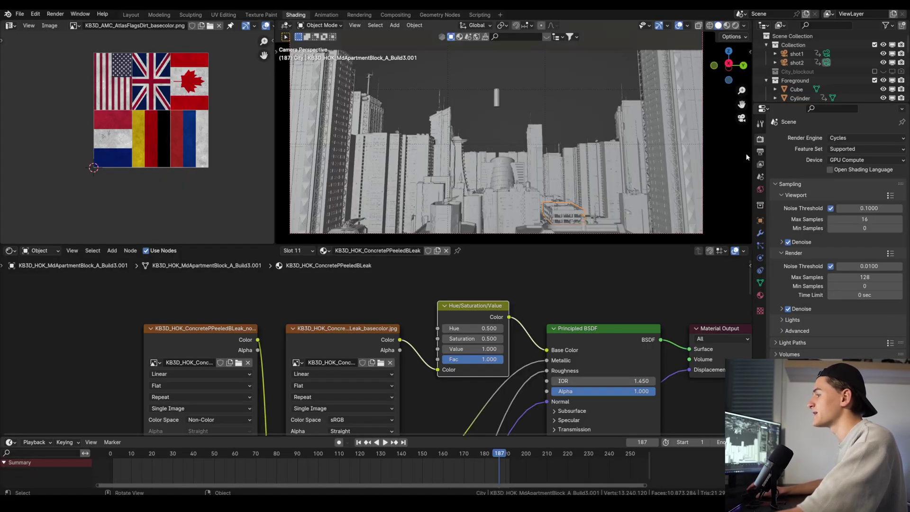
left_click(849, 160)
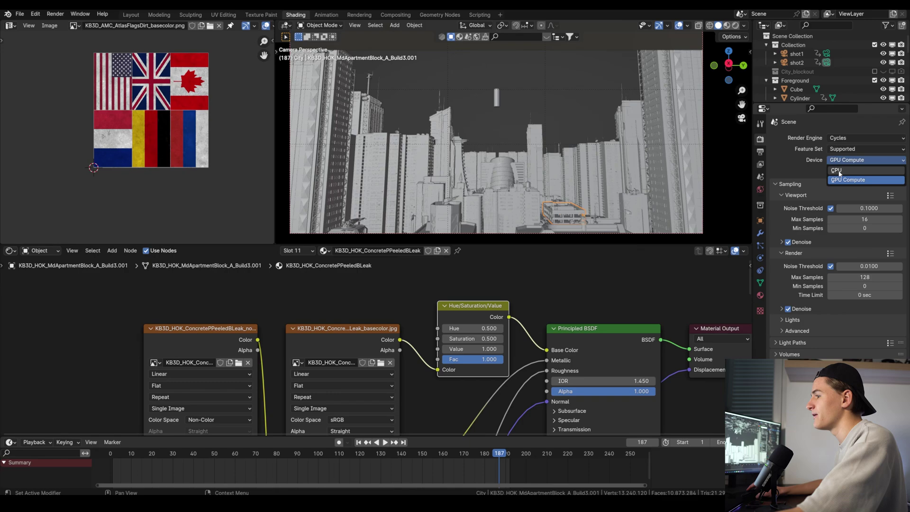
left_click(842, 172)
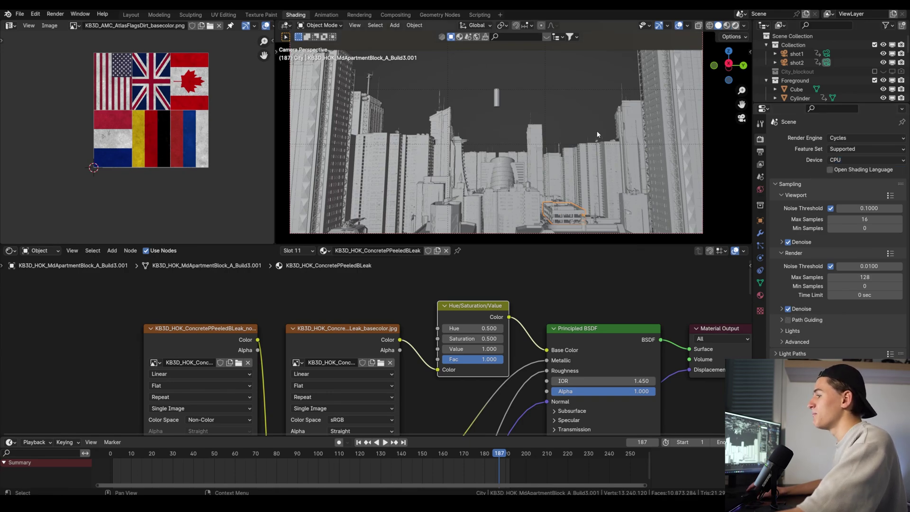
key("z")
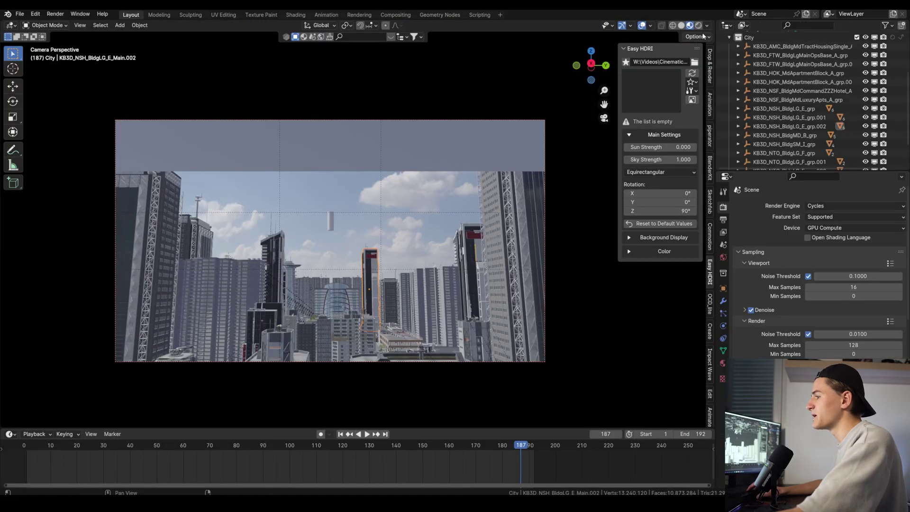
Turn off scene lights and scene world in viewport shading and set the HDRI Z rotation to 0°
left_click(707, 25)
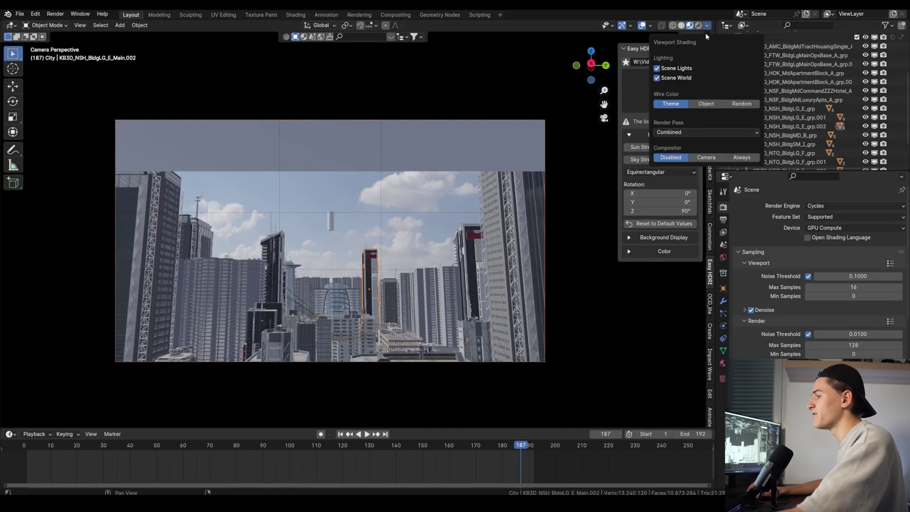
left_click(673, 68)
left_click(676, 77)
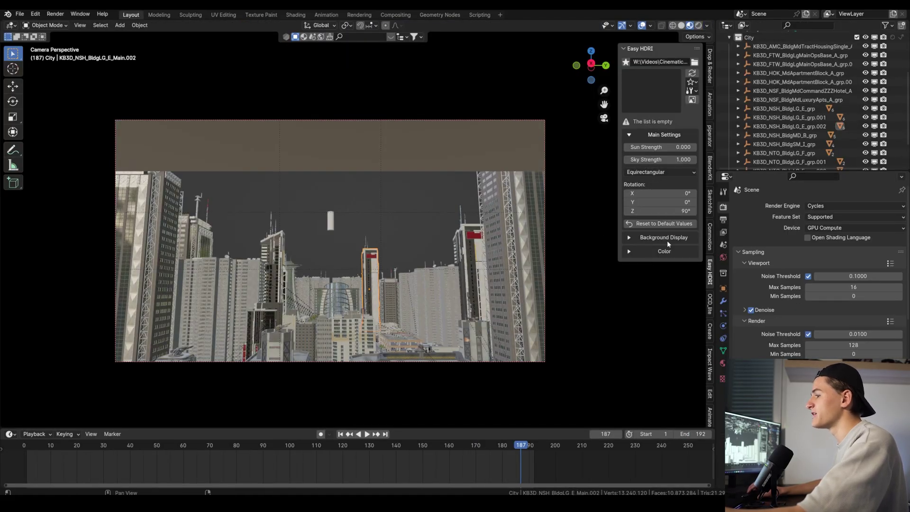
left_click(680, 211)
type("0")
key("Return")
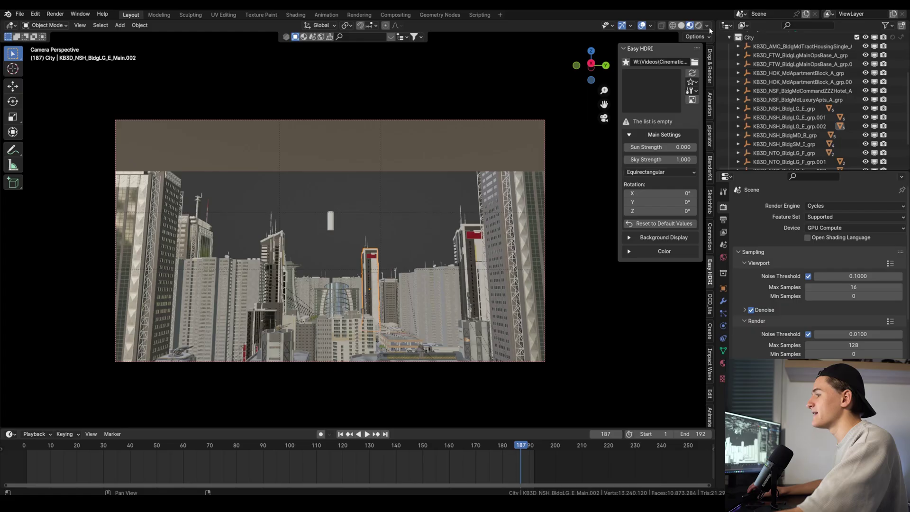
Turn scene lights and world back on and set the HDRI Z rotation to 90°
left_click(707, 25)
left_click(663, 69)
left_click(662, 77)
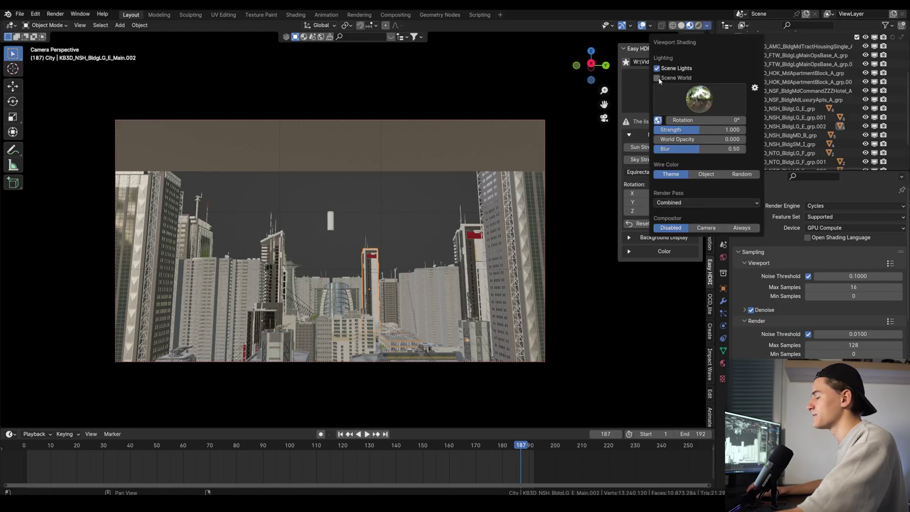
left_click(680, 211)
type("90")
key("Return")
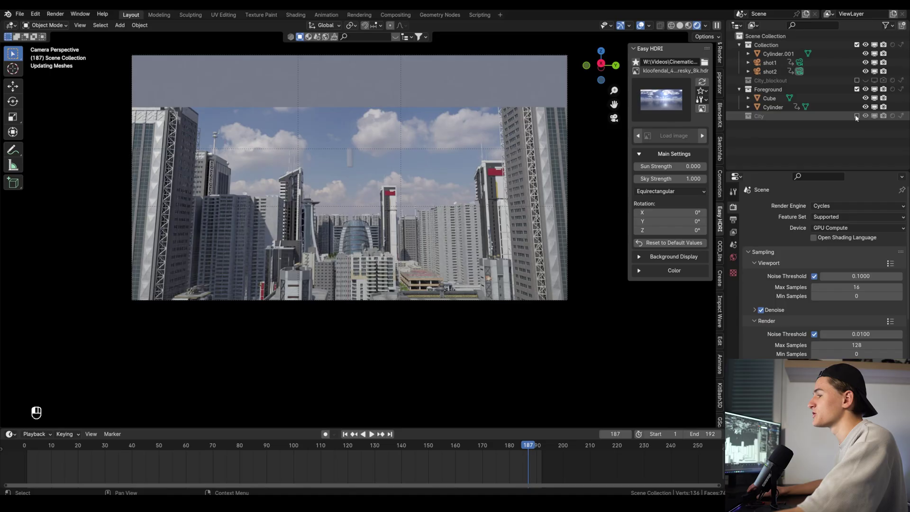
Exclude the City collection and show City_blockout in the viewport, then orbit around it
left_click(856, 81)
left_click(857, 80)
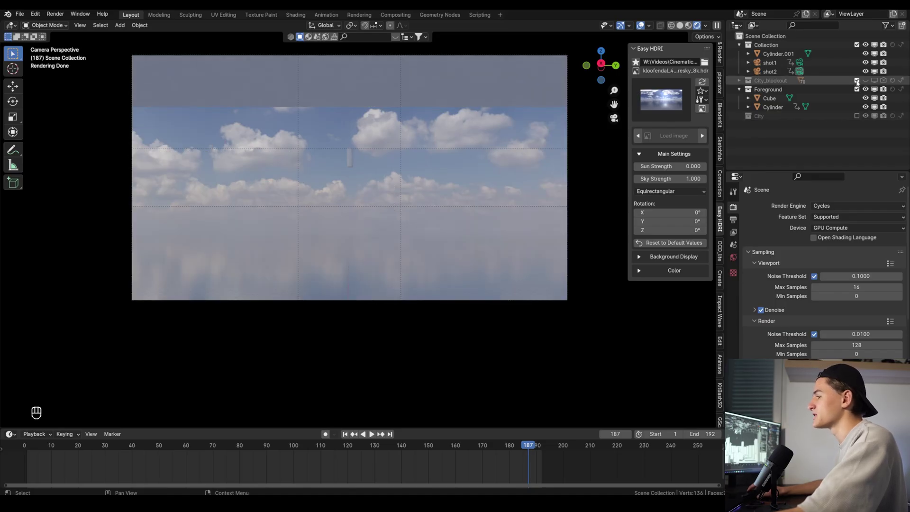
left_click(867, 81)
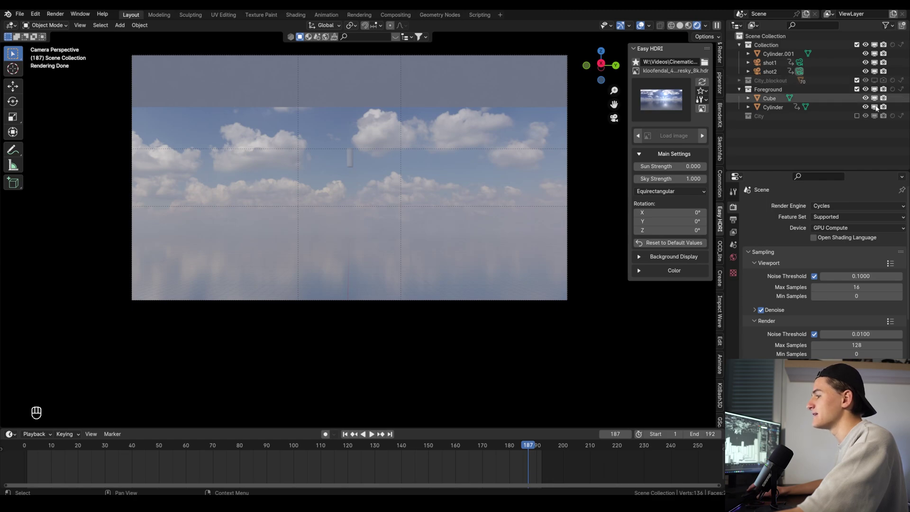
left_click(874, 81)
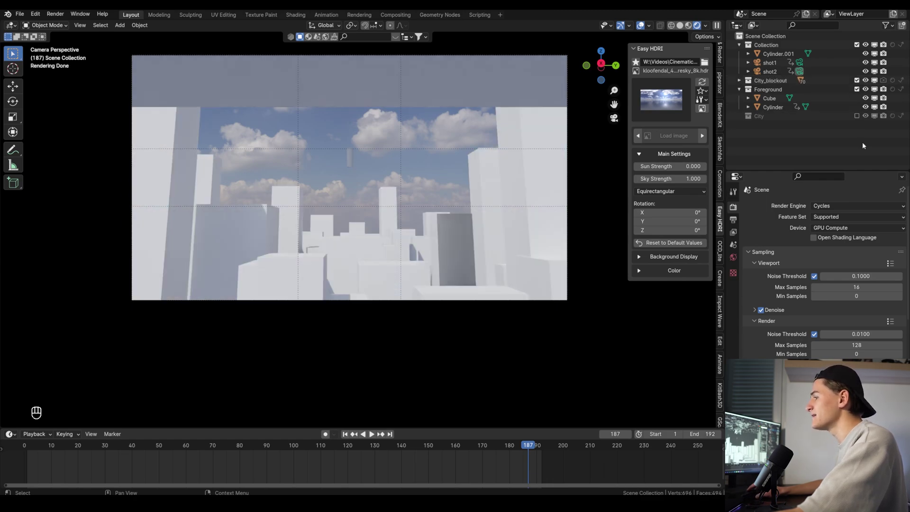
middle_click_drag(472, 149, 413, 224)
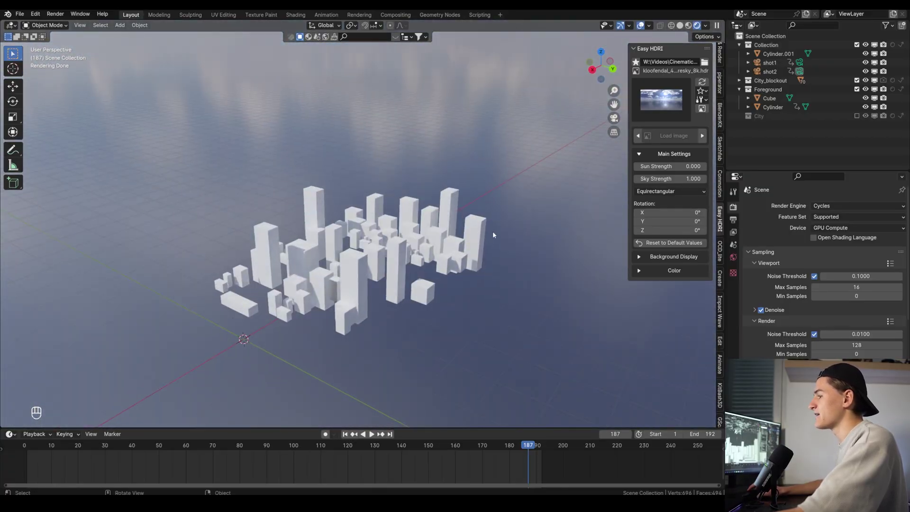
Try HDRI Z rotations of 0° and 90°, undoing and redoing the change
scroll(494, 232, "down", 1)
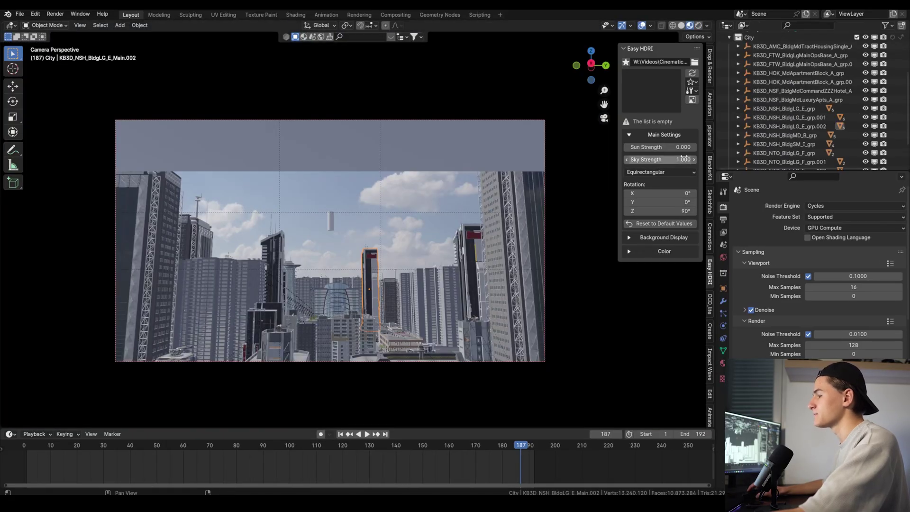
left_click(665, 211)
type("0")
key("Return")
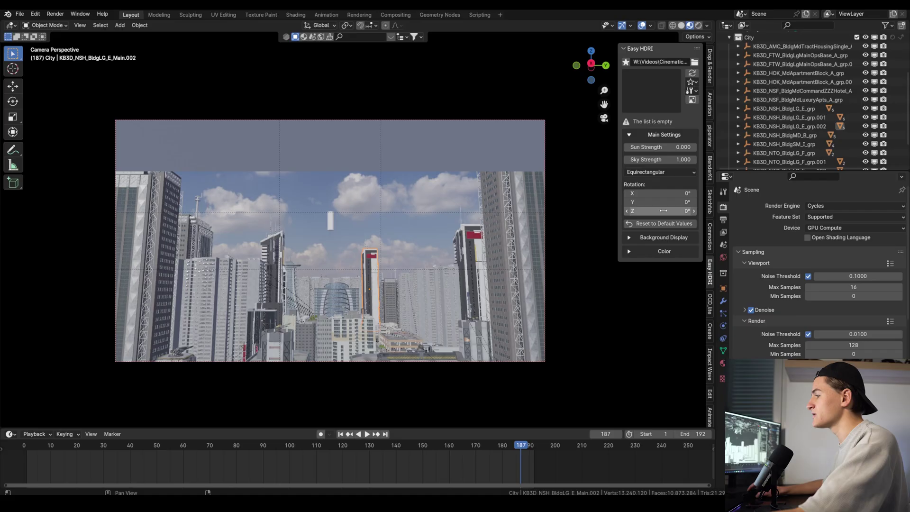
left_click(664, 211)
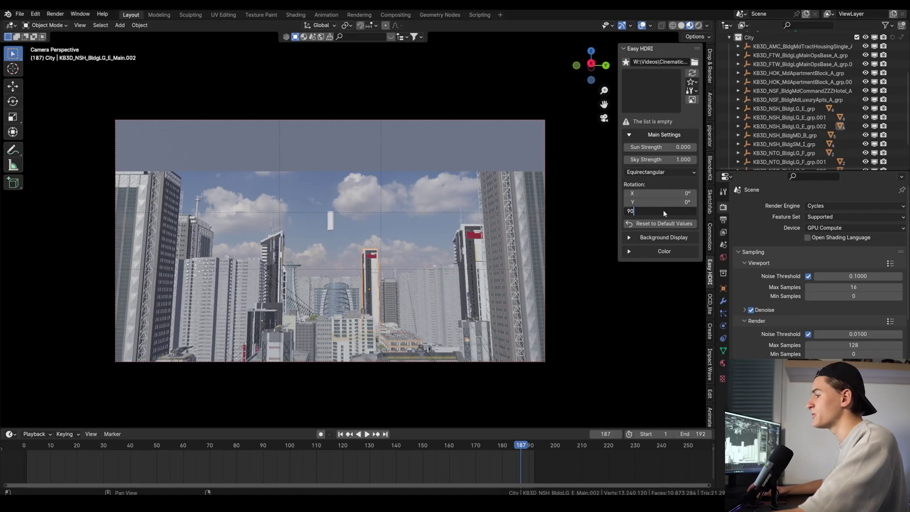
type("90")
key("Return")
key("ctrl+z")
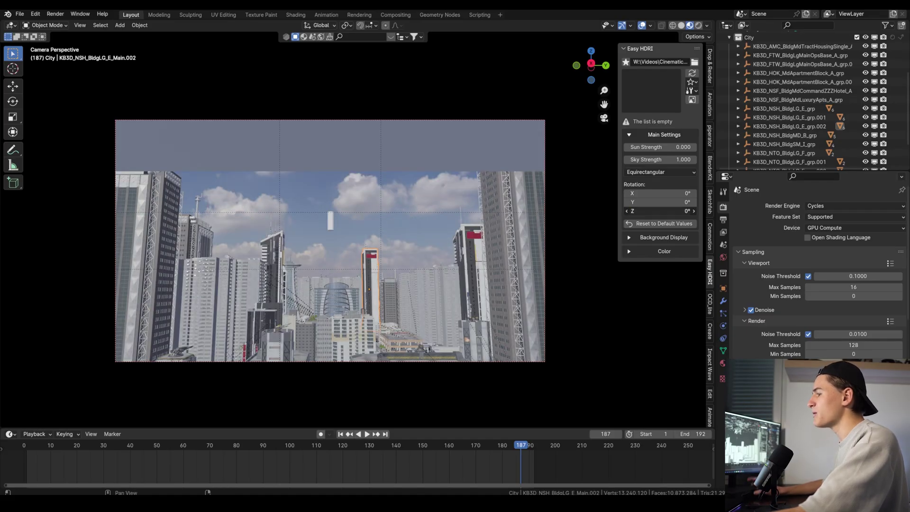
key("ctrl+shift+z")
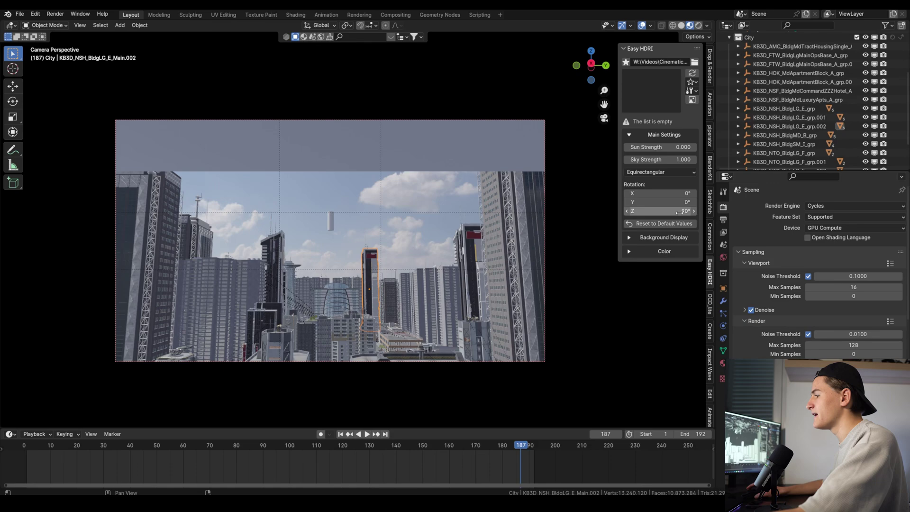
Set the sky's Z rotation to 45° and save 3d_course_animation.blend
left_click(680, 211)
type("45")
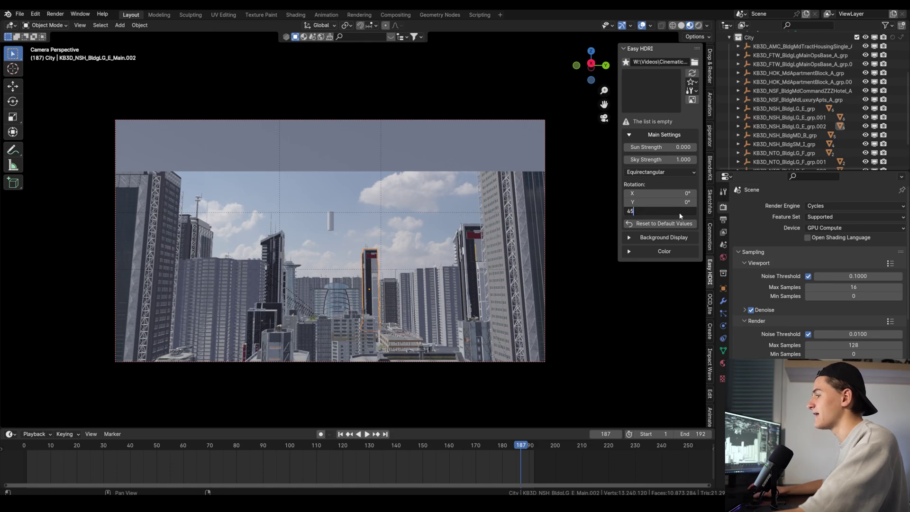
key("Return")
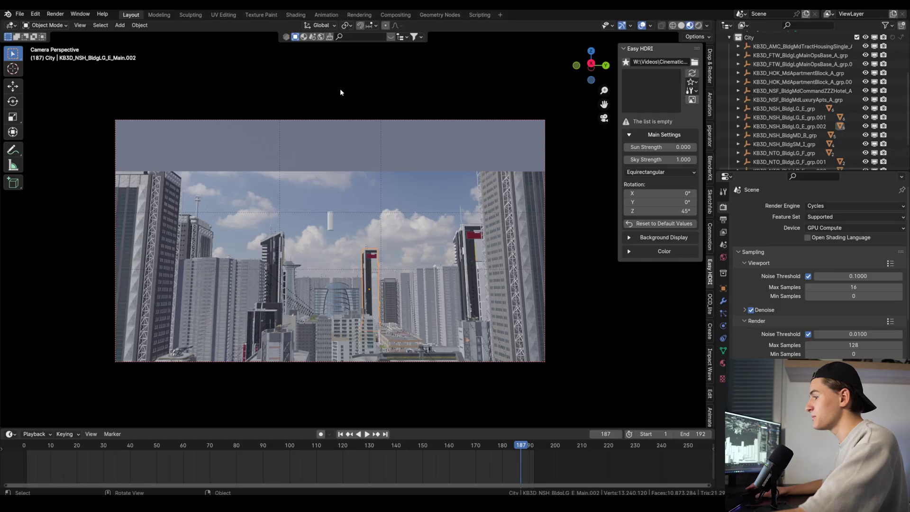
key("ctrl+s")
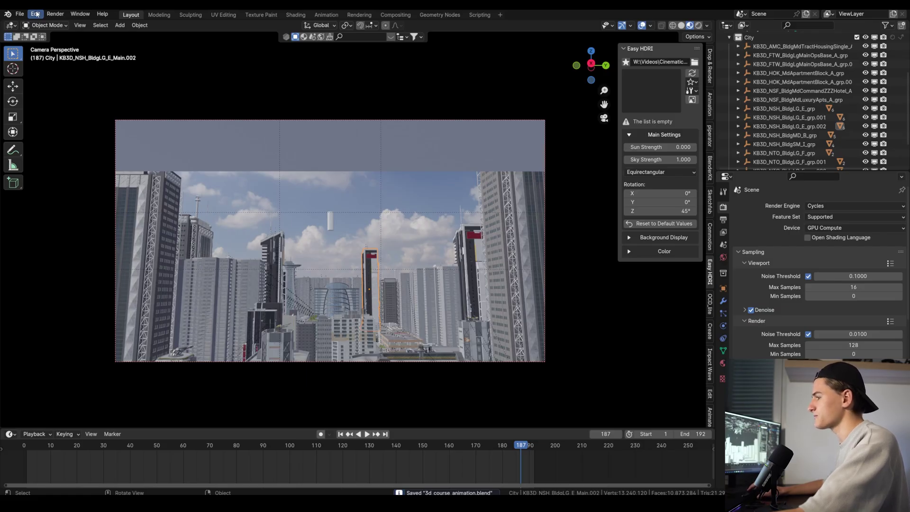
In the Shading workspace, select building KB3D_NSH_BldgLG_E_Main.002 and make its BannerA material active
left_click(295, 14)
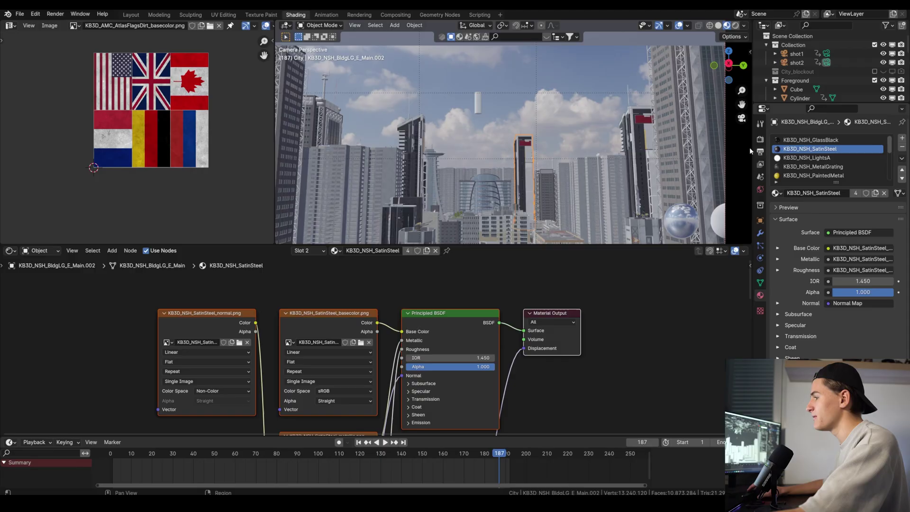
left_click(528, 189)
left_click(528, 189)
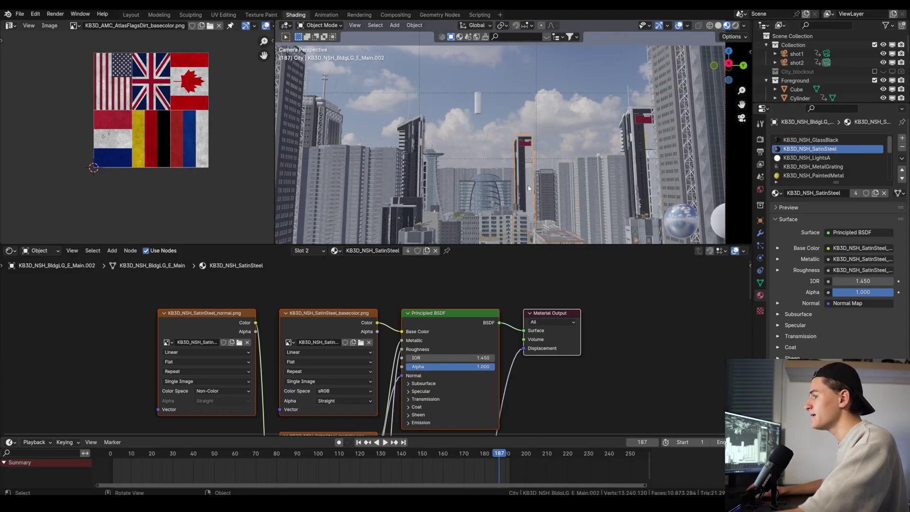
scroll(816, 164, "down", 5)
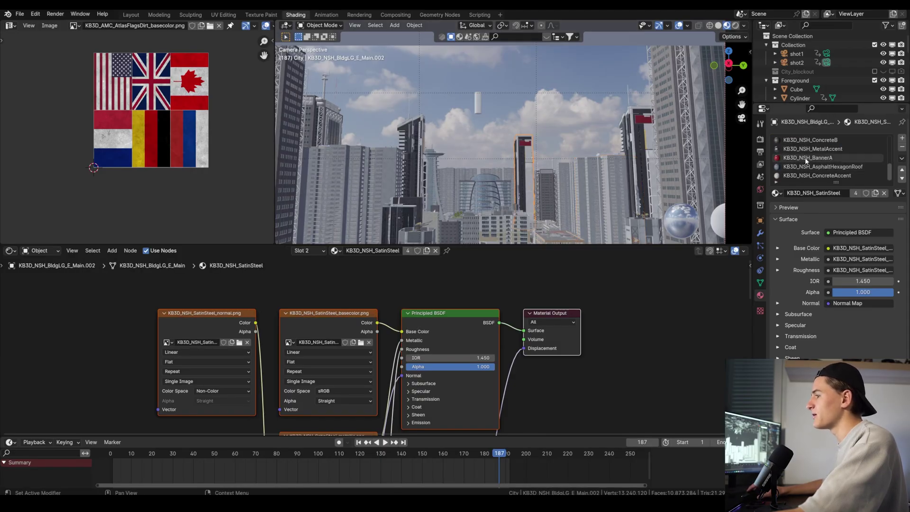
left_click(797, 158)
left_click(776, 208)
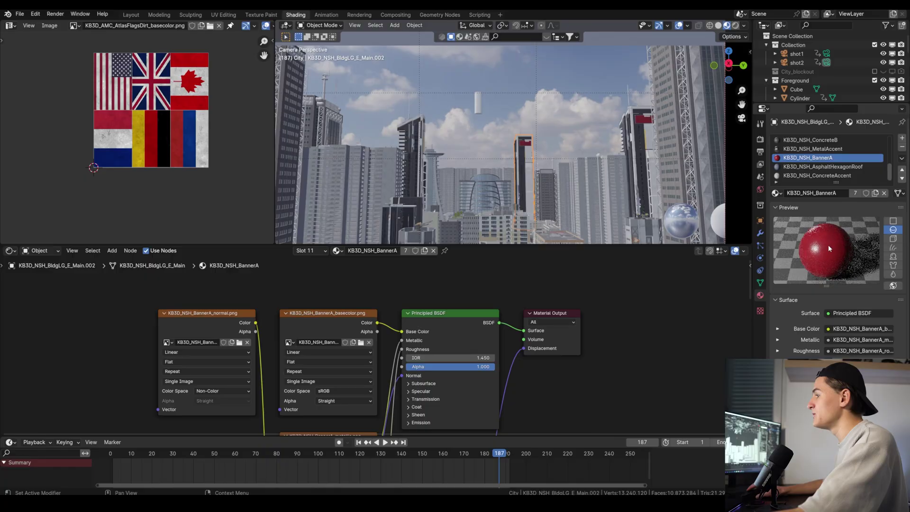
scroll(391, 302, "up", 2)
Insert a Hue/Saturation/Value node into the base colour link with Saturation 0
key("shift+a")
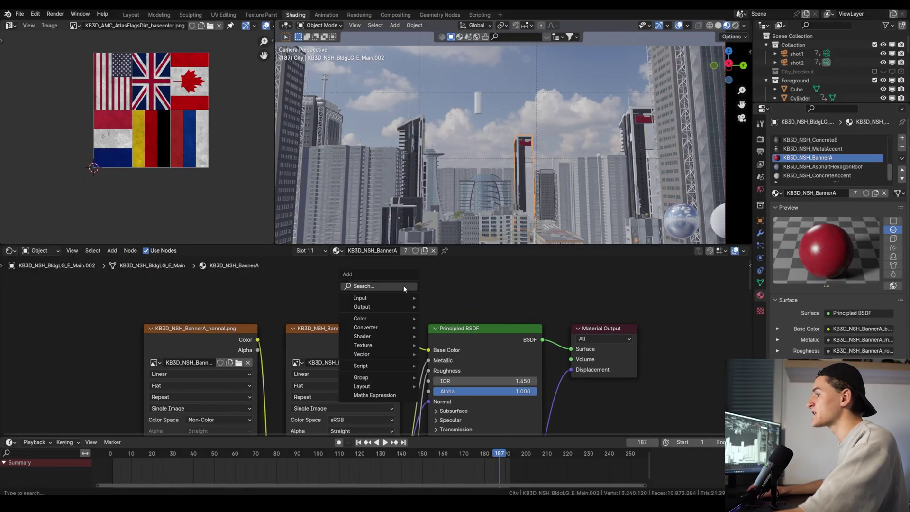
type("hue")
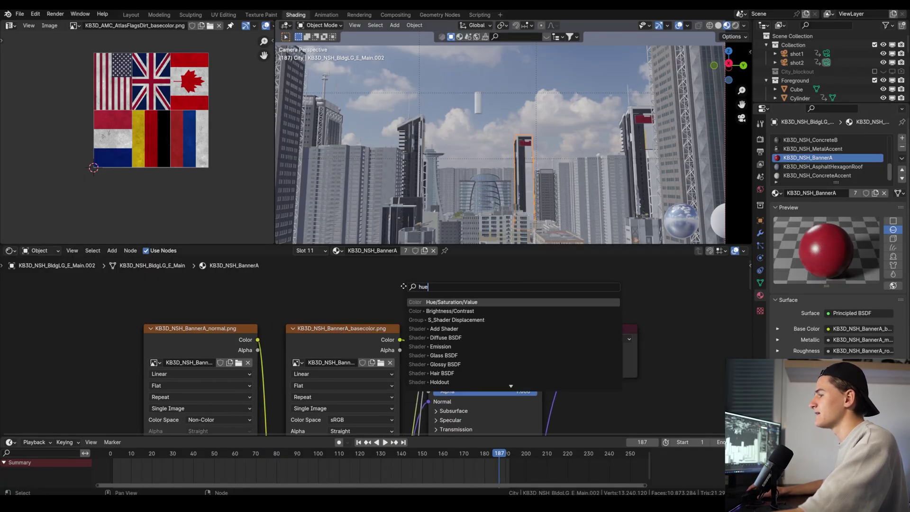
key("Return")
left_click(415, 291)
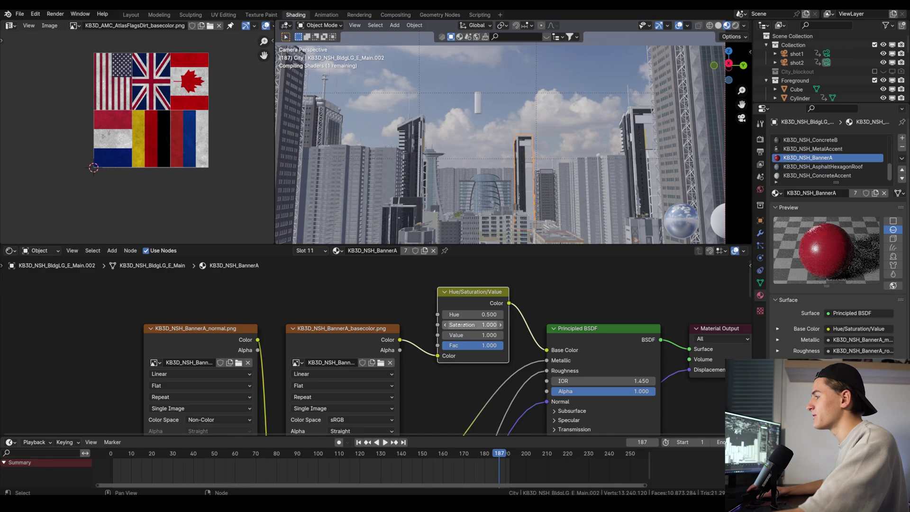
left_click(480, 325)
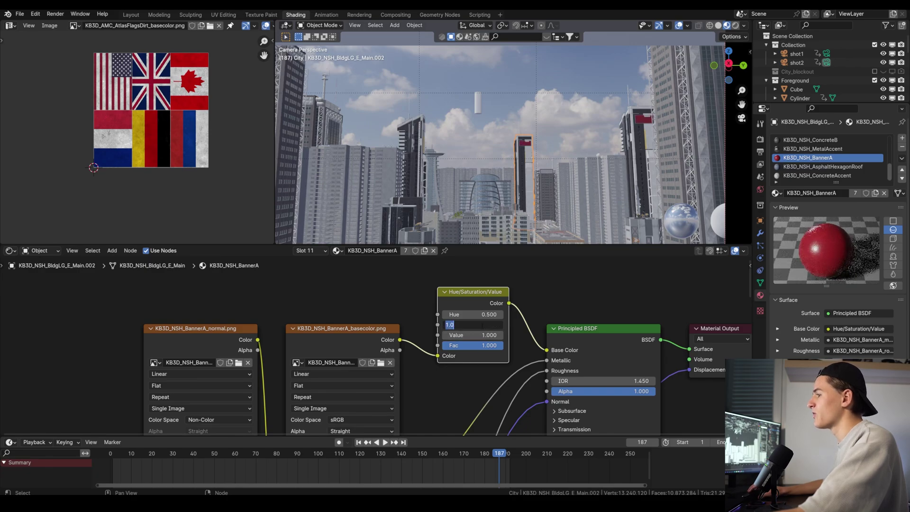
type("0")
key("Return")
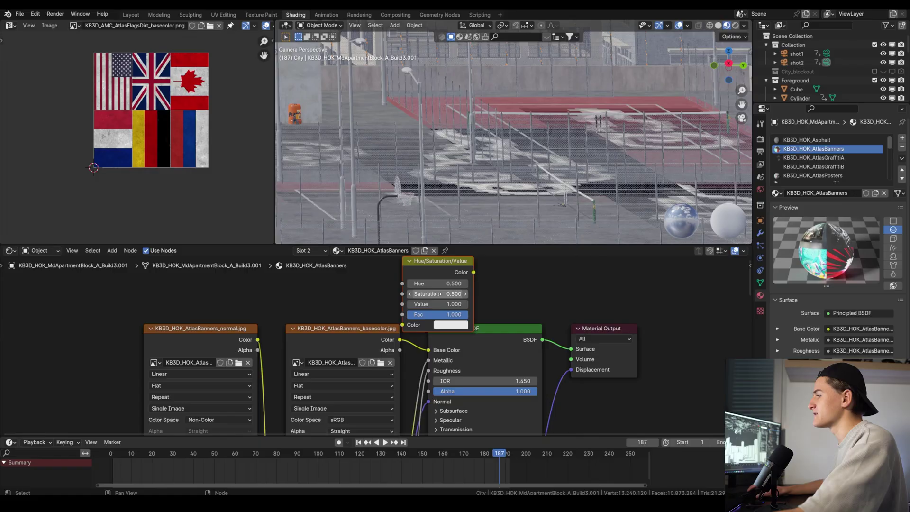
scroll(824, 169, "up", 5)
middle_click_drag(440, 126, 483, 144)
key("n")
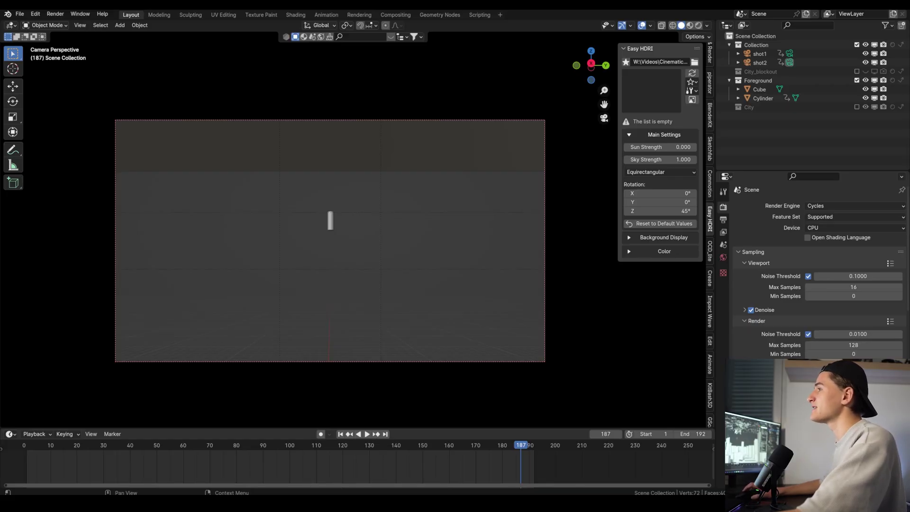
Delete the placeholder cube, add a plane, and exclude the Foreground collection
middle_click_drag(379, 252, 305, 313)
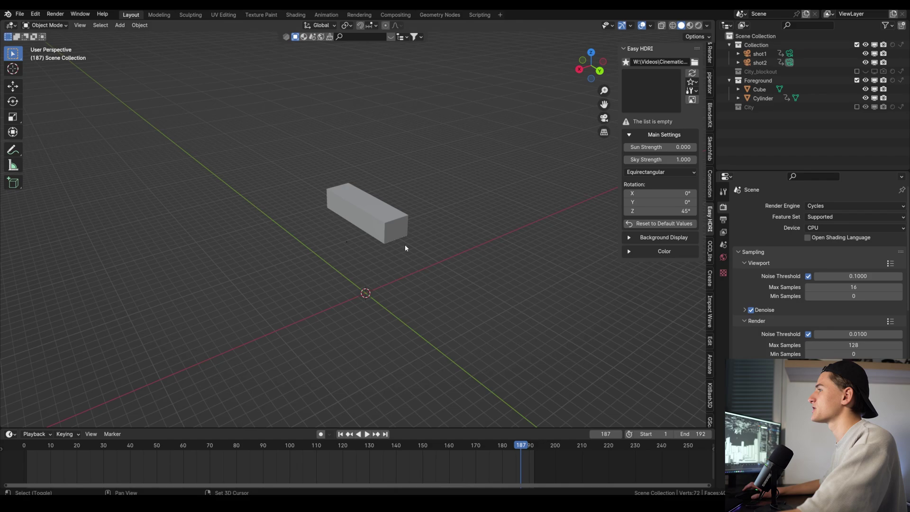
key("Delete")
middle_click_drag(405, 248, 375, 180)
key("shift+a")
left_click(386, 222)
key("KP_7")
left_click(857, 80)
In Edit Mode, stretch the plane along the Y axis
key("Tab")
key("s")
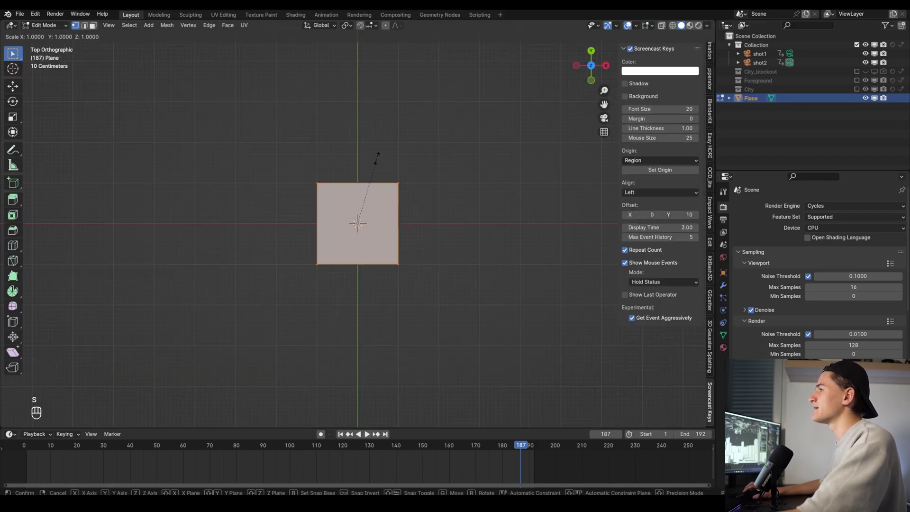
key("y")
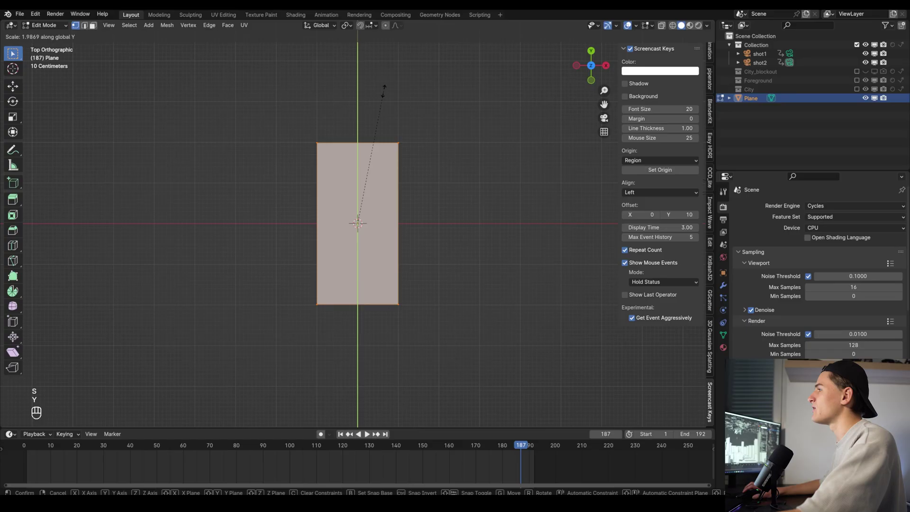
left_click(385, 88)
key("Escape")
Inset the plane's face and raise the inner face 0.074 m
key("i")
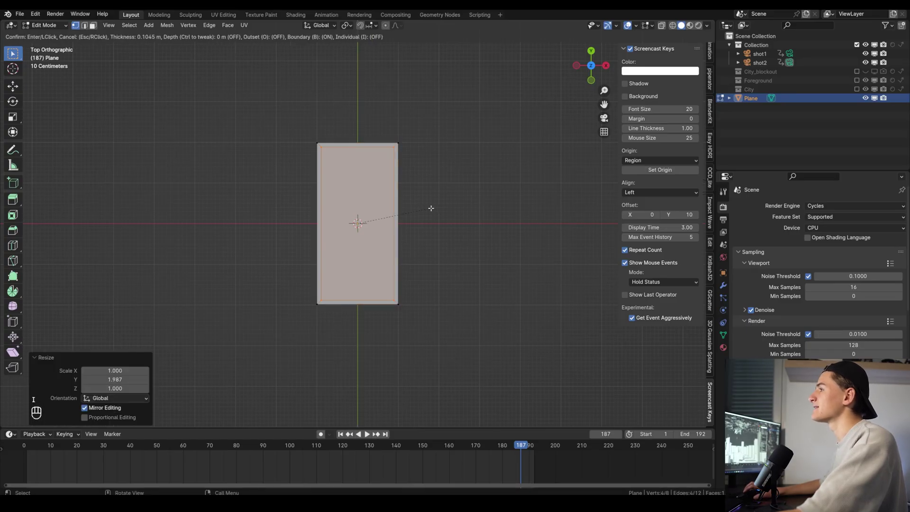
left_click(431, 208)
middle_click_drag(431, 208, 393, 185)
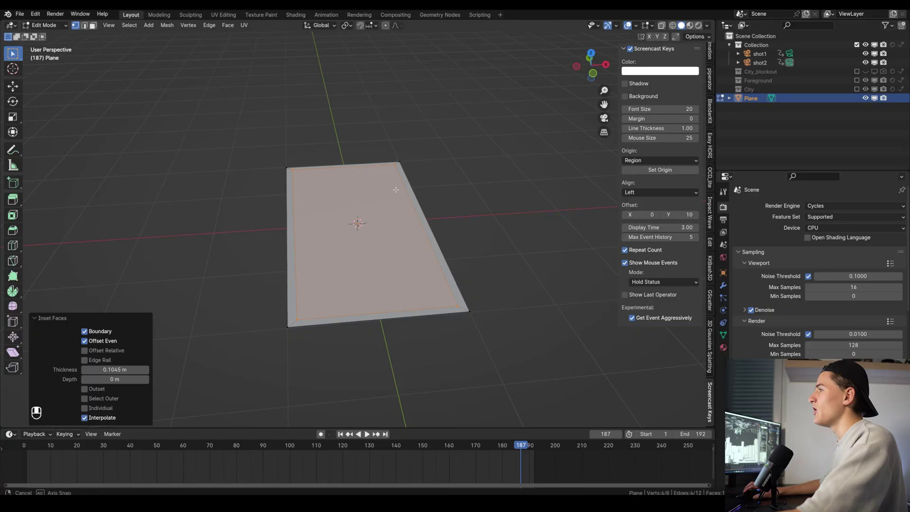
key("e")
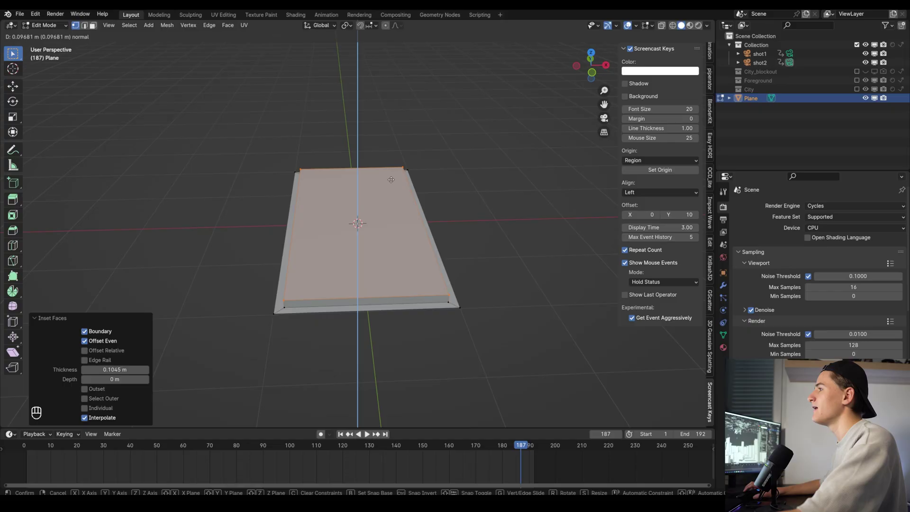
left_click(386, 179)
key("KP_7")
Inset the face again by 0.03123 m and sink it into a recessed inner panel
key("i")
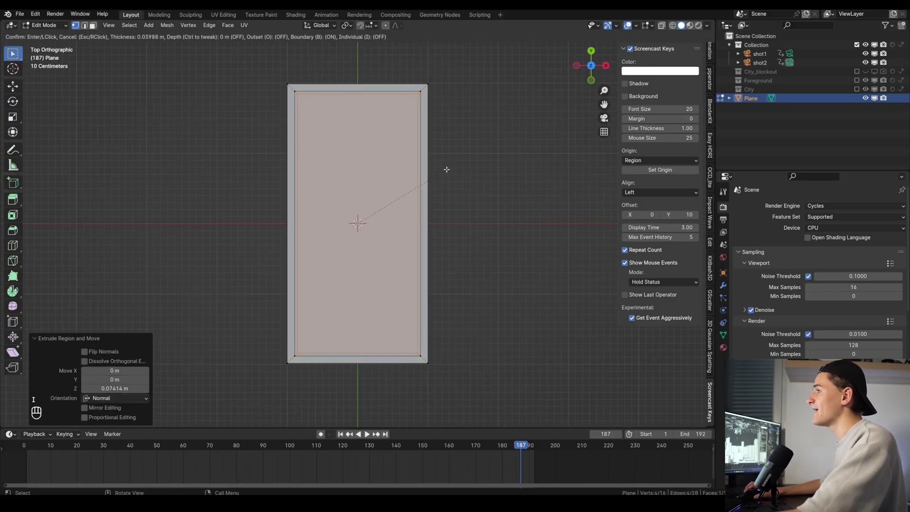
left_click(448, 170)
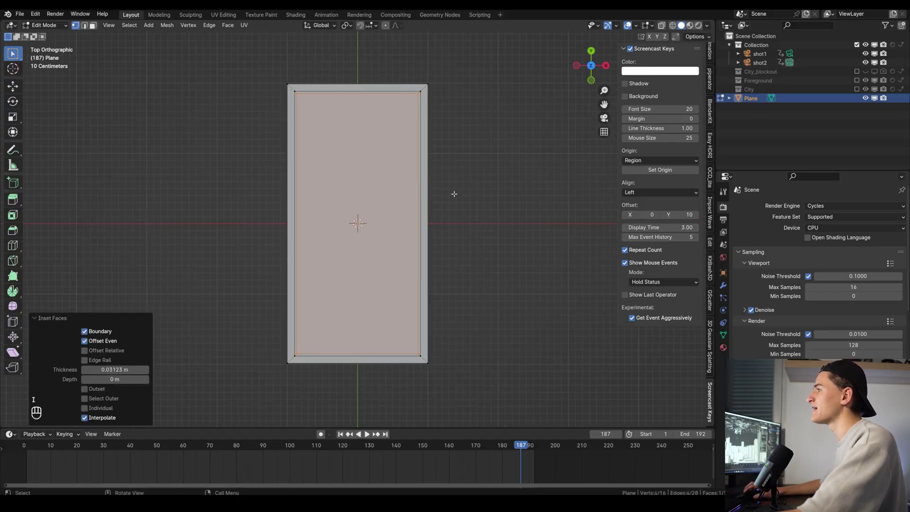
middle_click_drag(454, 193, 464, 106)
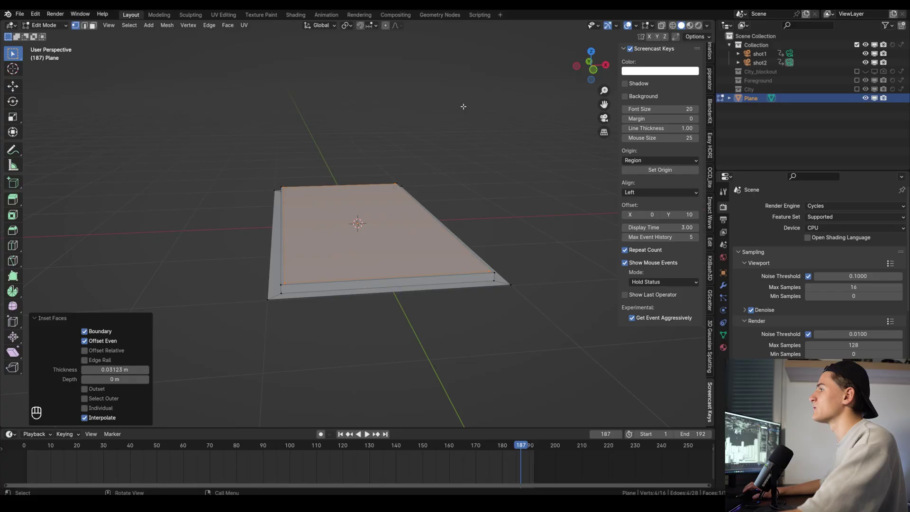
key("e")
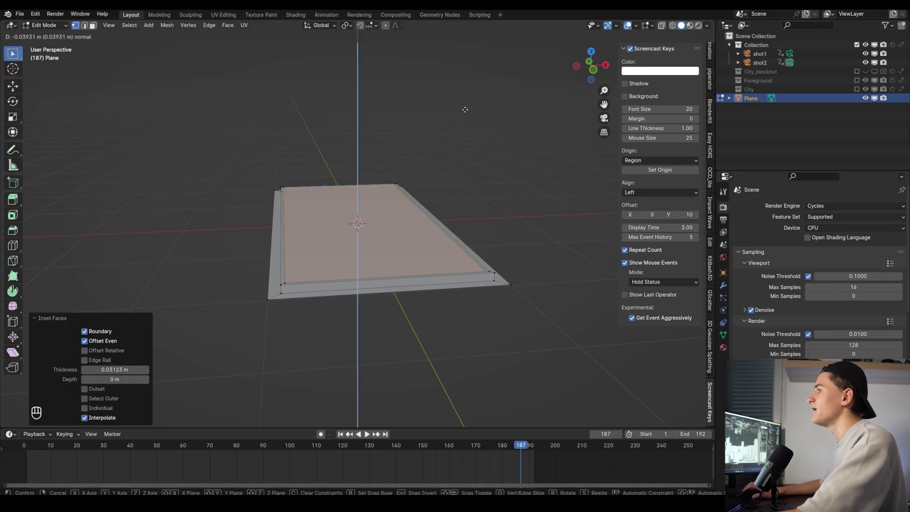
left_click(465, 109)
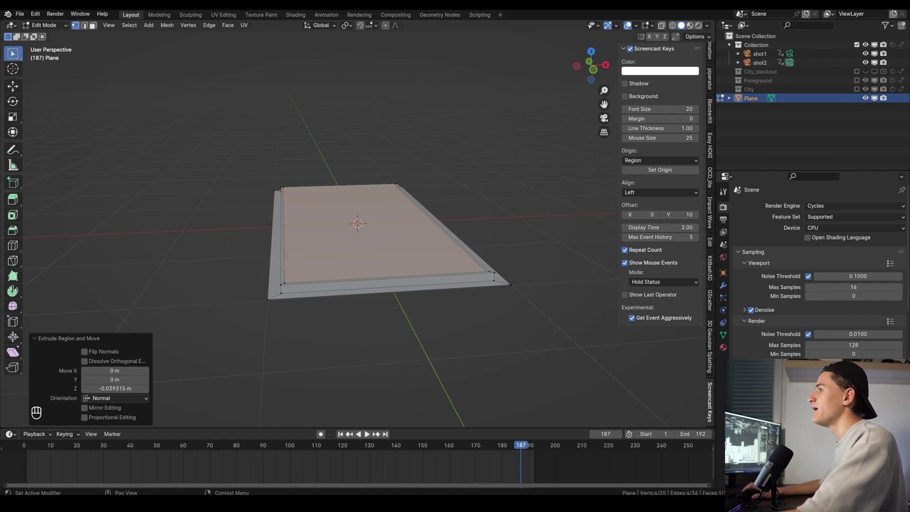
Extrude the slab's bottom edge outward, then extrude it again from a side view
key("KP_7")
left_click(378, 338)
key("e")
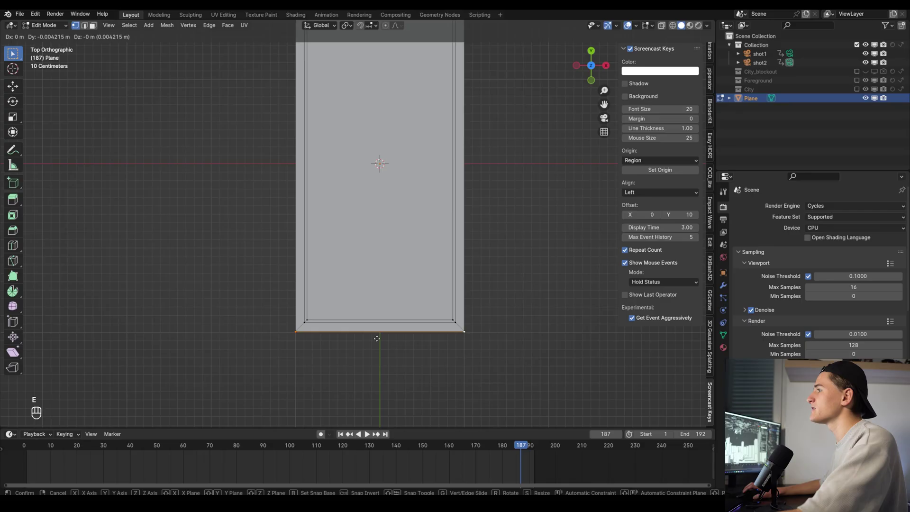
left_click(377, 342)
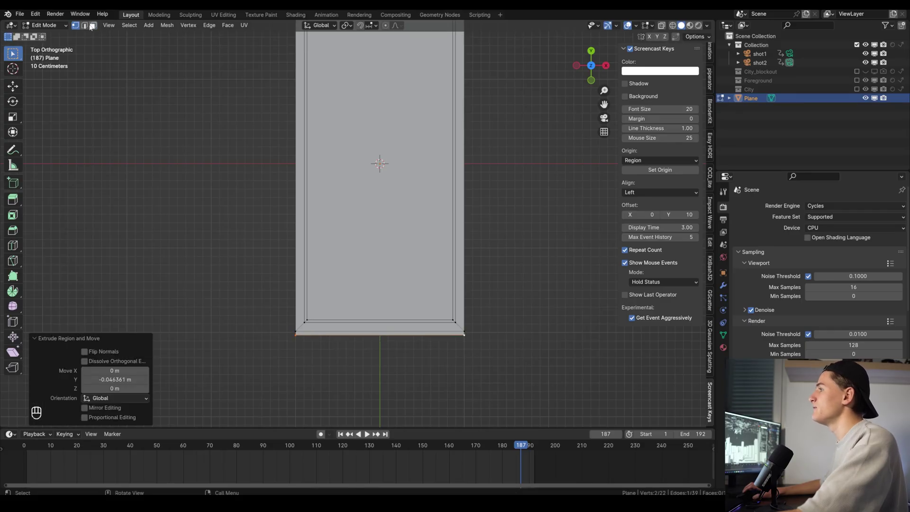
left_click(311, 315)
left_click(325, 335)
key("ctrl+KP_3")
key("e")
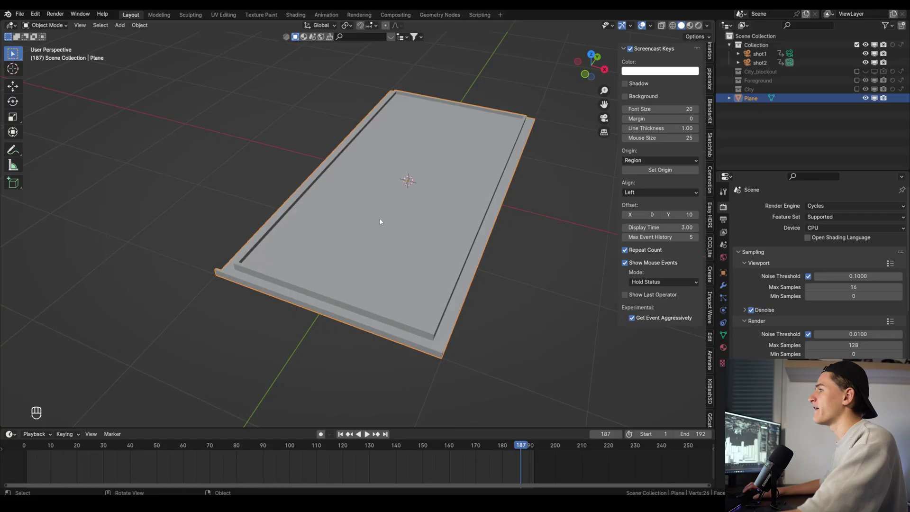
key("Tab")
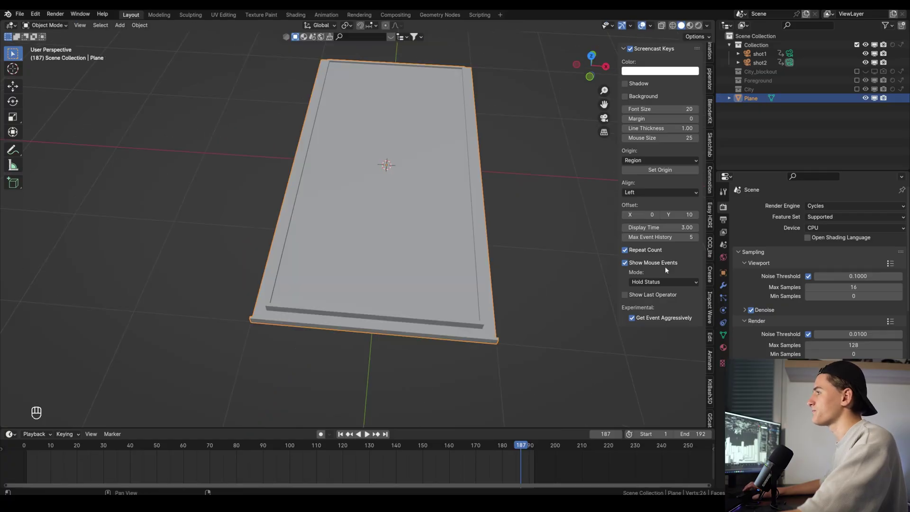
Add an Array modifier to the slab with a count of 20
left_click(724, 285)
left_click(757, 207)
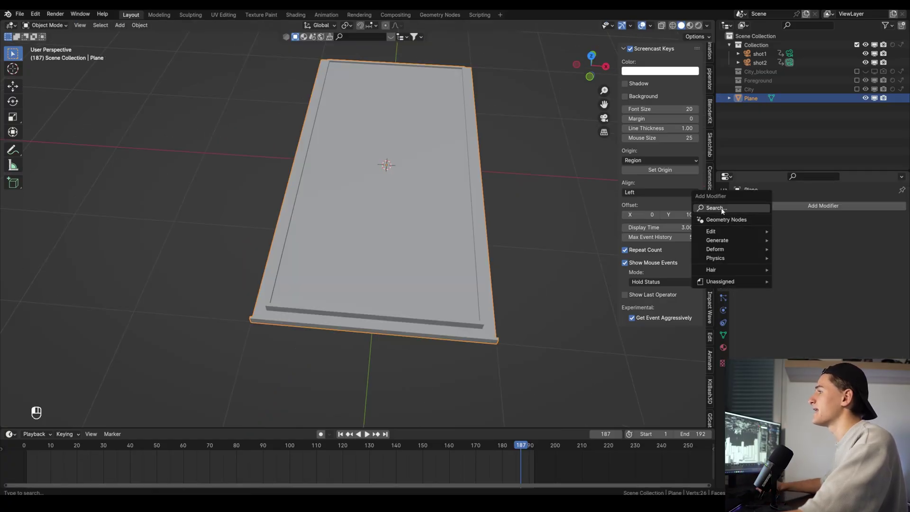
type("arra")
left_click(737, 225)
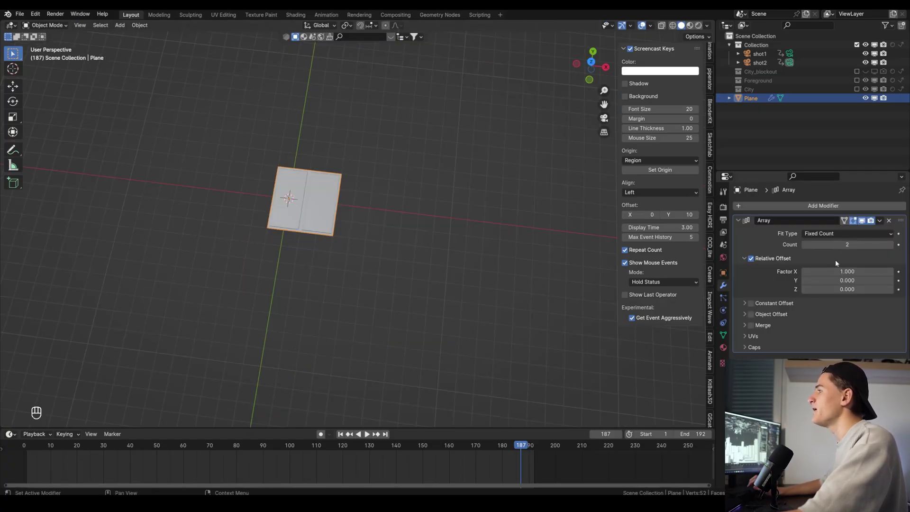
left_click(846, 244)
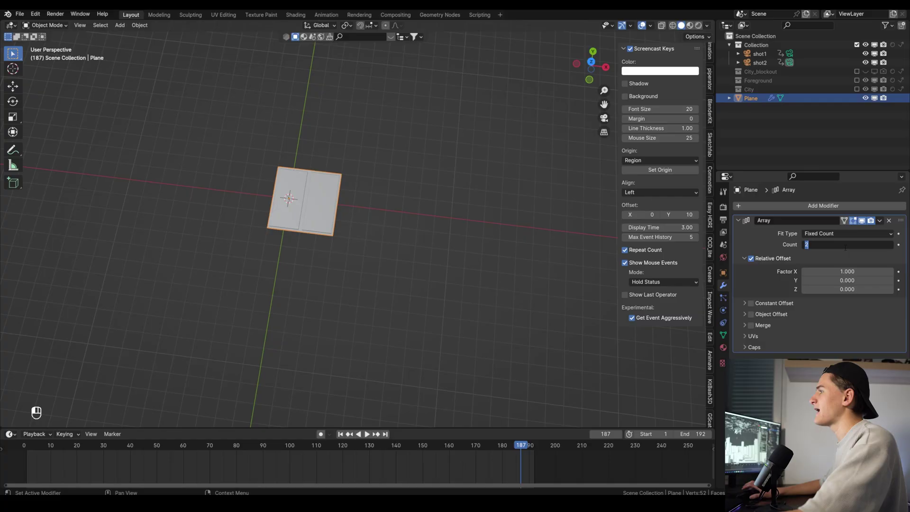
key("Return")
Duplicate the Array modifier and set Array.001's relative offset to X 0, Y 1
left_click(880, 221)
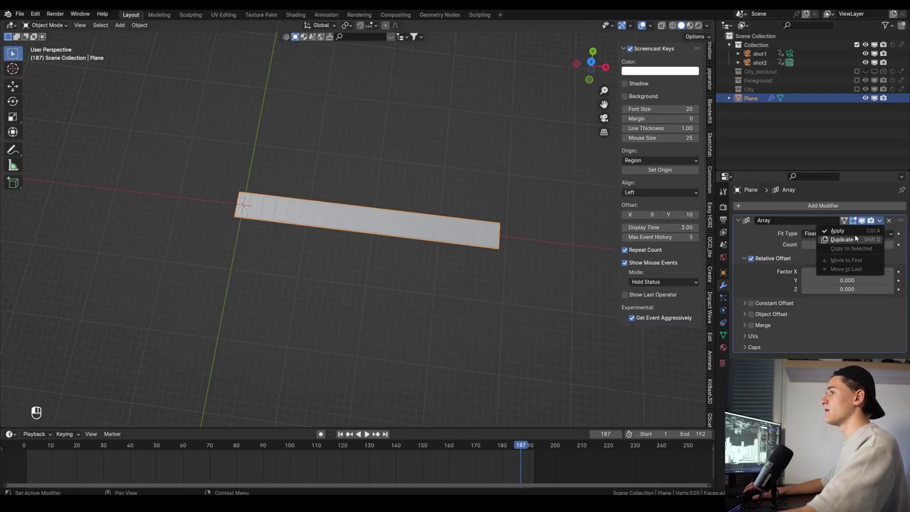
left_click(855, 234)
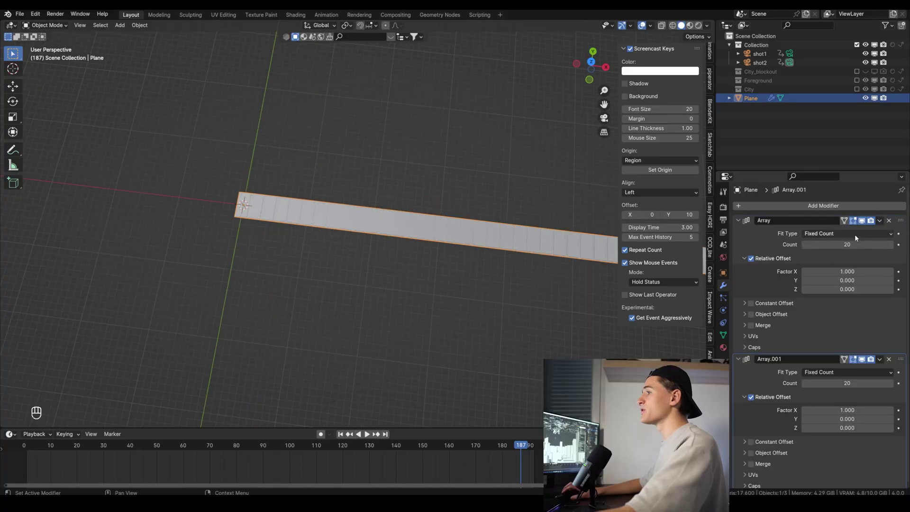
double_click(849, 411)
type("0")
key("Tab")
type("1")
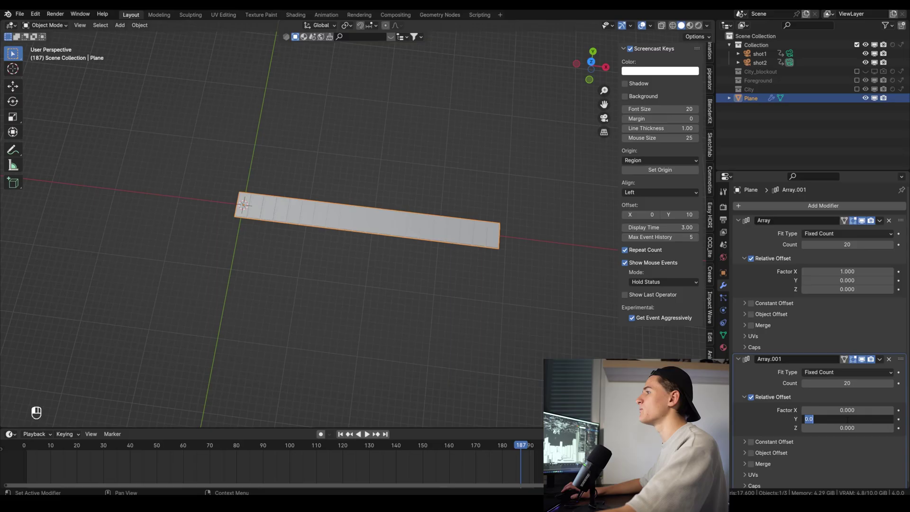
key("Return")
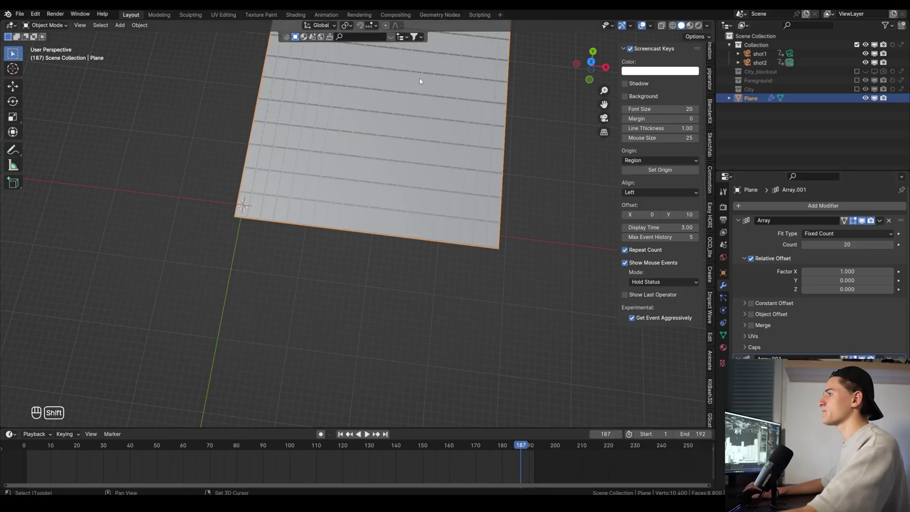
middle_click_drag(420, 78, 355, 217)
scroll(371, 269, "down", 3)
scroll(355, 218, "up", 5)
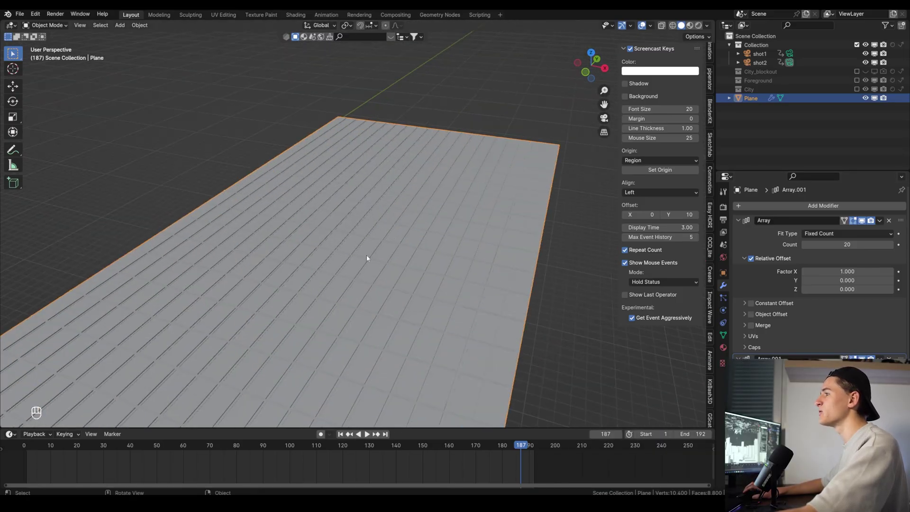
middle_click_drag(366, 255, 406, 260)
scroll(407, 261, "up", 3)
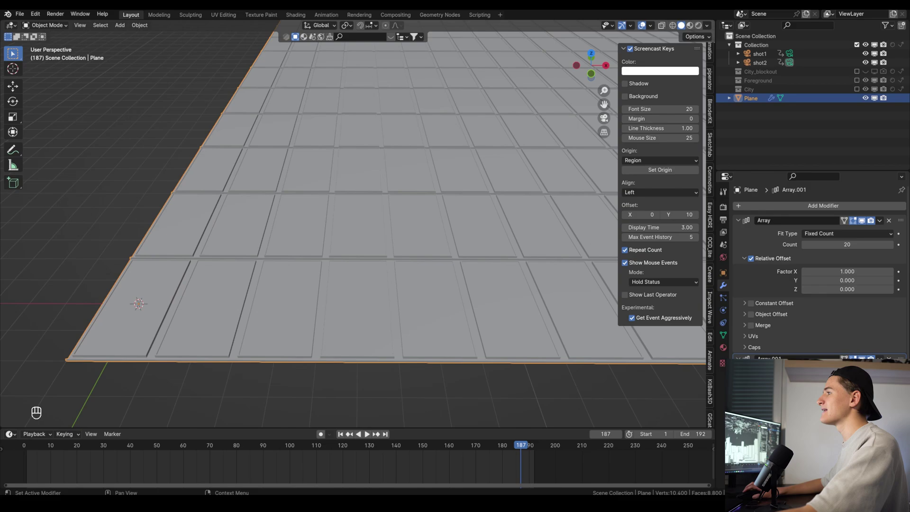
Rename the panel grid windows_top and move it into the Foreground collection
key("Tab")
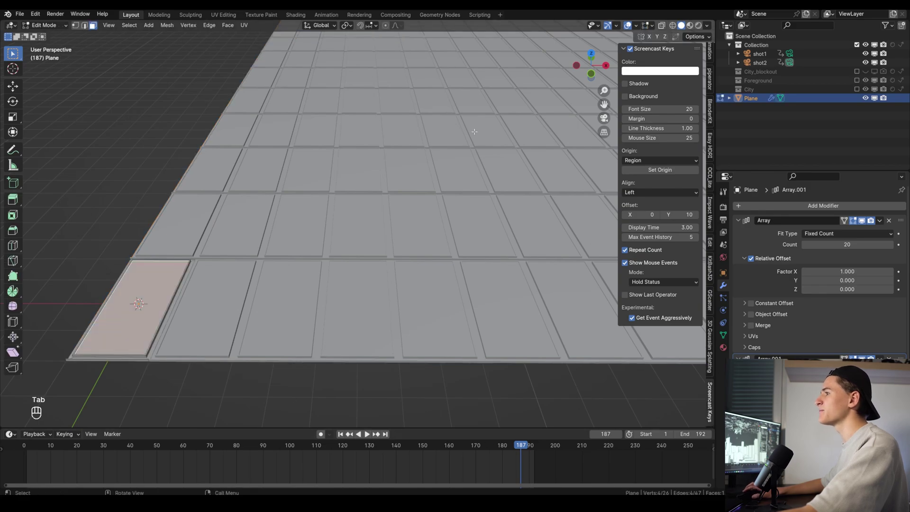
key("KP_7")
key("g")
key("x")
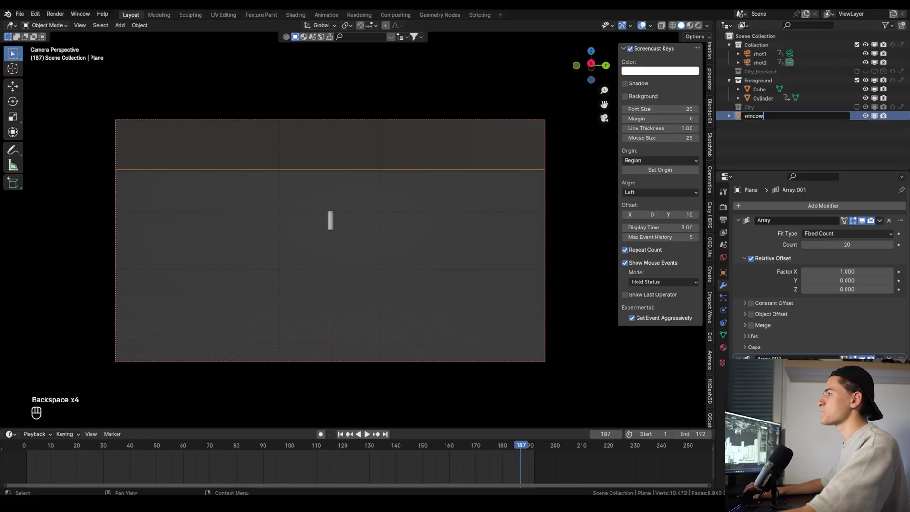
key("Return")
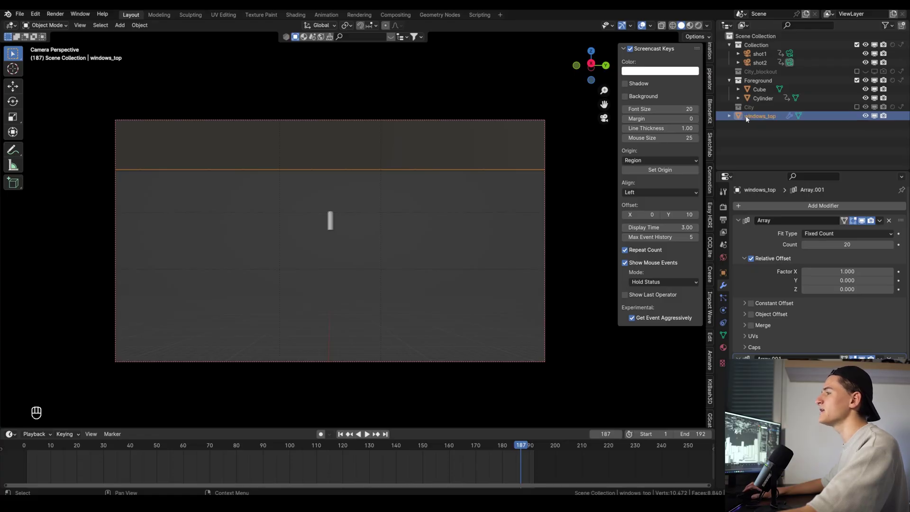
left_click_drag(758, 115, 765, 101)
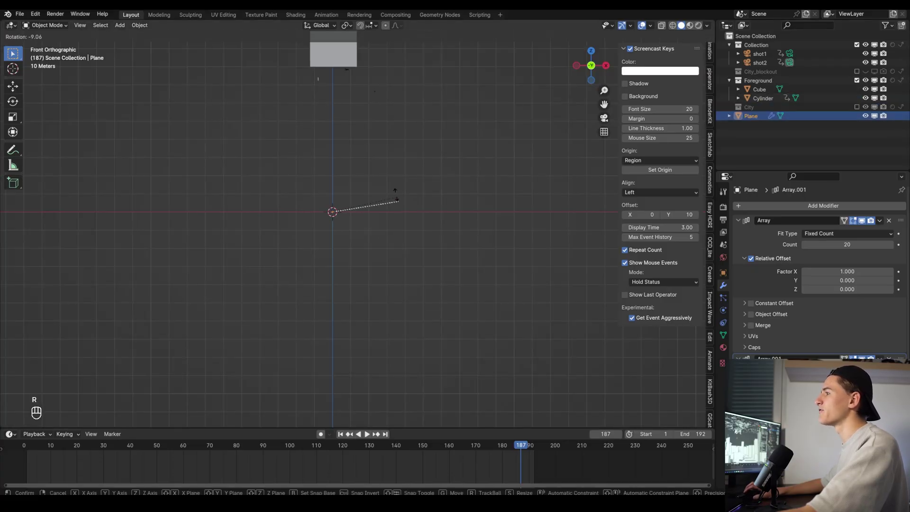
Flip windows_top 180°, raise it above the camera, and hide the Cube
left_click(245, 212)
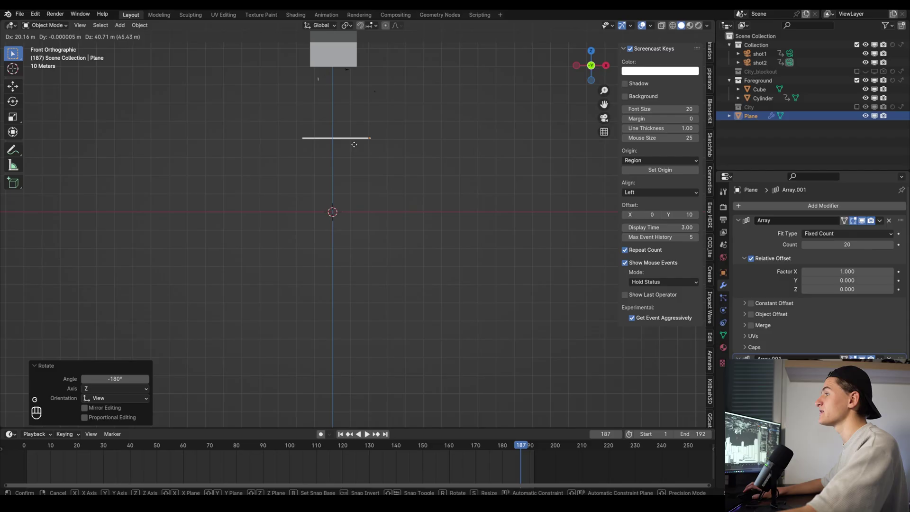
key("g")
key("KP_7")
key("g")
key("y")
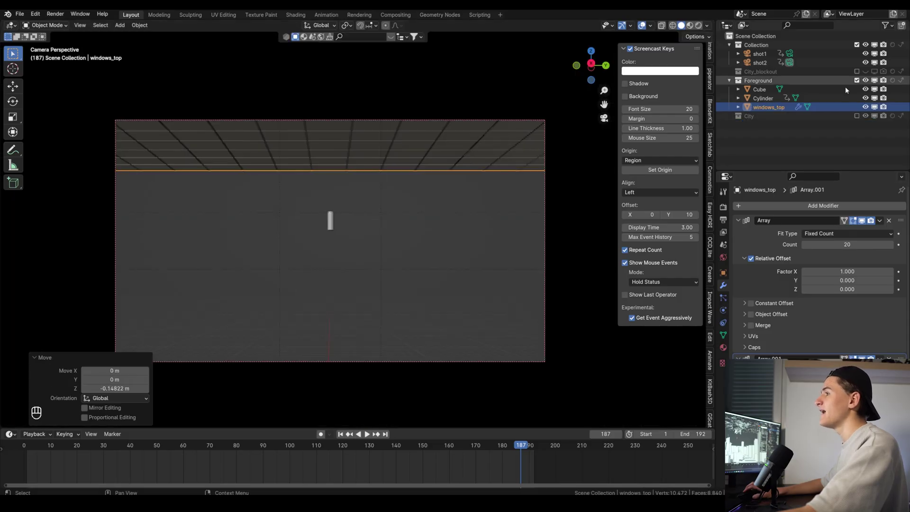
left_click(866, 89)
left_click(884, 89)
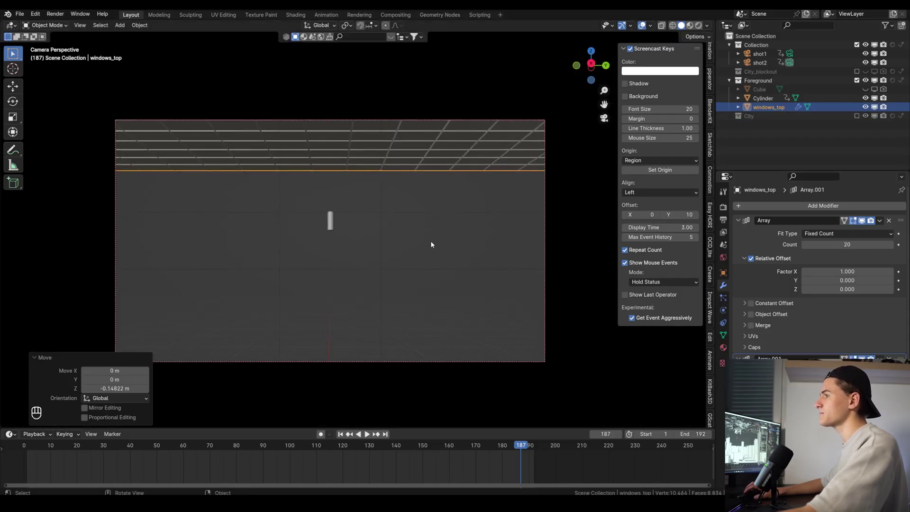
In the Shading workspace, create two material slots named Glass and Steel
left_click(295, 16)
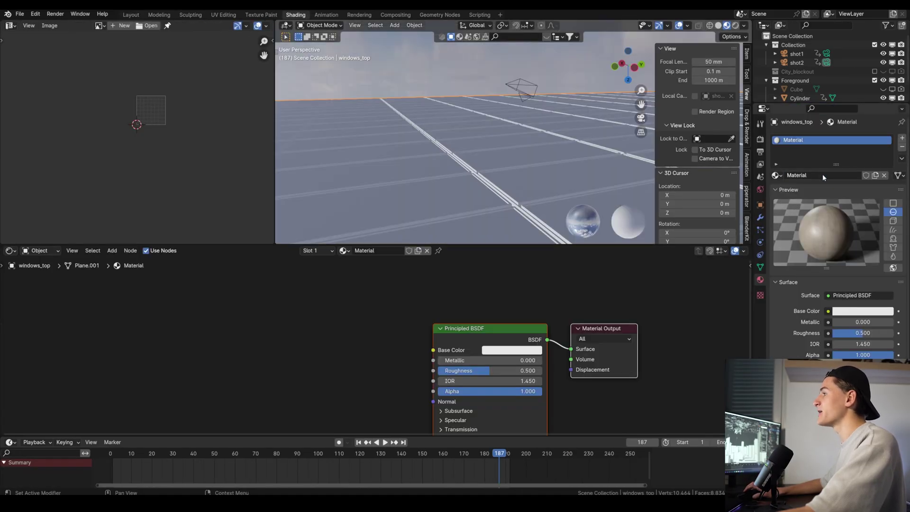
left_click(903, 138)
left_click(806, 190)
double_click(805, 190)
type("Gl")
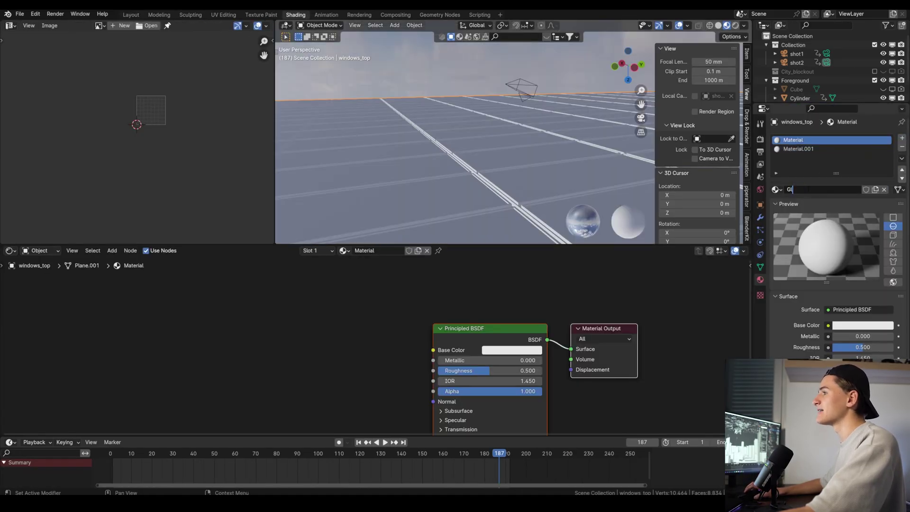
type("ass")
left_click(798, 149)
double_click(805, 189)
type("Ste")
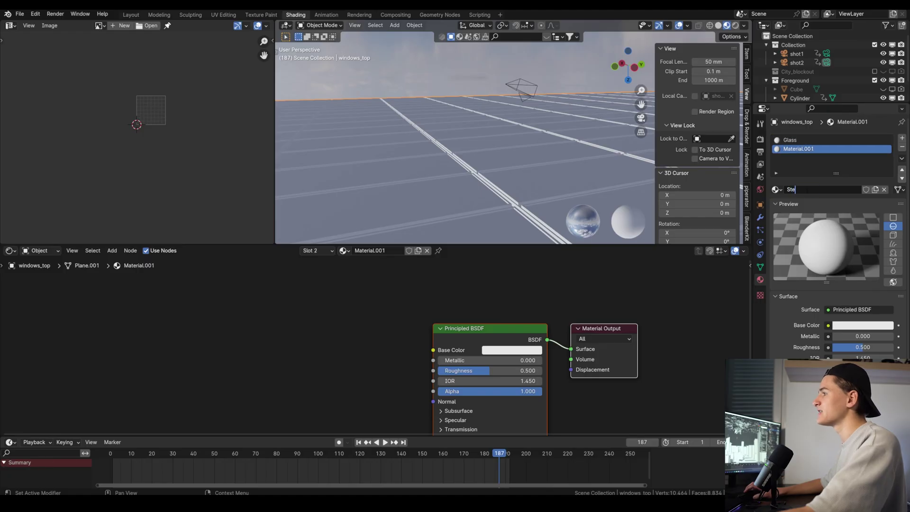
type("el")
key("Return")
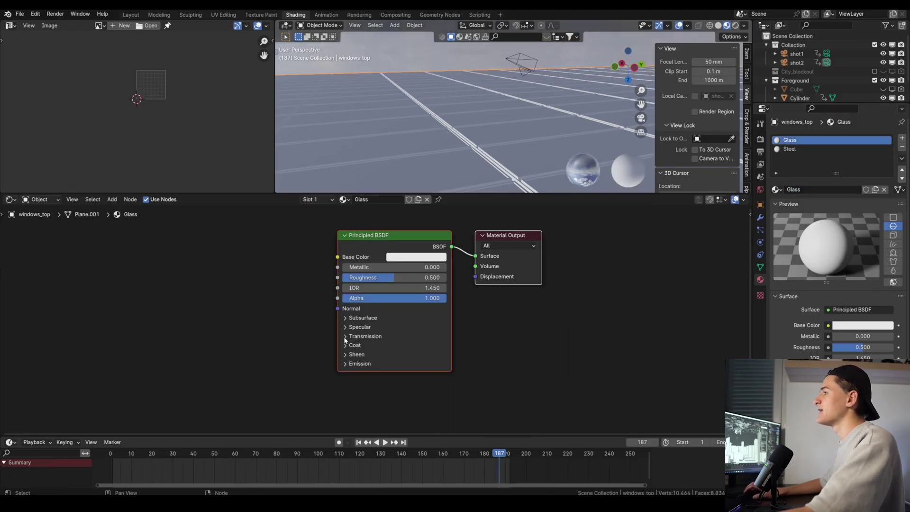
Give Glass transmission weight 1 and roughness 0, and make Steel's base colour black
left_click(345, 336)
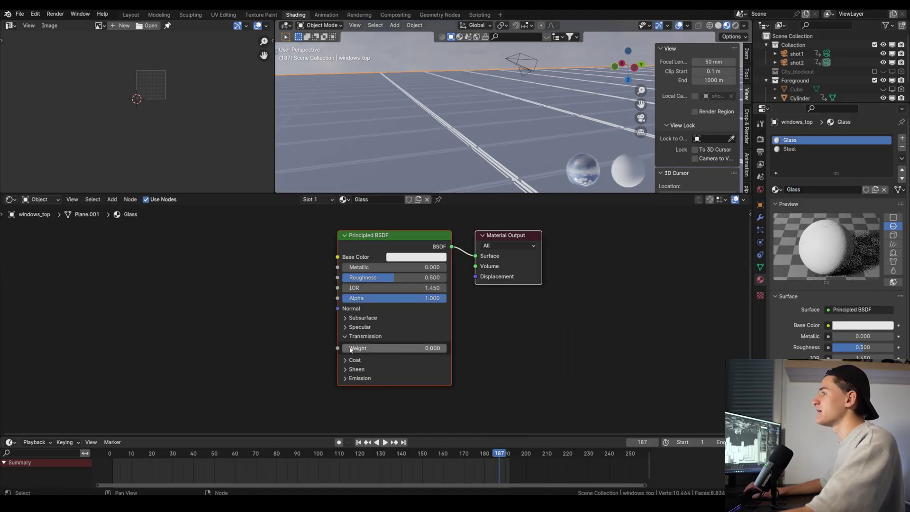
left_click_drag(350, 350, 447, 350)
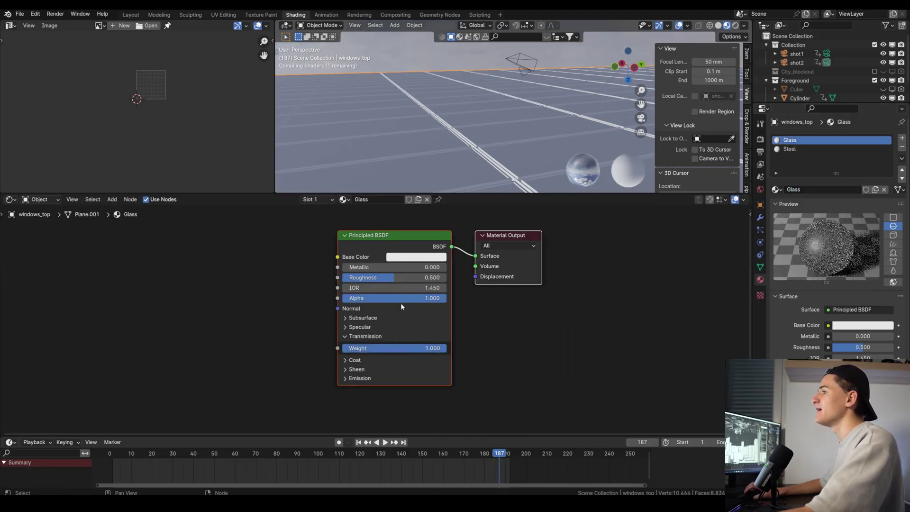
left_click_drag(392, 278, 342, 280)
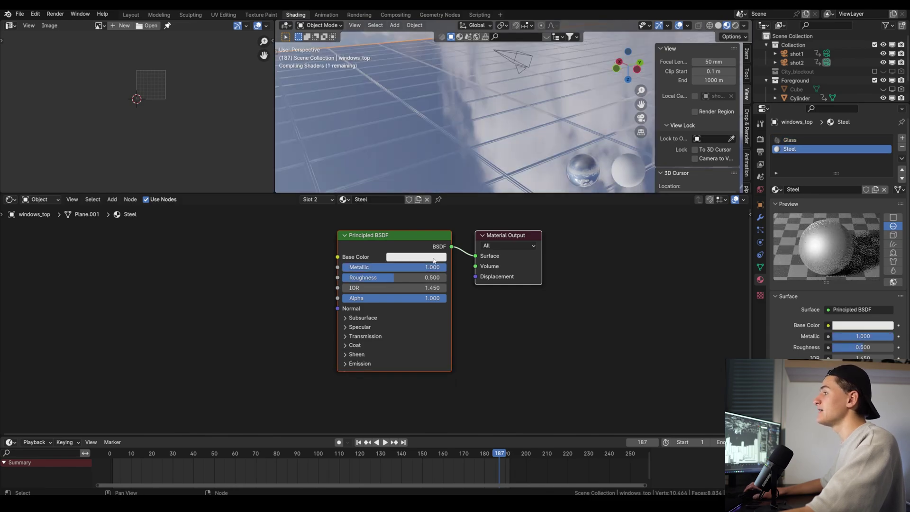
left_click(434, 260)
left_click_drag(482, 185, 482, 142)
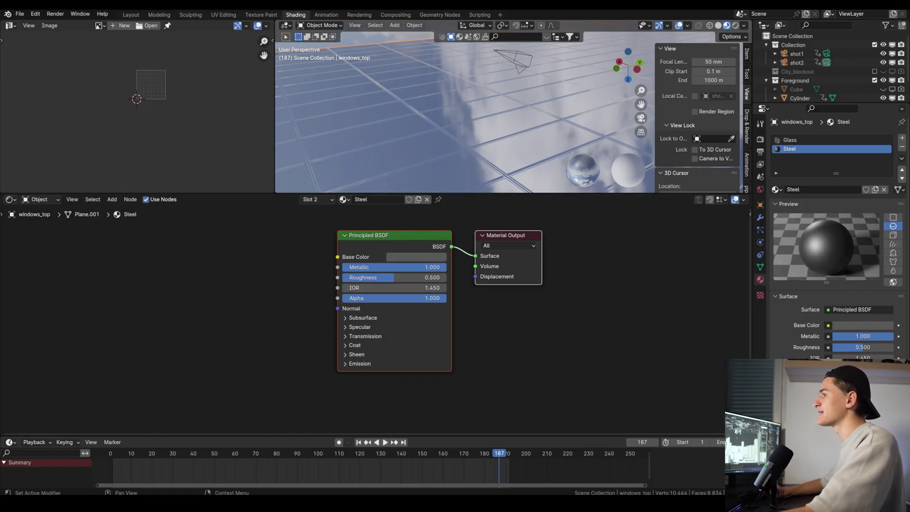
Assign Steel to the whole windows_top mesh and Glass to the window pane face
middle_click_drag(331, 119, 390, 138)
key("Tab")
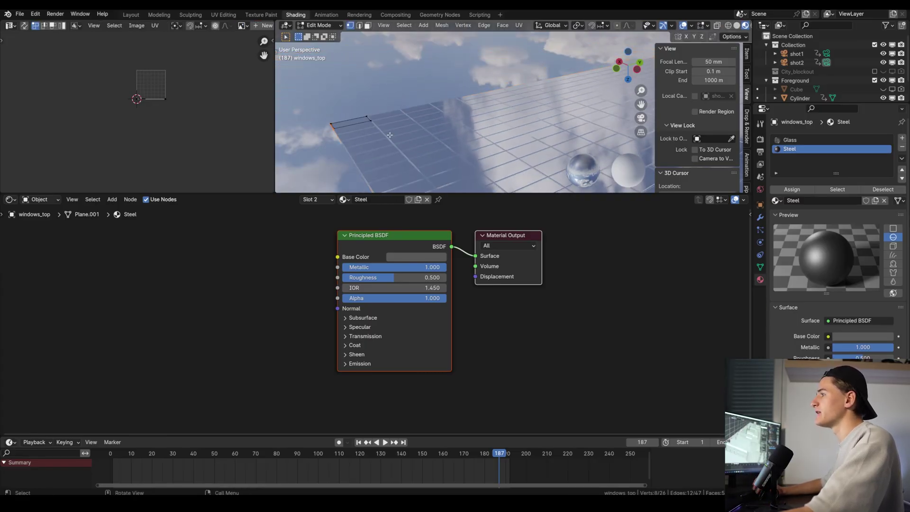
left_click(629, 52)
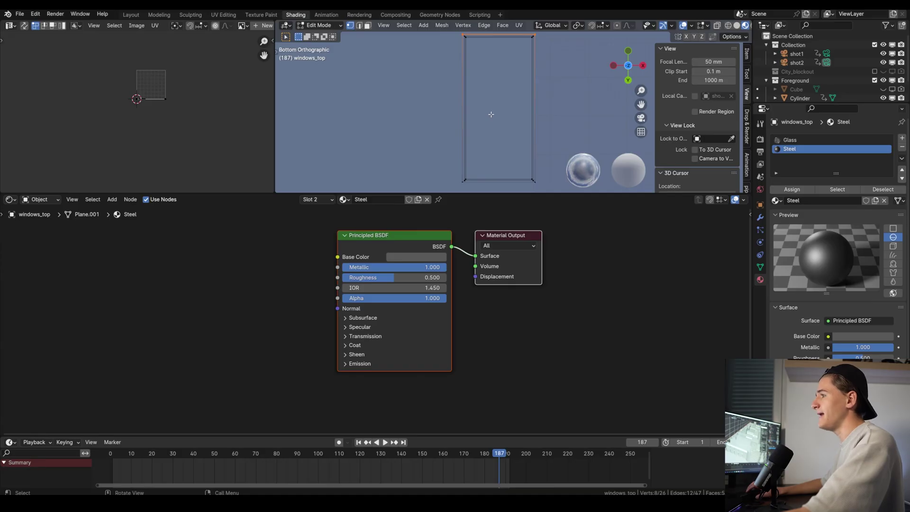
key("a")
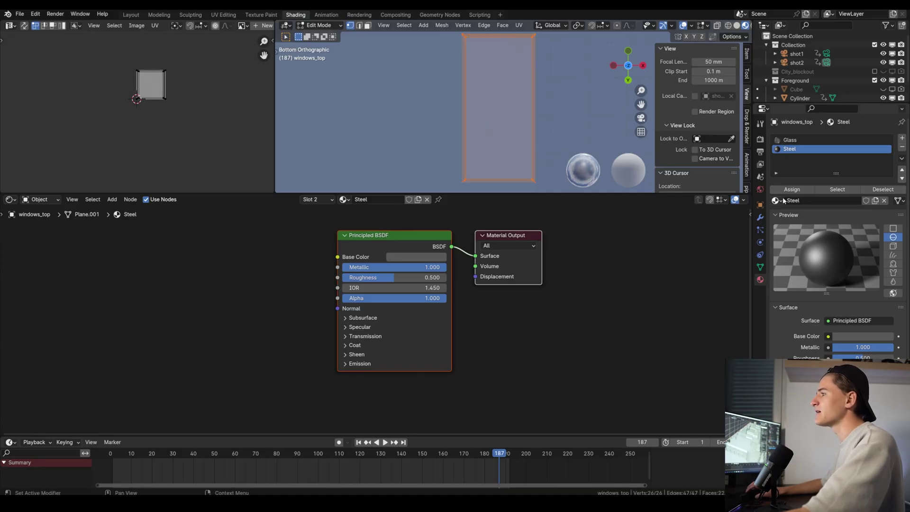
left_click(791, 189)
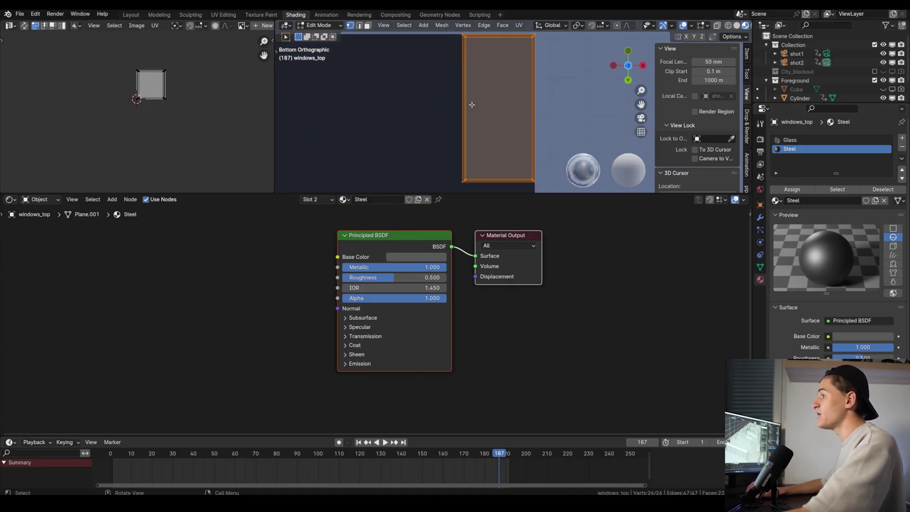
key("alt+a")
left_click(368, 25)
left_click(499, 109)
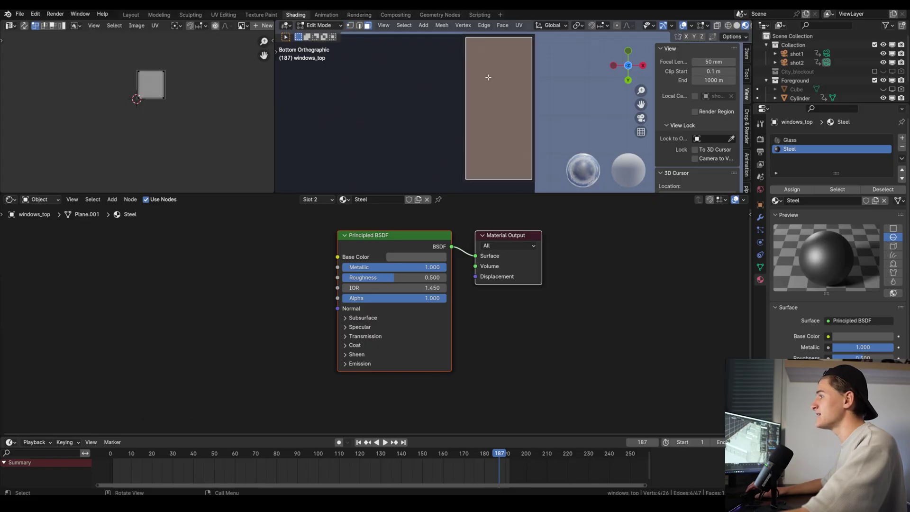
left_click(794, 139)
left_click(794, 189)
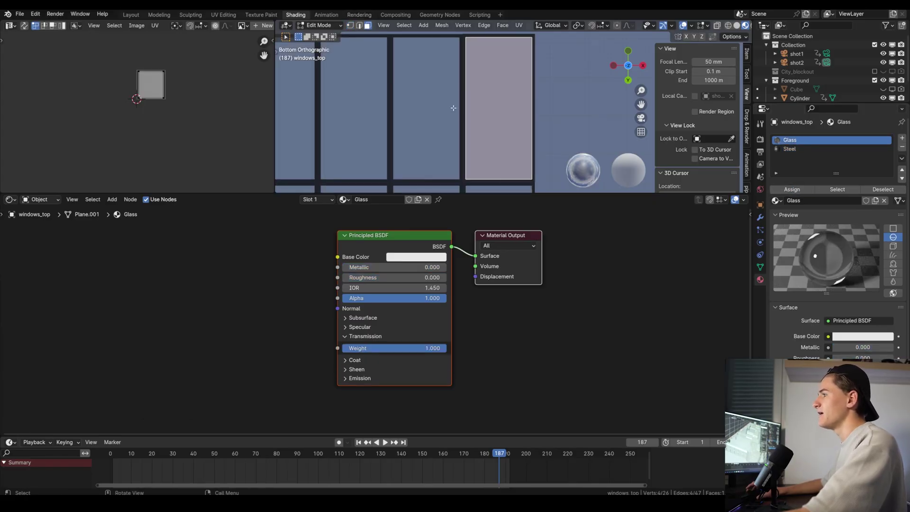
key("Tab")
Set the Glass material's Alpha to 0.75 and look down over the window grid
middle_click_drag(496, 105, 548, 147)
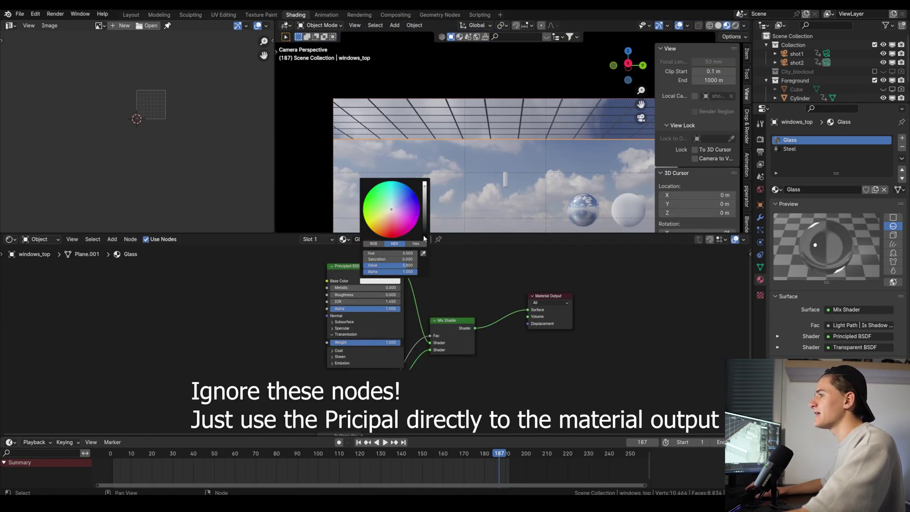
double_click(365, 308)
type("0.5")
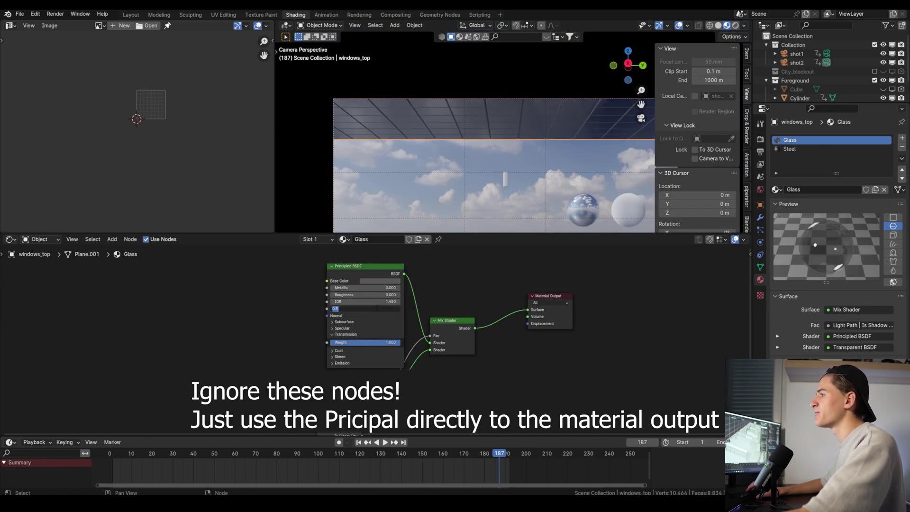
key("Return")
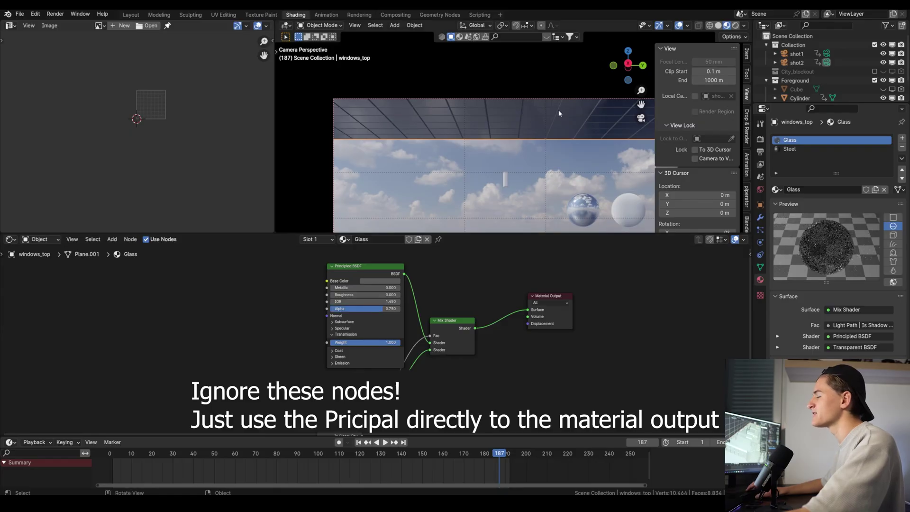
middle_click_drag(559, 109, 465, 150)
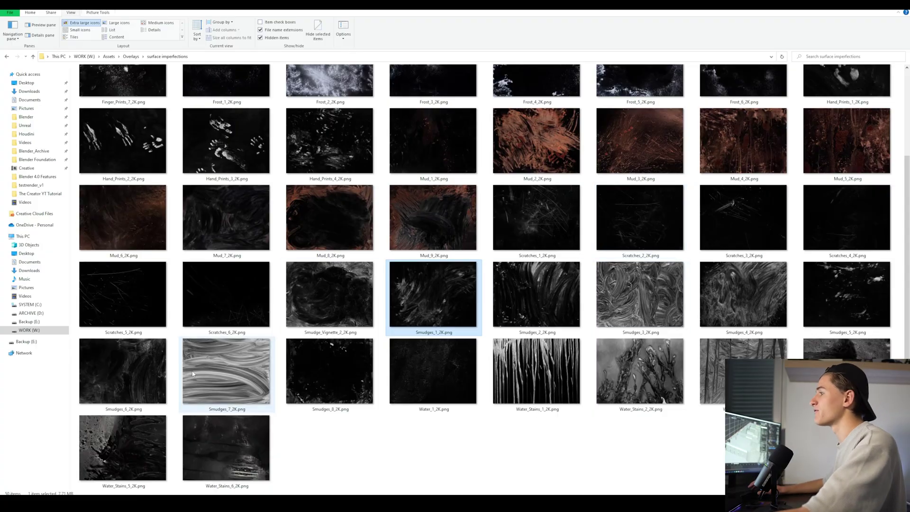
Preview Smudges_6_2K.png from the surface imperfections folder, then close the viewer
left_click(133, 386)
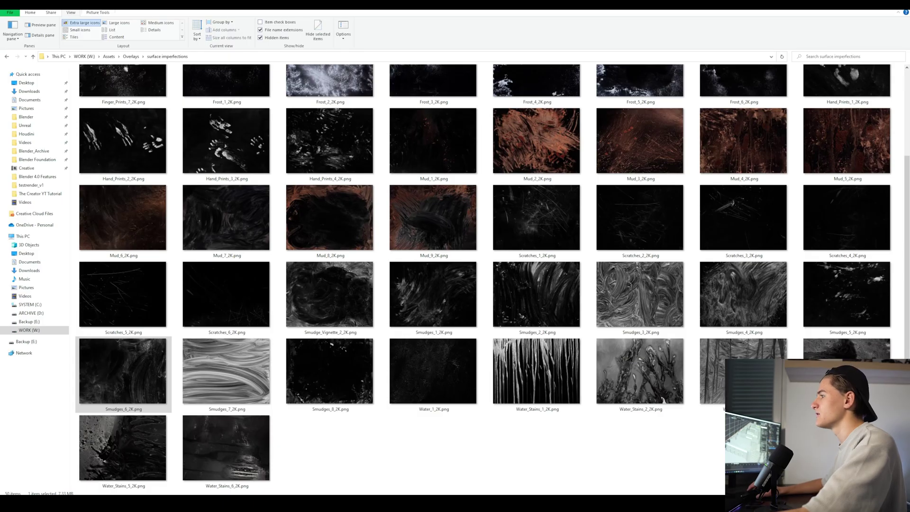
left_click(441, 140)
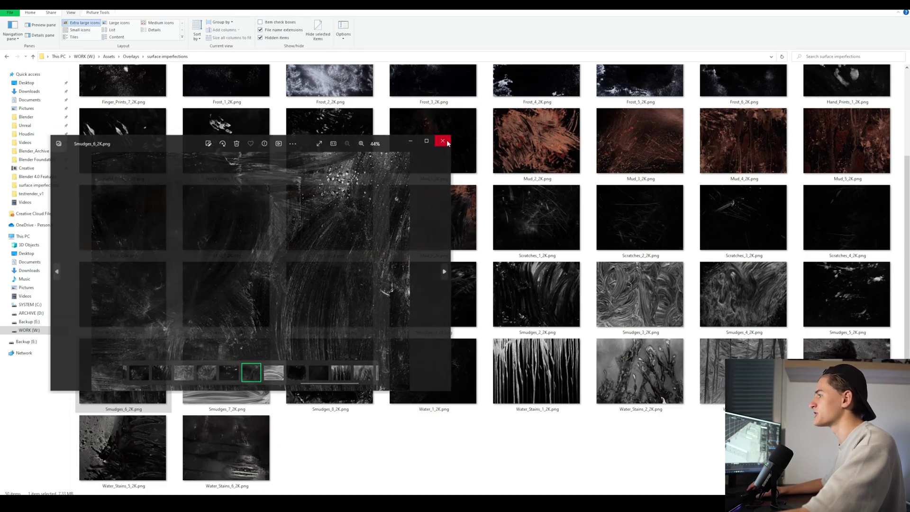
Bring Smudges_6_2K.png into the Glass node tree and route it through a Color Ramp into Roughness
double_click(464, 11)
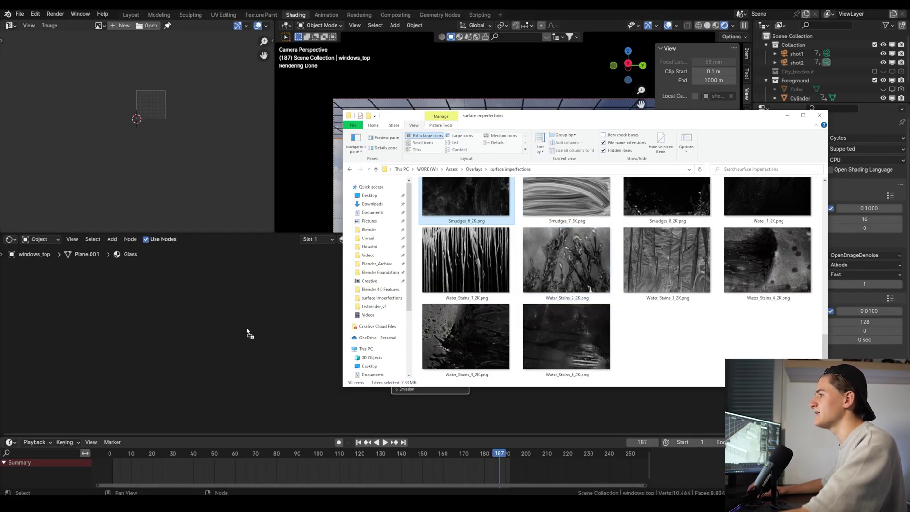
left_click_drag(243, 331, 243, 331)
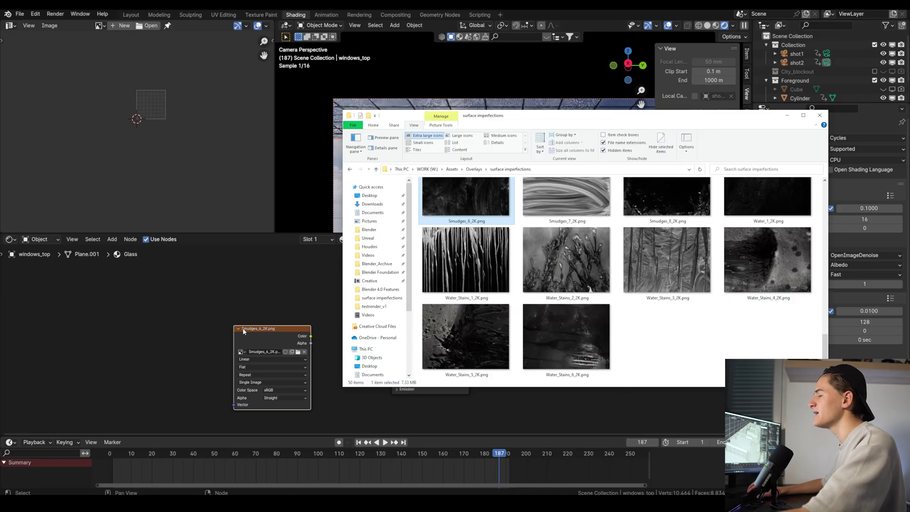
left_click(785, 116)
scroll(332, 332, "up", 1)
left_click_drag(315, 329, 394, 320)
key("shift+a")
left_click(338, 323)
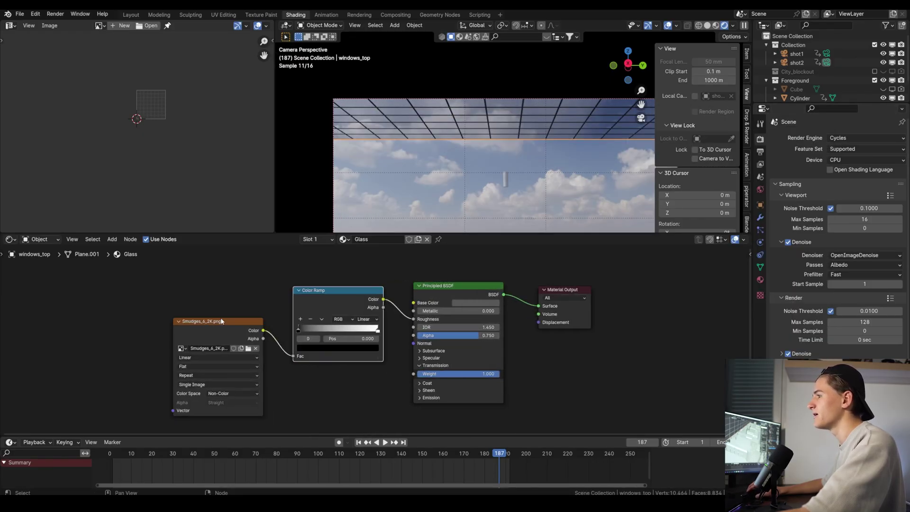
left_click_drag(222, 321, 221, 315)
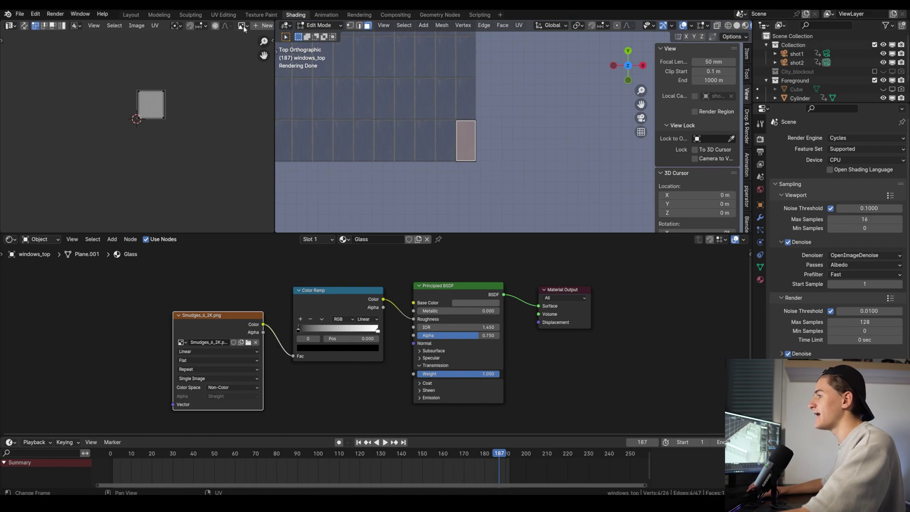
Load the Smudges_6_2K.png image into the UV editor
left_click(243, 26)
type("sn")
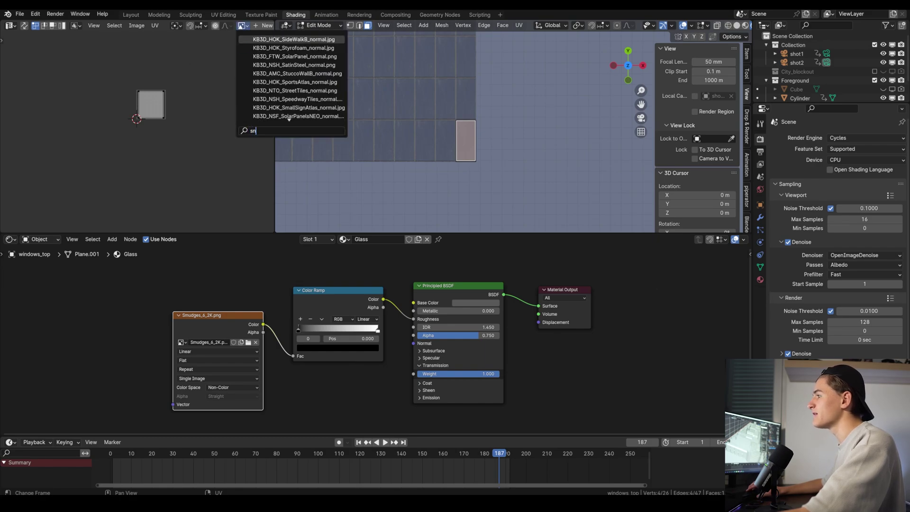
key("BackSpace")
type("mudge")
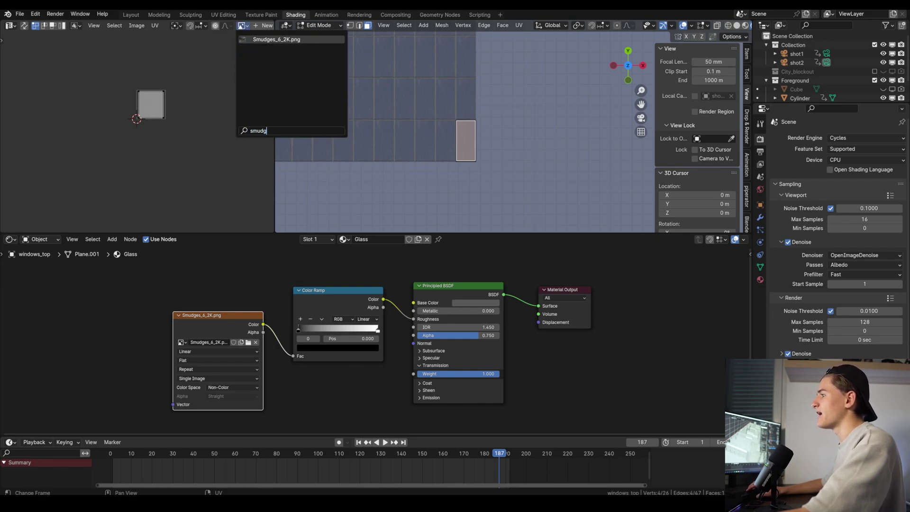
key("Return")
scroll(138, 114, "down", 3)
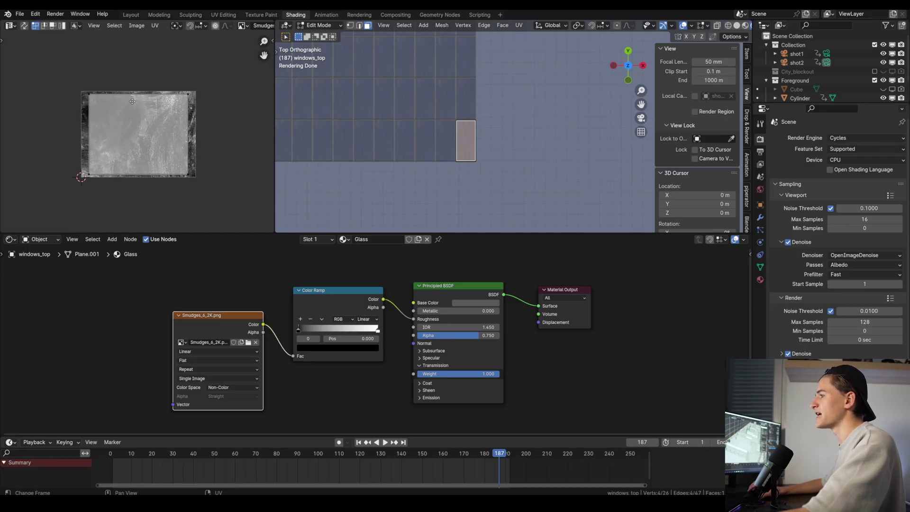
scroll(135, 111, "up", 2)
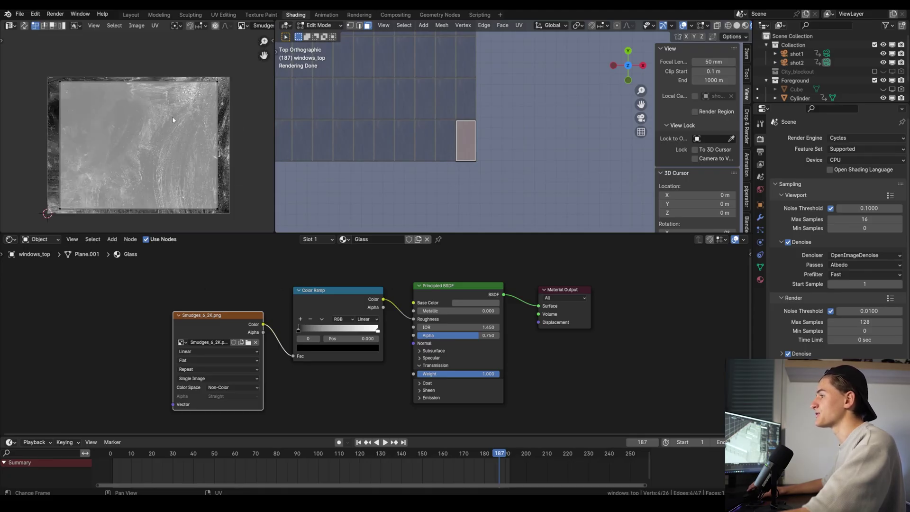
Project the window UVs from view, then scale, rotate horizontal and move the island over the texture
key("F3")
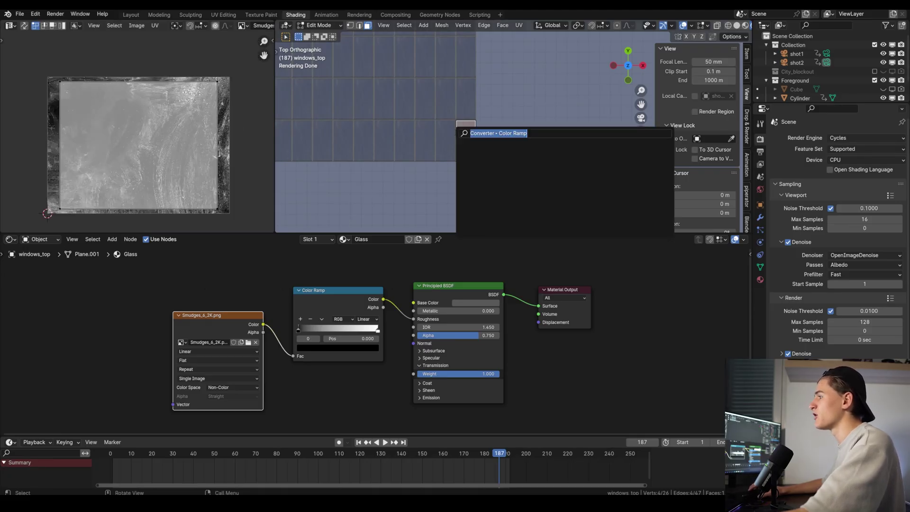
type("project from")
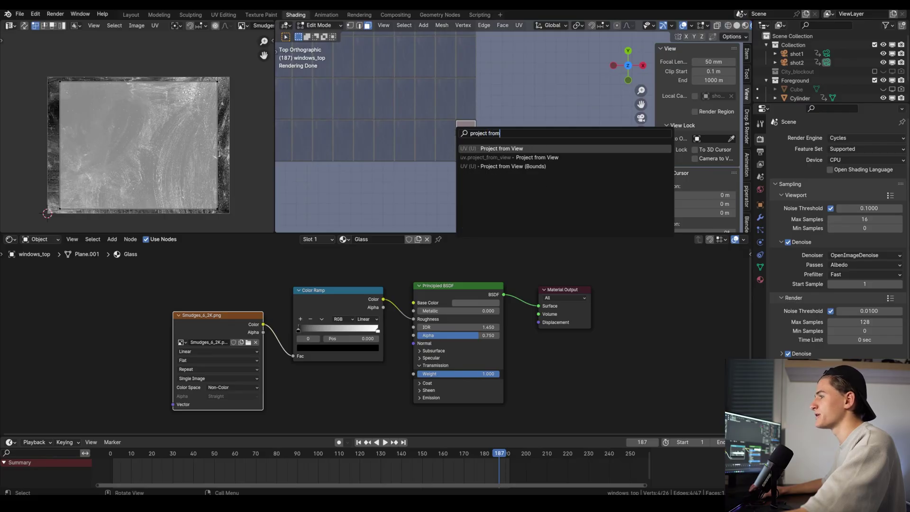
key("Return")
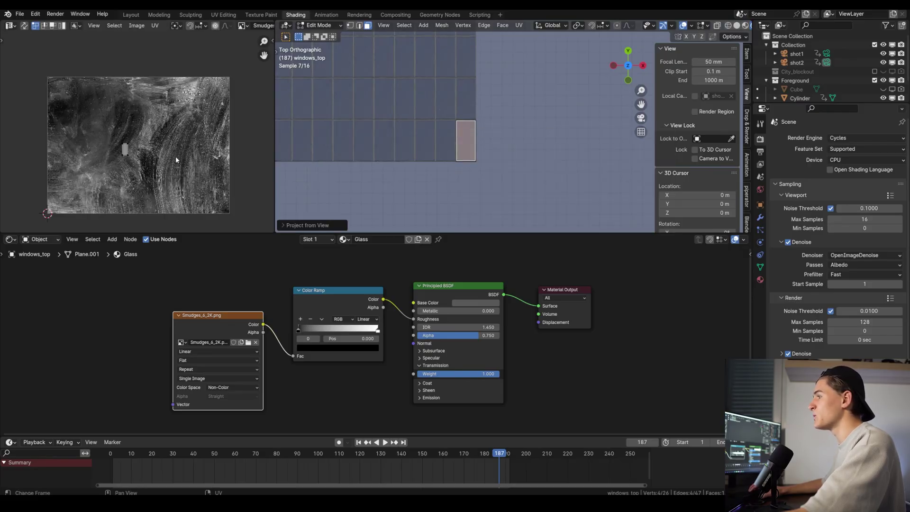
key("s")
left_click(242, 164)
key("r")
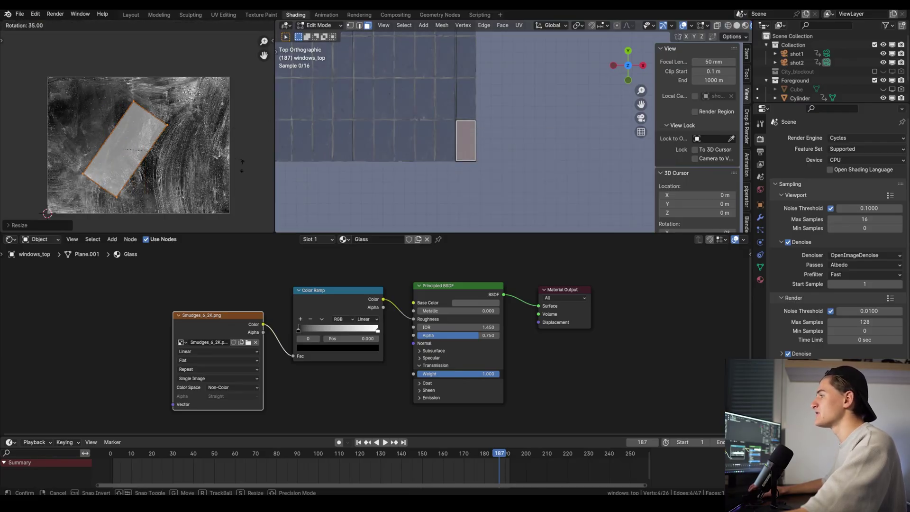
left_click(166, 192)
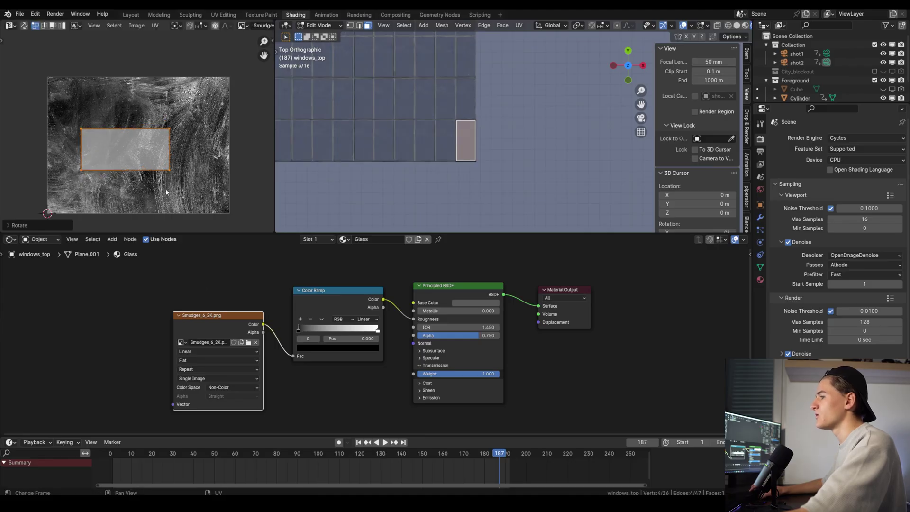
key("s")
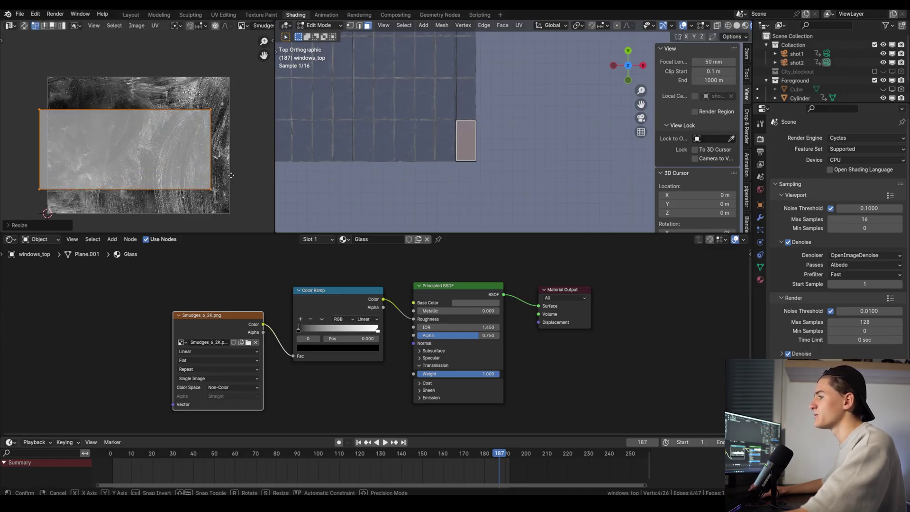
left_click(231, 175)
key("g")
left_click(244, 176)
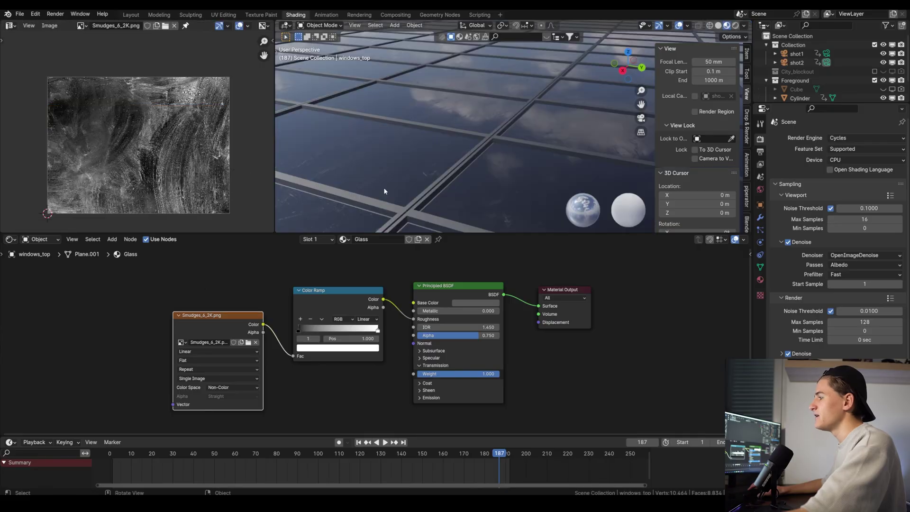
Move the Color Ramp's black stop to 0.456 and white stop to 0.407, and edit the white stop's colour
mouse_move(299, 329)
left_mouse_down()
mouse_move(341, 329)
mouse_move(298, 329)
left_mouse_up()
left_click(378, 329)
left_click_drag(377, 330, 322, 330)
left_click(337, 347)
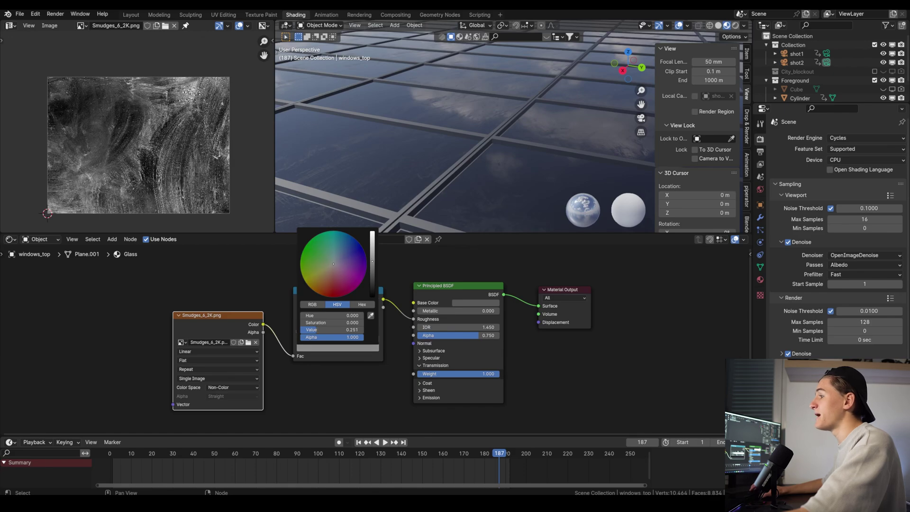
Return to the camera view, switch the render engine to EEVEE and enable Screen Space Reflections
key("KP_0")
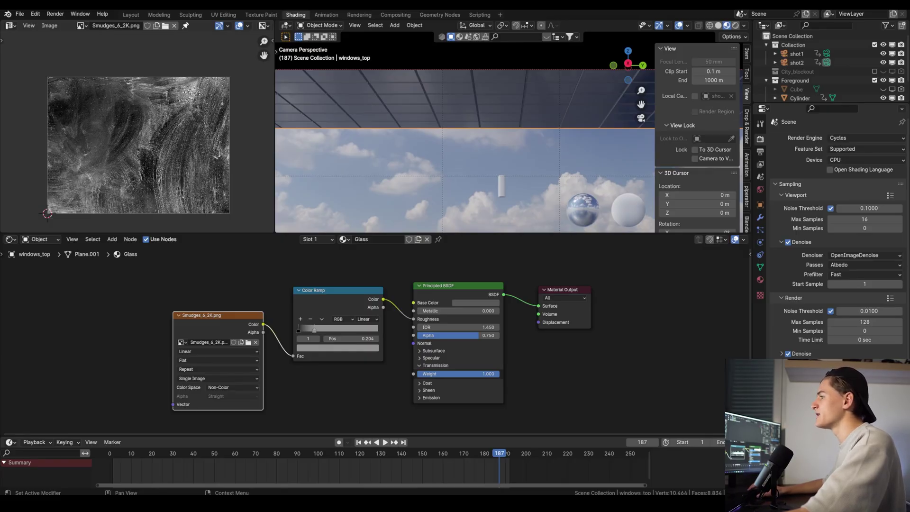
left_click(849, 138)
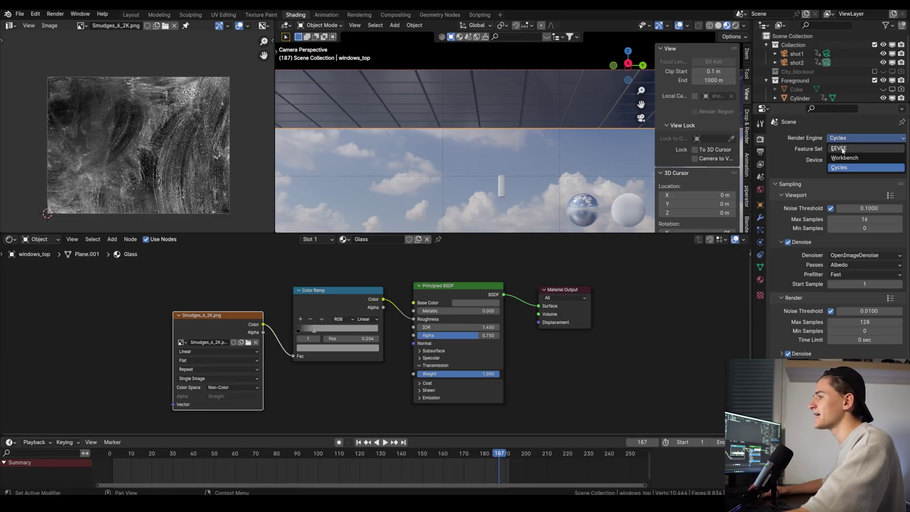
left_click(848, 145)
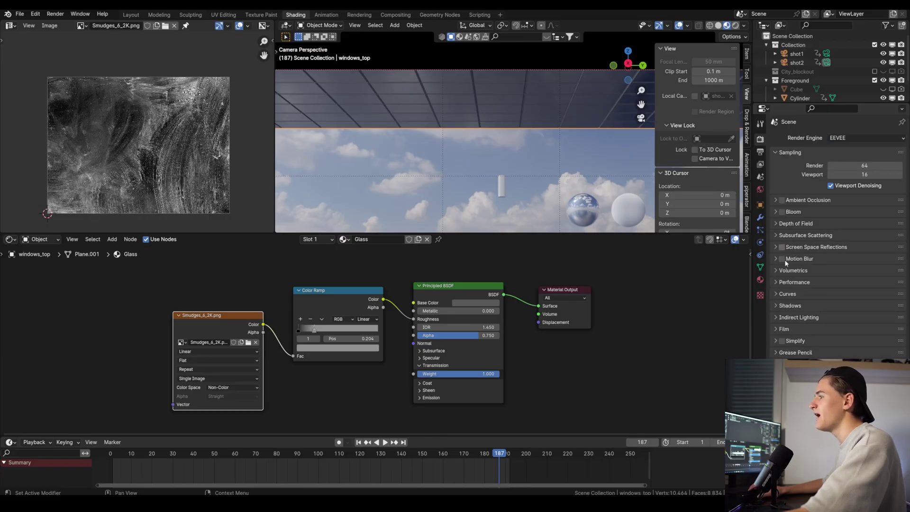
left_click(783, 247)
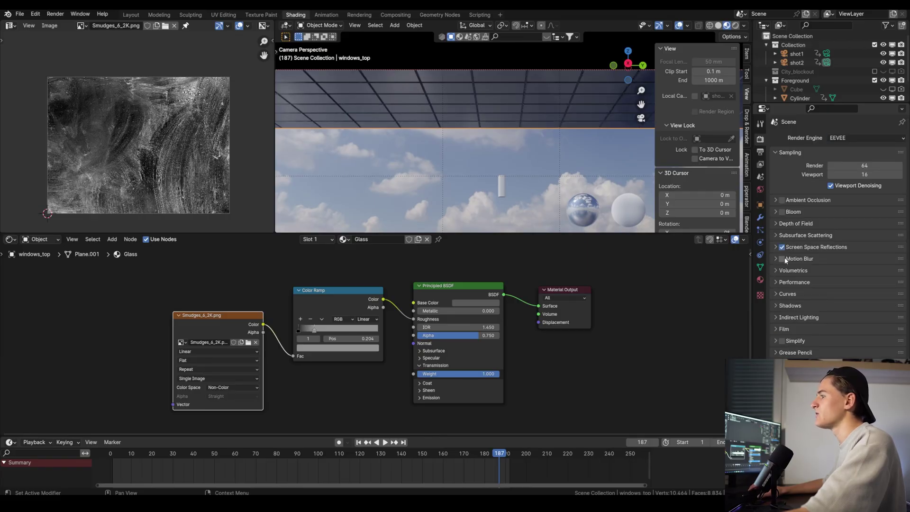
In the Glass material settings, enable Subsurface Translucency and set Blend Mode to Alpha Blend
left_click(761, 280)
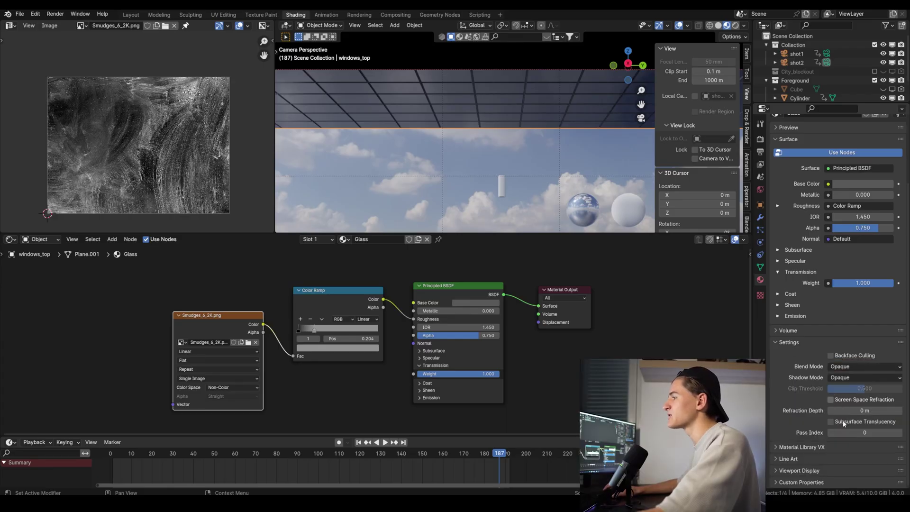
left_click(831, 422)
left_click(859, 367)
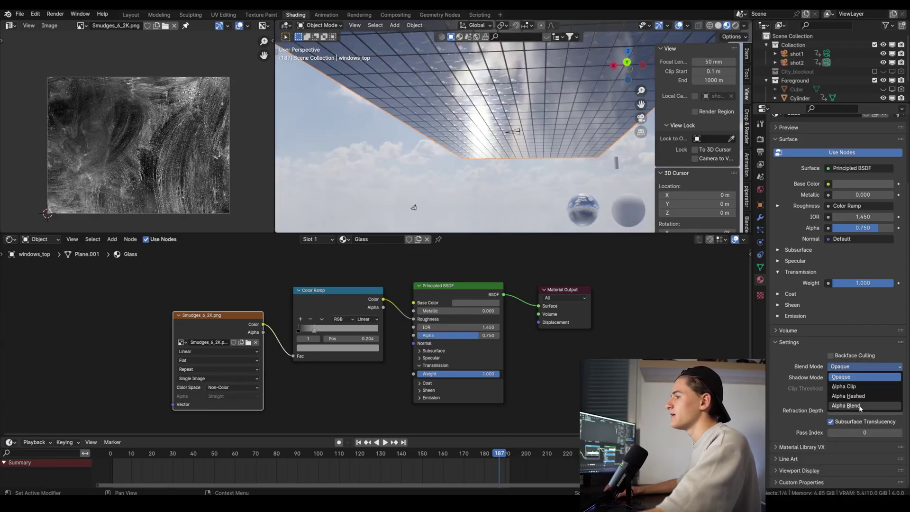
left_click(859, 405)
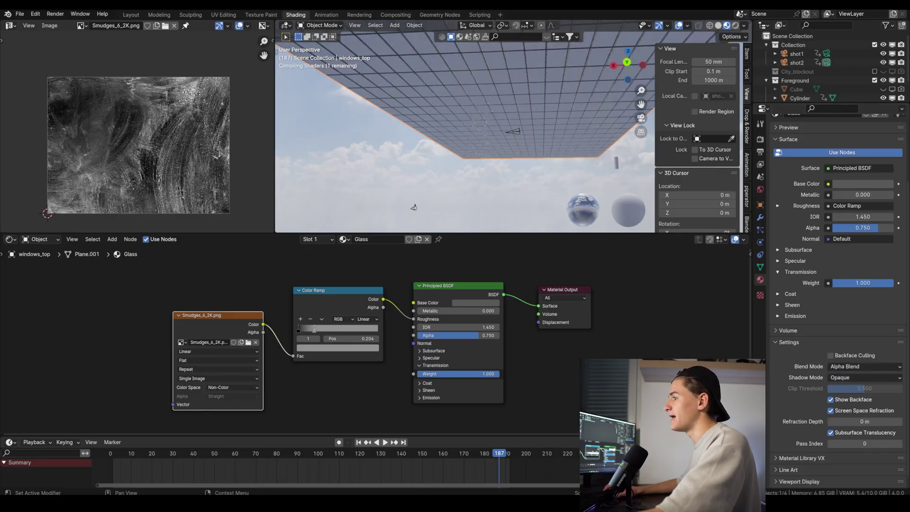
middle_click_drag(507, 160, 517, 151)
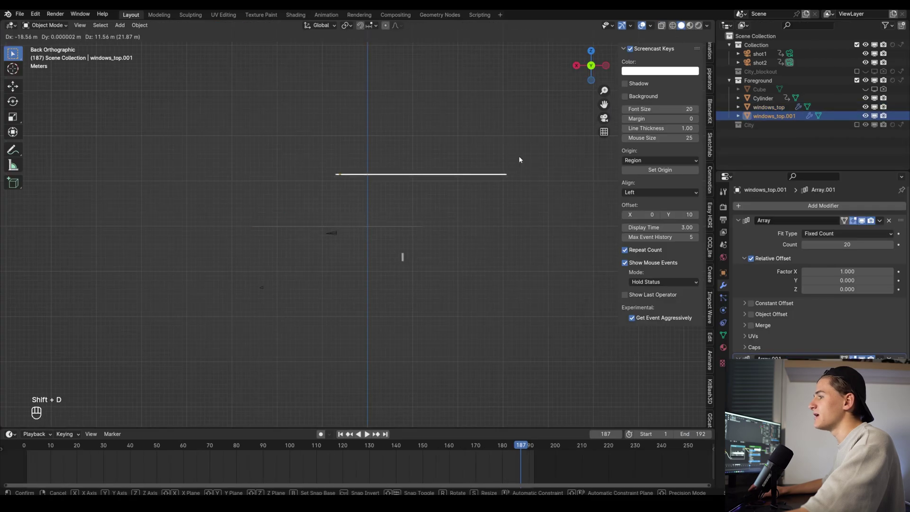
Place the windows_top duplicate, rotate it -90° upright and move it beside the horizontal grid
left_click(519, 157)
key("r")
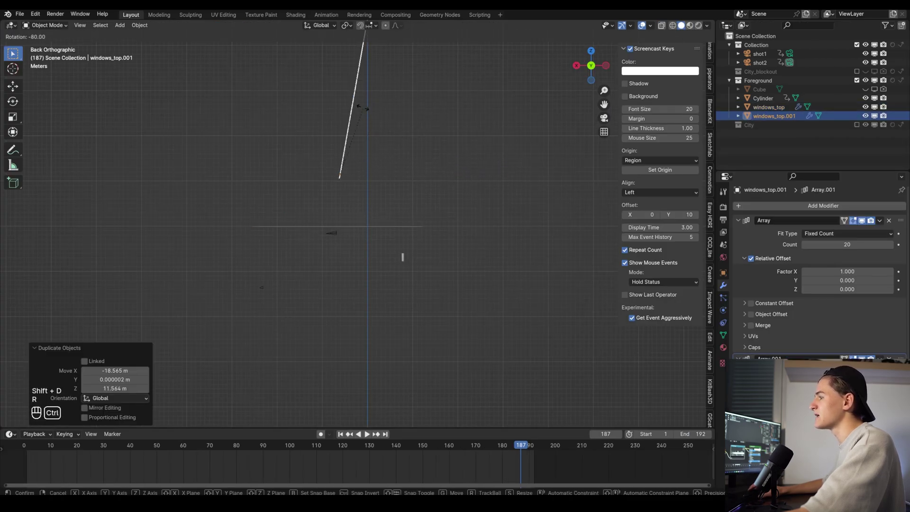
left_click(352, 108)
key("g")
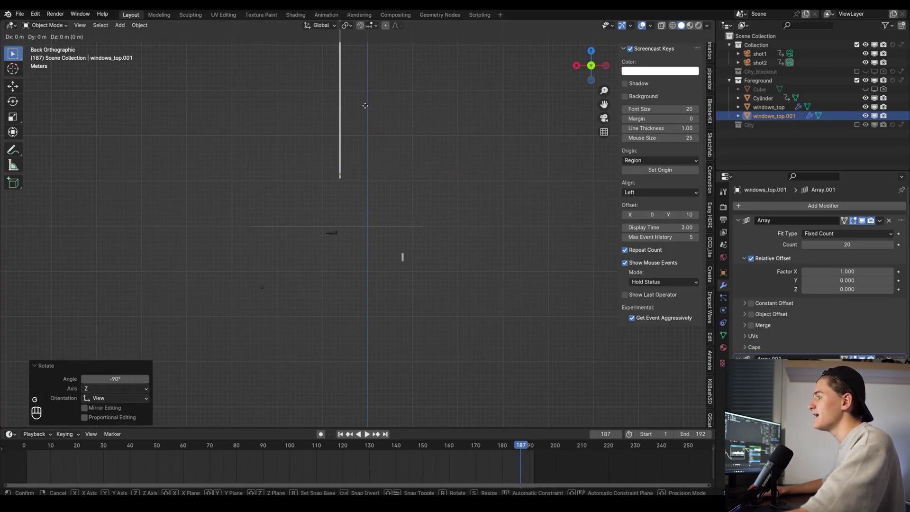
key("shift+a")
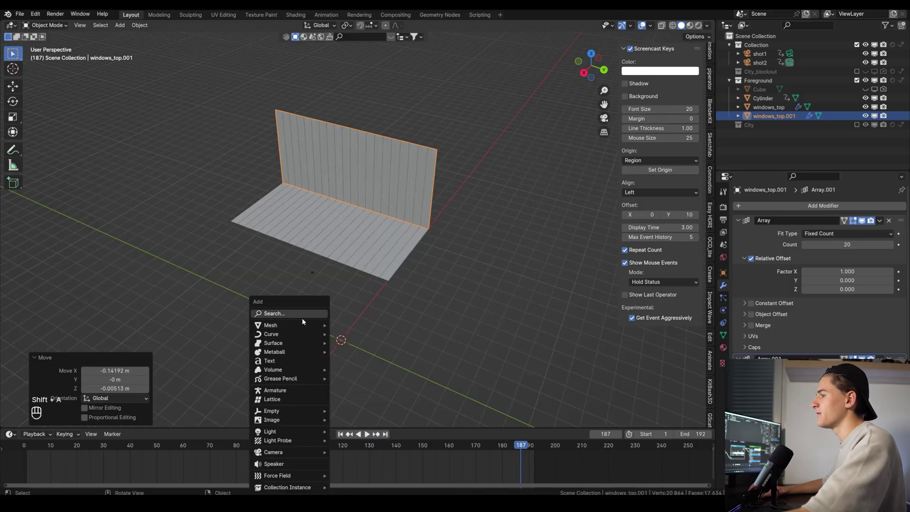
Add a plane, raise and enlarge it, and apply its transforms
mouse_move(299, 325)
left_click(349, 325)
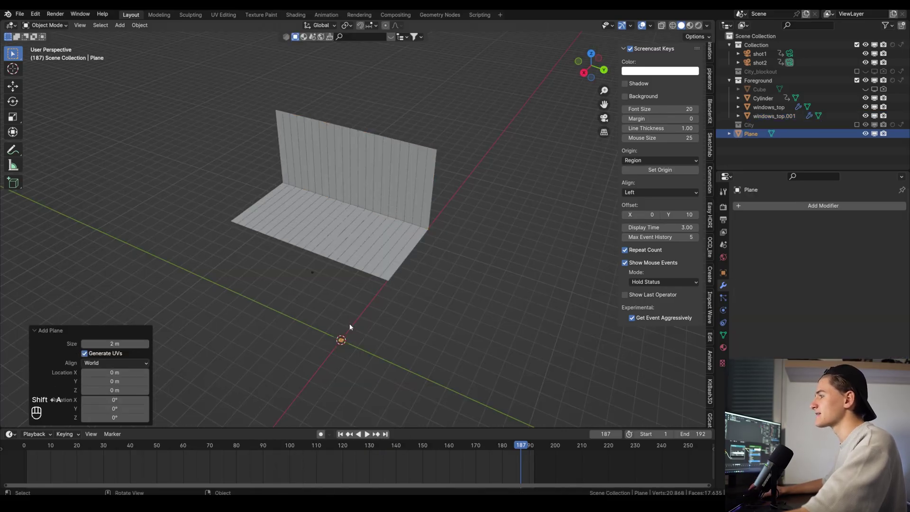
key("KP_3")
key("g")
left_click(400, 175)
key("s")
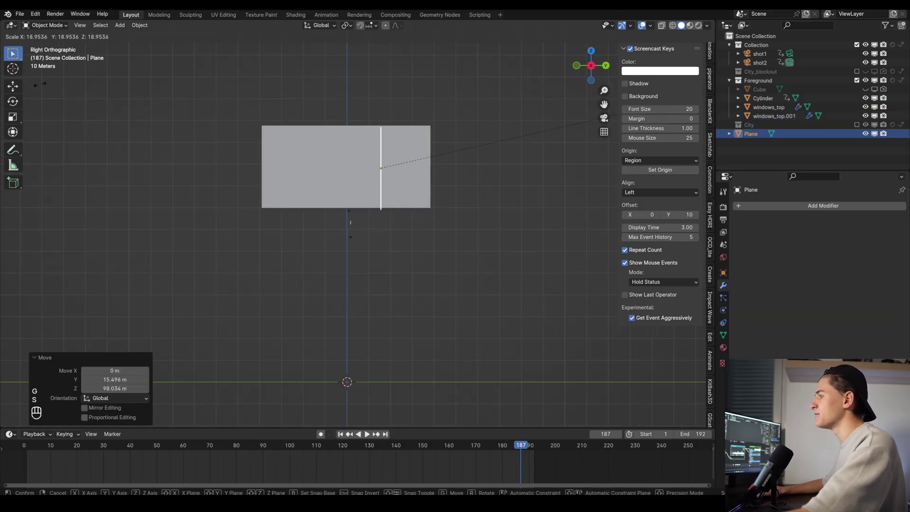
left_click(562, 110)
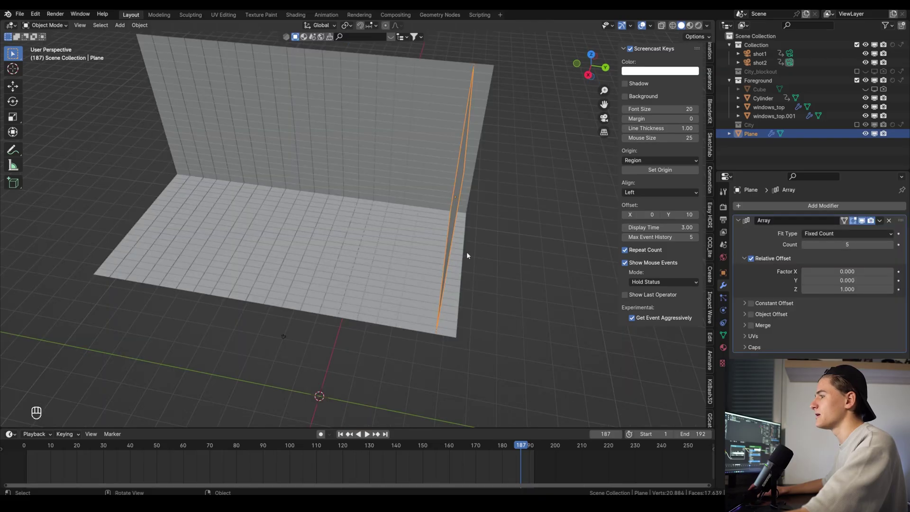
key("ctrl+a")
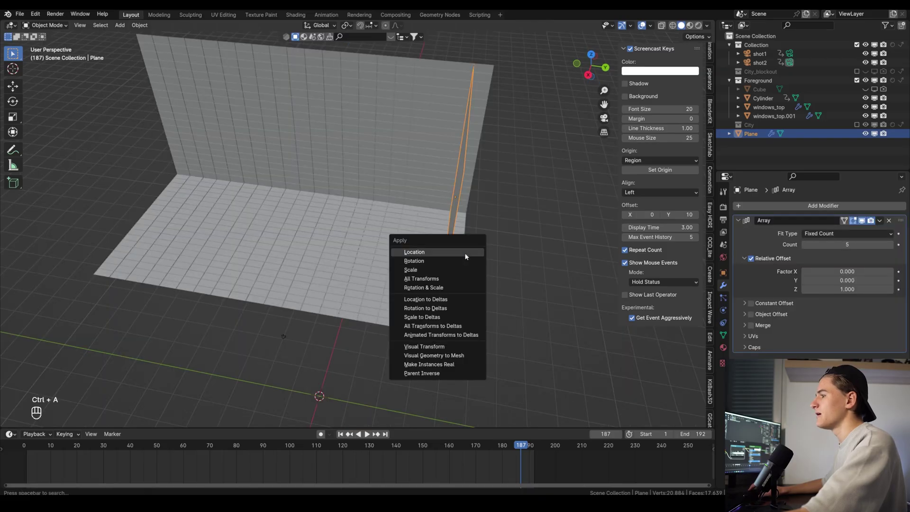
Add an Array modifier to the plane with Count 20 and constant Y offset -3.85 m
left_click(773, 205)
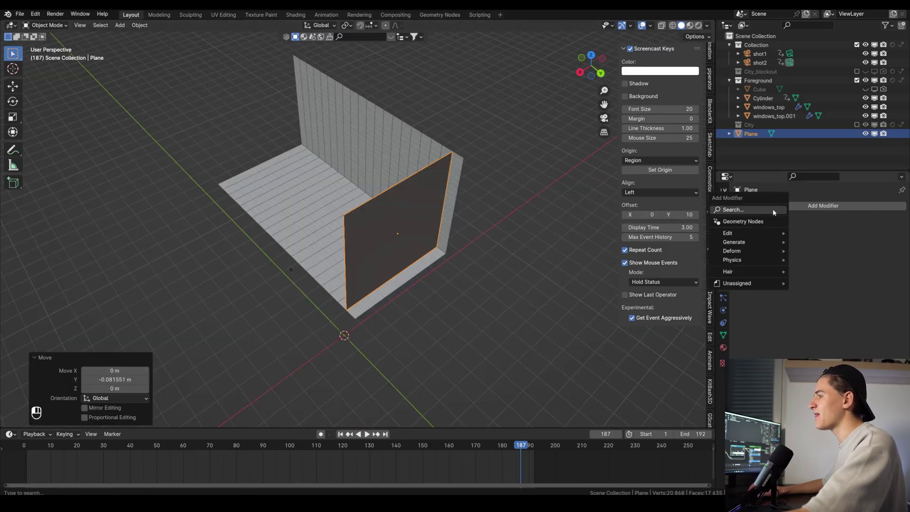
type("ar")
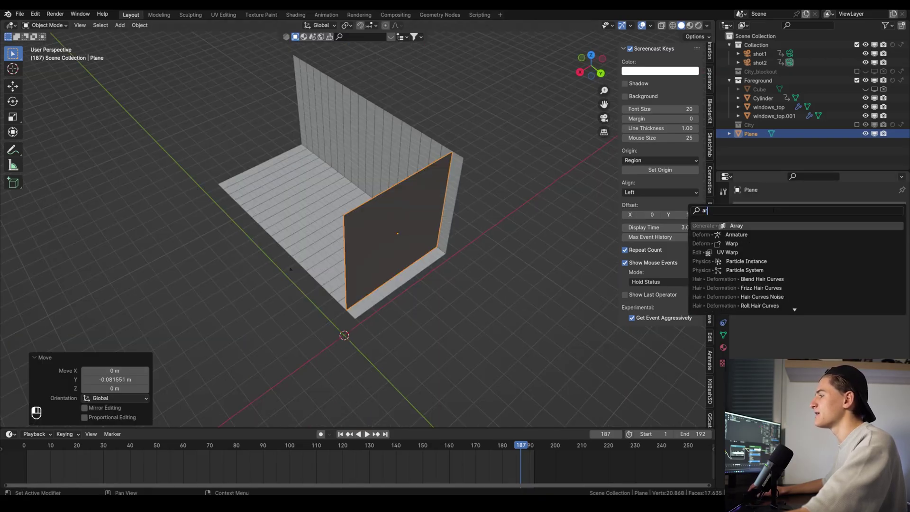
left_click(758, 225)
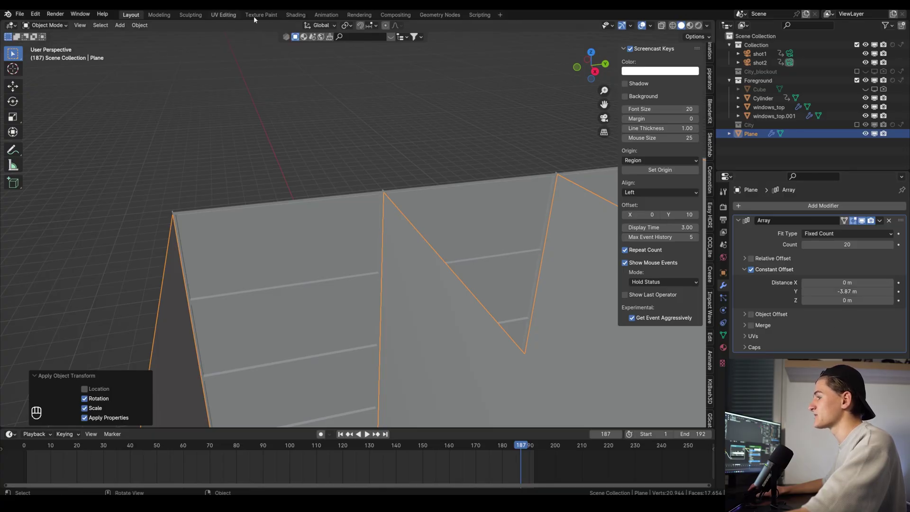
left_click(296, 14)
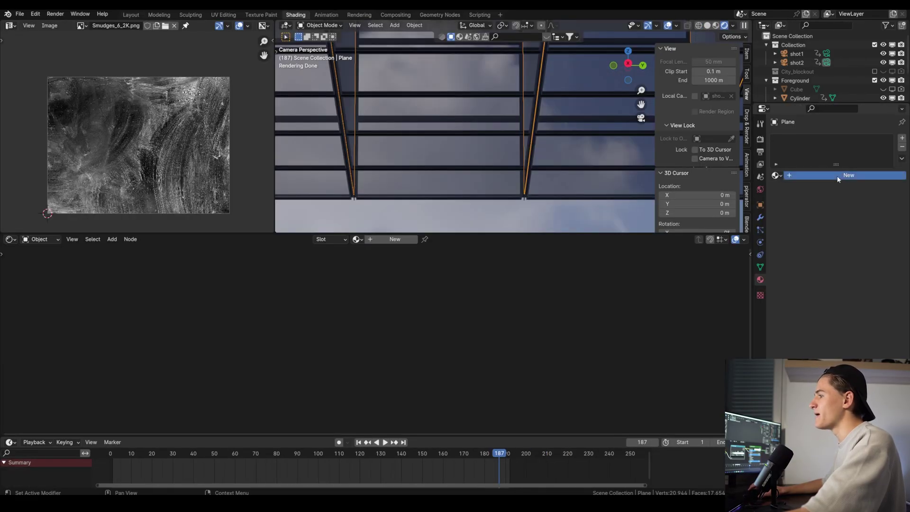
Create and rename a new material for the slab plane and edit its base colour
left_click(838, 175)
double_click(818, 175)
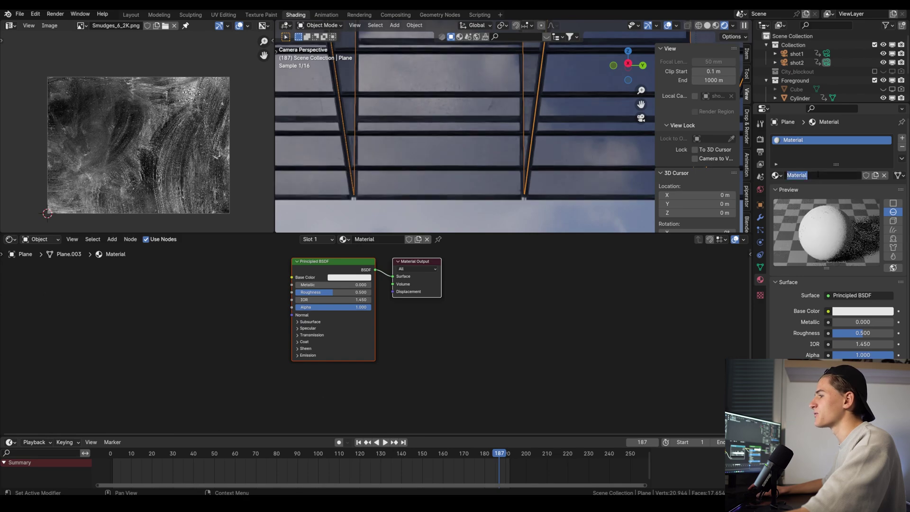
left_click(349, 277)
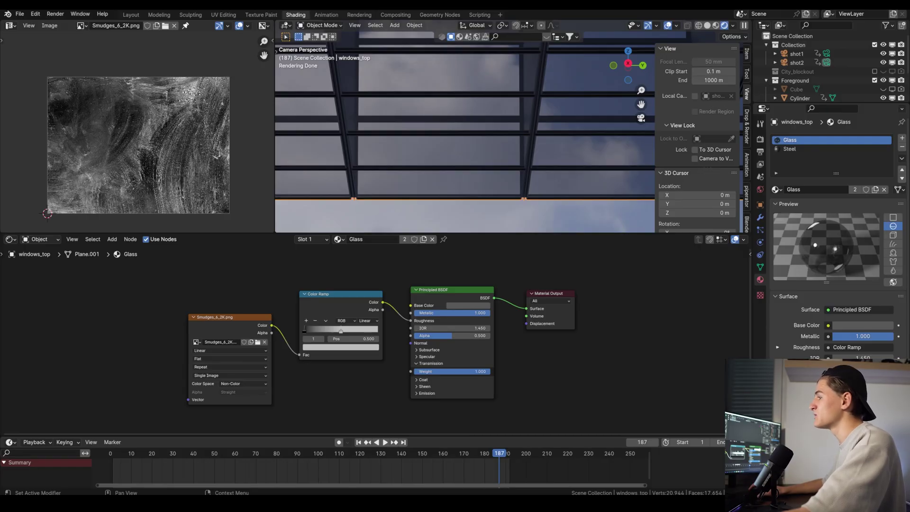
Set the Glass Transmission Weight to 1.000 and lower its Alpha to 0.85
left_click(453, 336)
type("0.98")
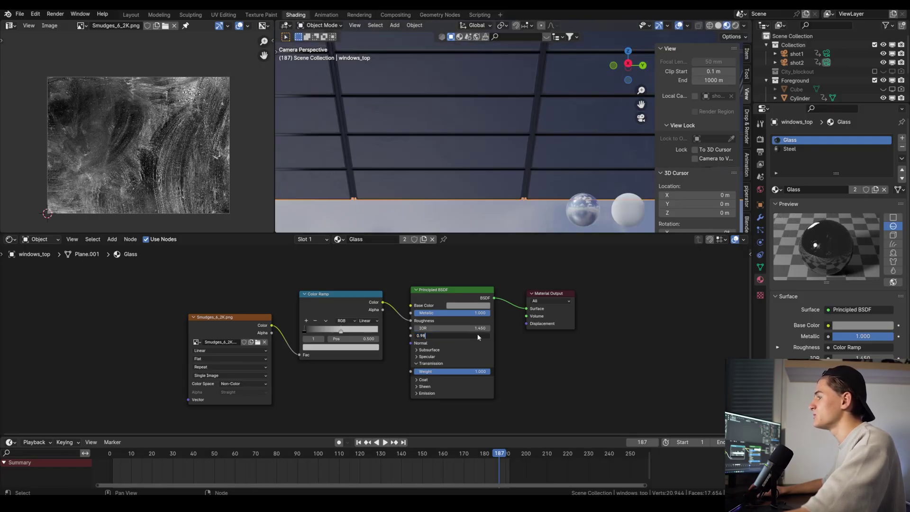
key("ctrl+a")
type("0.9")
key("Return")
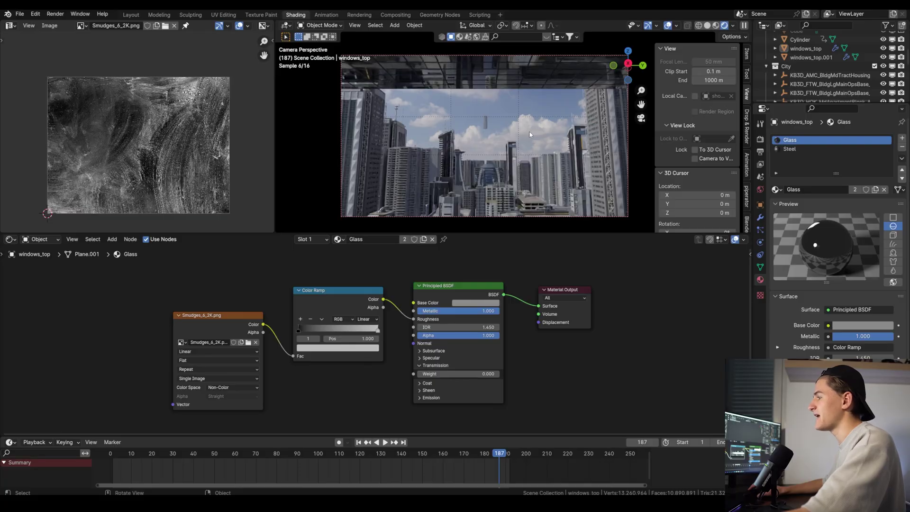
key("Home")
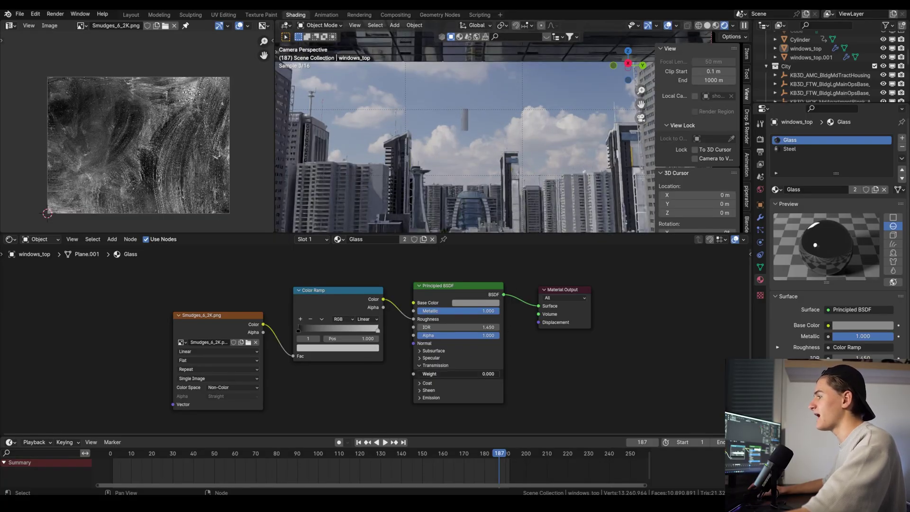
left_click_drag(461, 373, 503, 373)
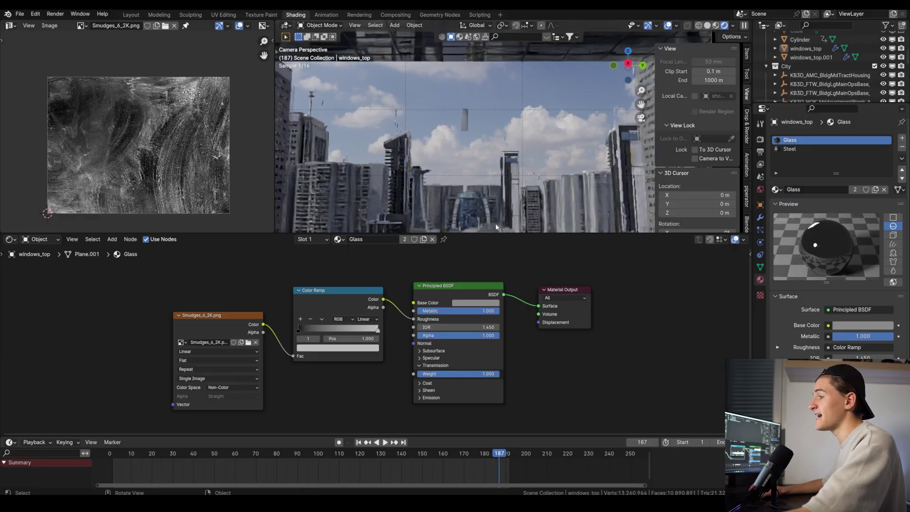
left_click(458, 335)
key("BackSpace")
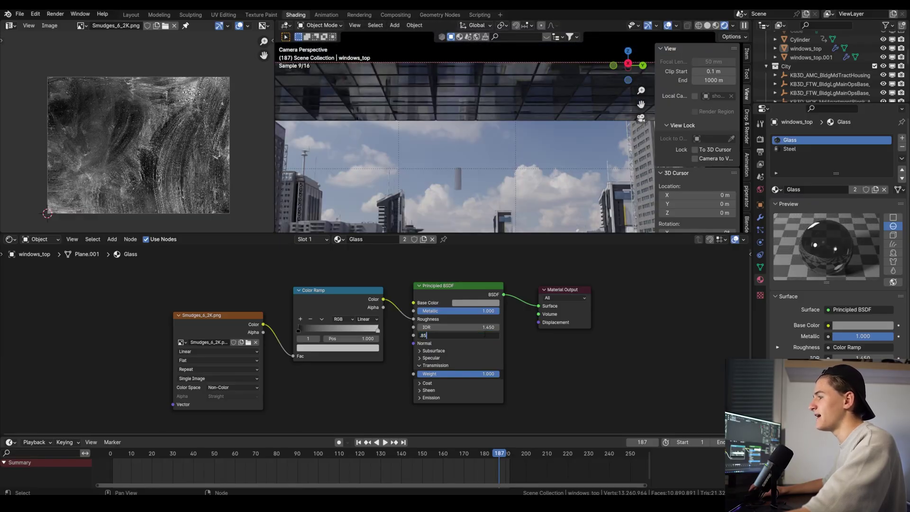
key("Return")
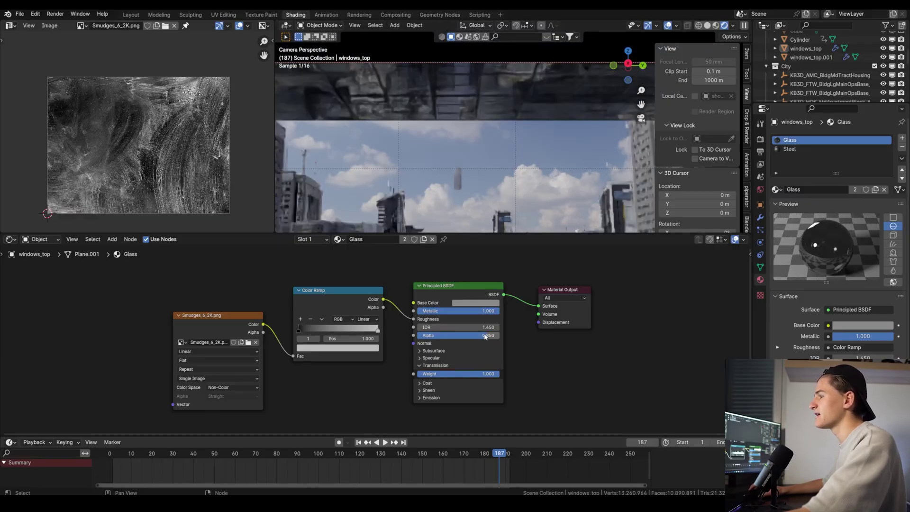
Select a city building, view out over the city, and return to the Layout workspace
left_click(477, 69)
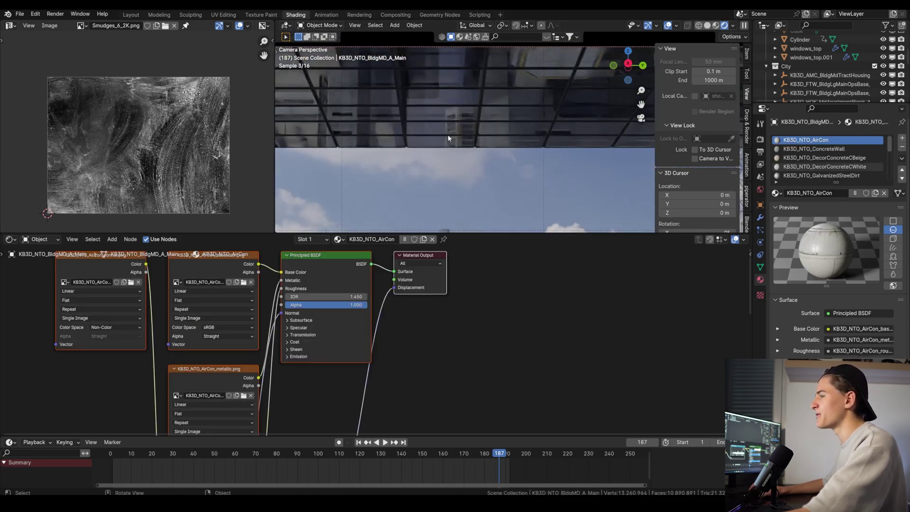
scroll(455, 147, "down", 3)
middle_click_drag(461, 155, 499, 166)
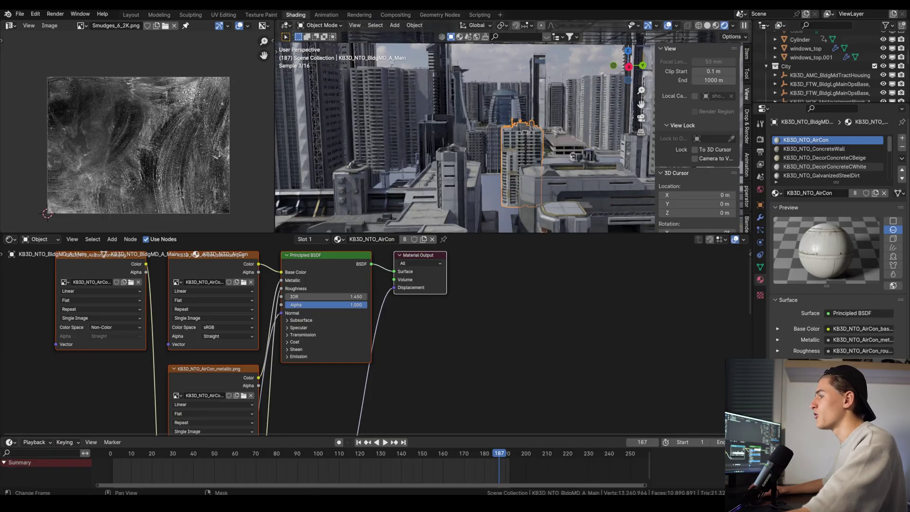
left_click(131, 15)
scroll(348, 201, "down", 3)
Duplicate the building's floor piece, rotate it -90°, move it under the camera, and check the camera view
left_click(303, 180)
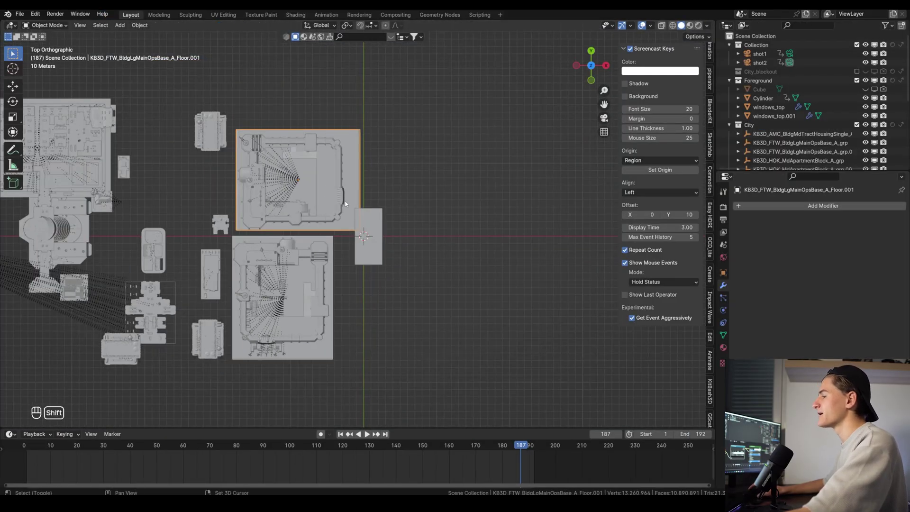
key("shift+d")
key("r")
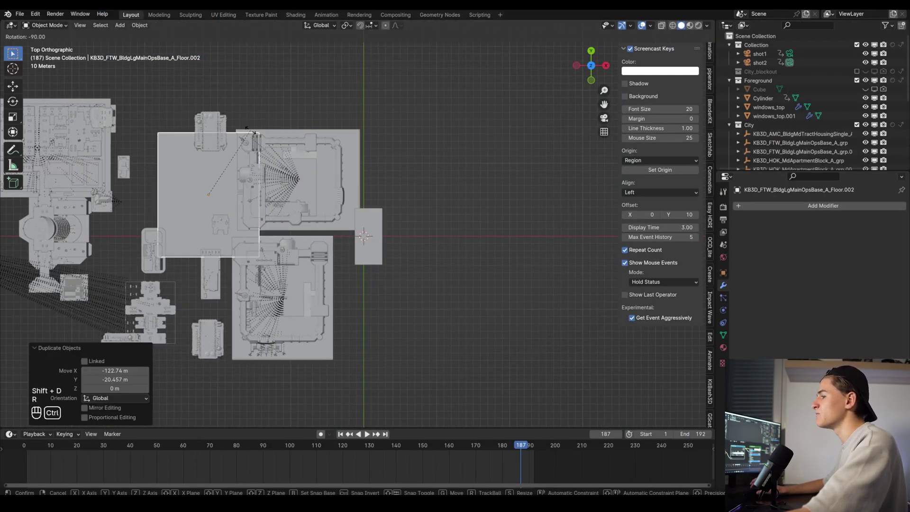
left_click(182, 255)
key("g")
left_click(215, 179)
scroll(348, 246, "up", 4)
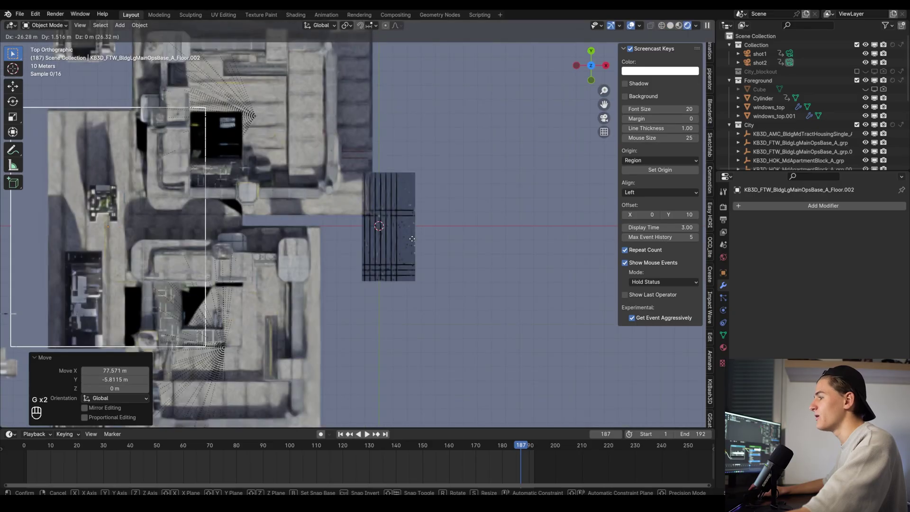
key("g")
left_click(412, 241)
left_click(604, 118)
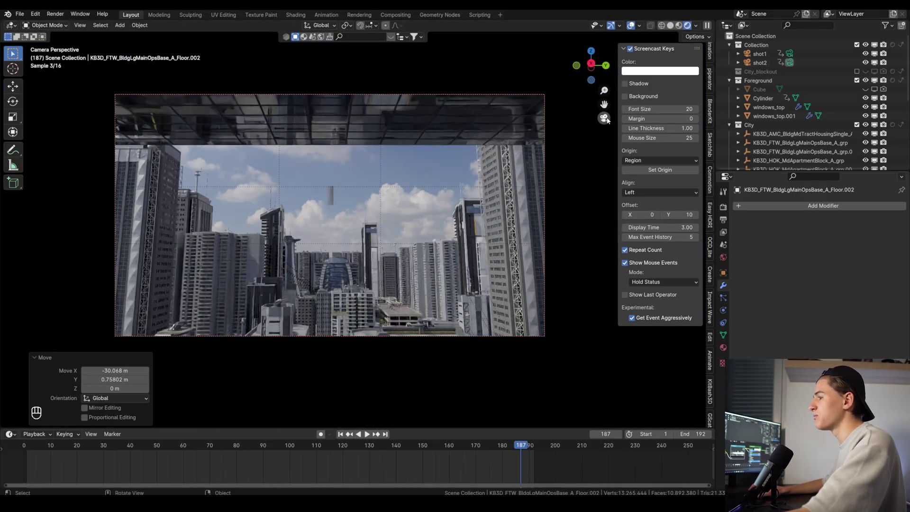
scroll(852, 134, "down", 6)
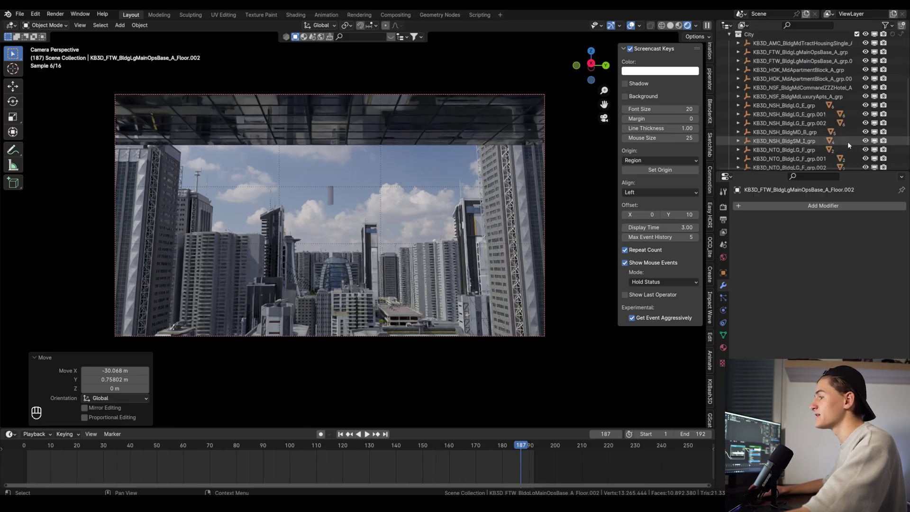